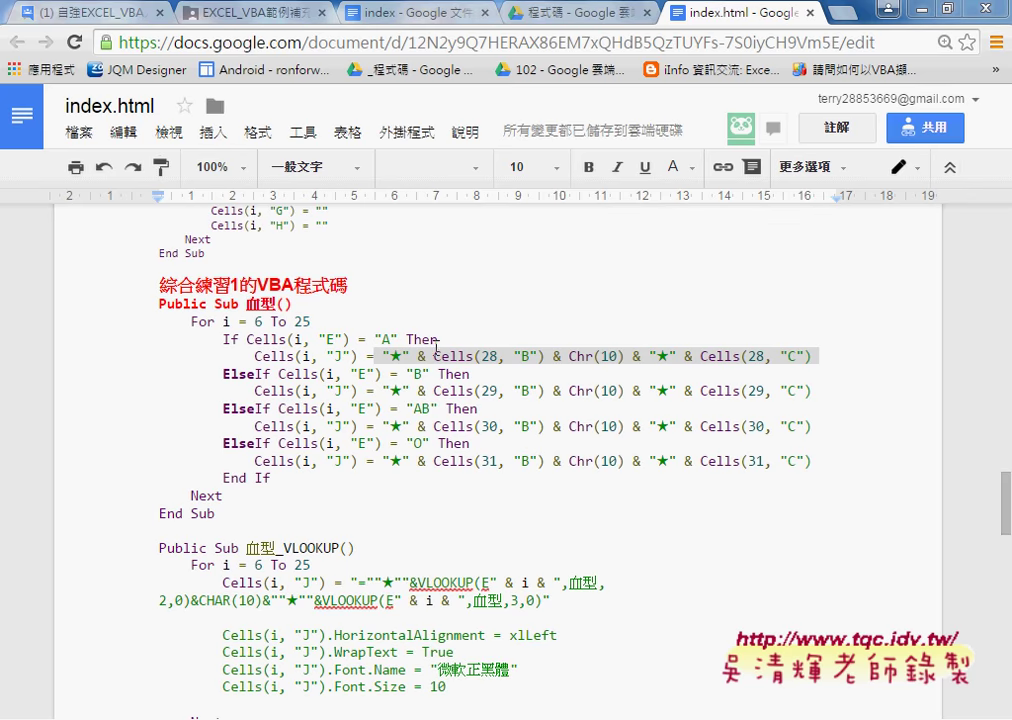
# Step: Highlight Cells(i, in the macro's If line, then minimize the browser to reveal Excel
pyautogui.moveTo(247, 340); pyautogui.dragTo(309, 341)
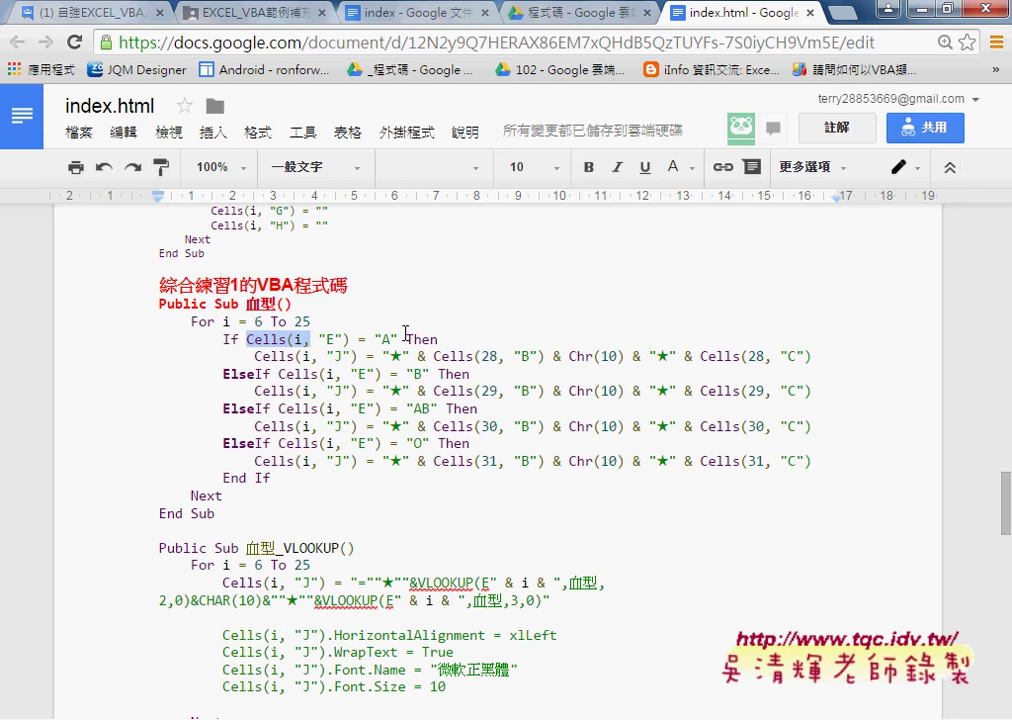
pyautogui.click(922, 11)
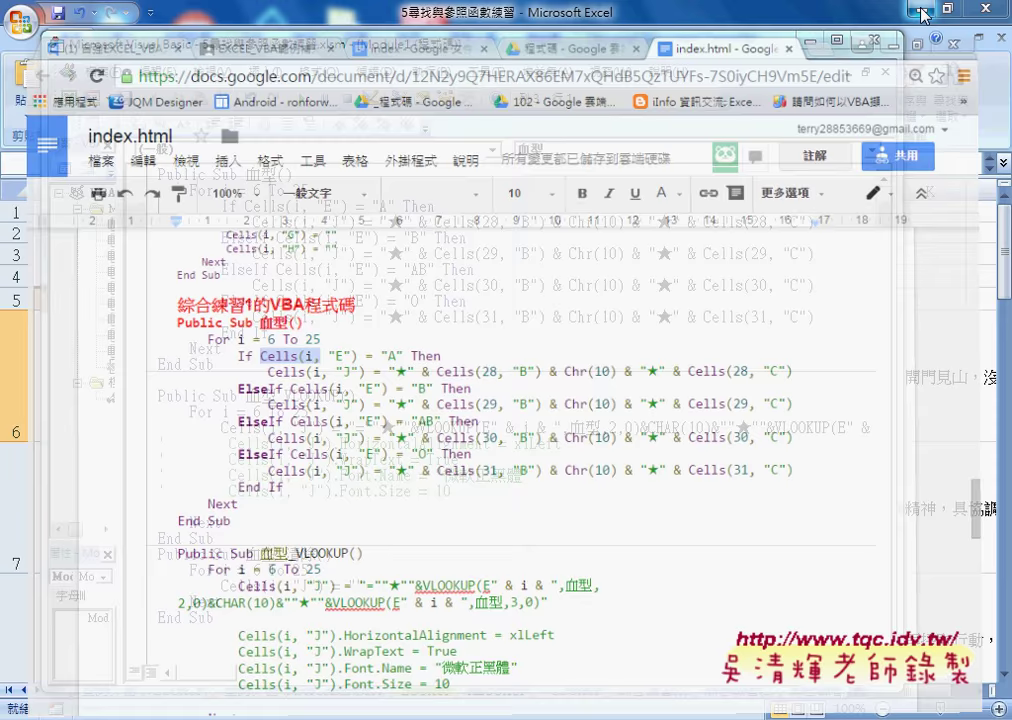
# Step: Select cell E6 and pen-mark row 6, column E and J6's stars, then clear the ink
pyautogui.click(810, 46)
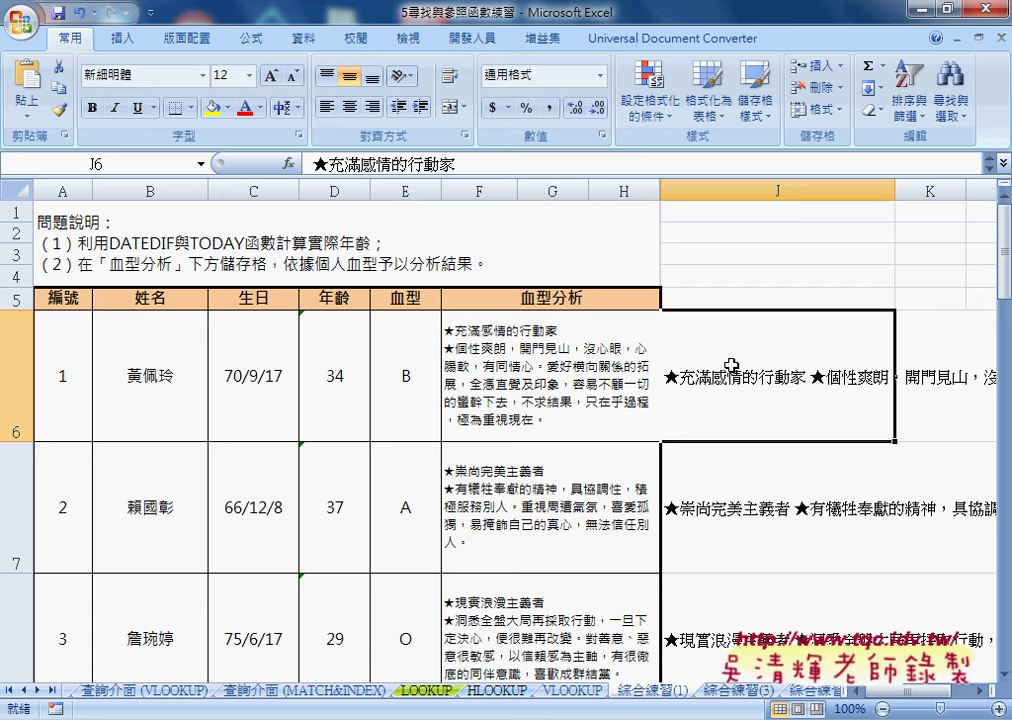
pyautogui.click(404, 375)
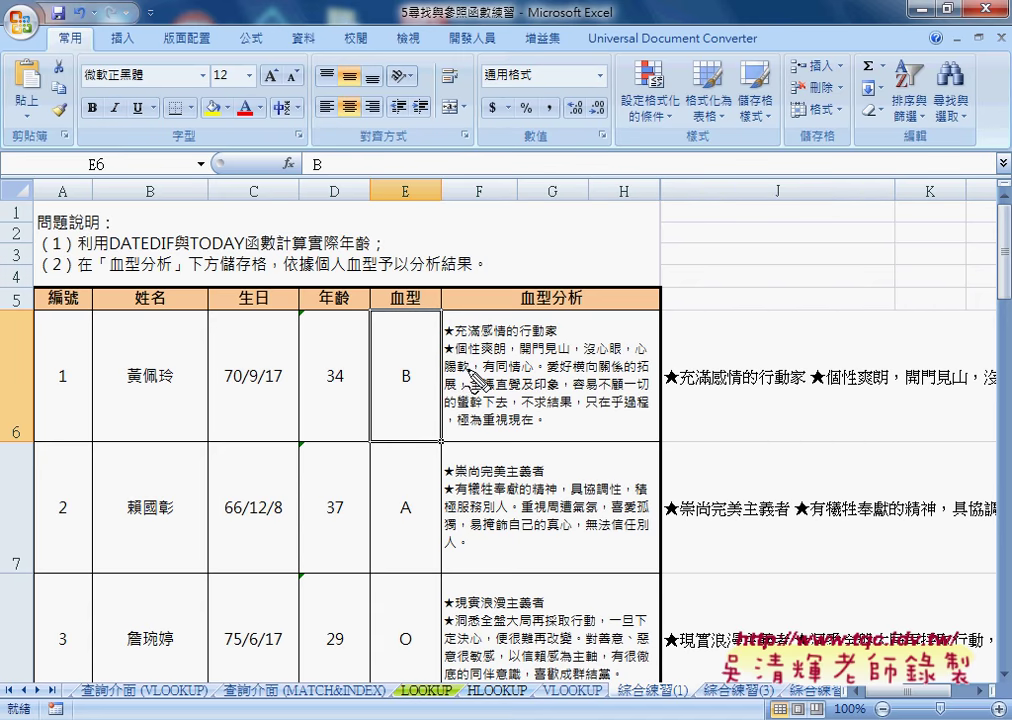
pyautogui.moveTo(20, 362); pyautogui.dragTo(55, 474)
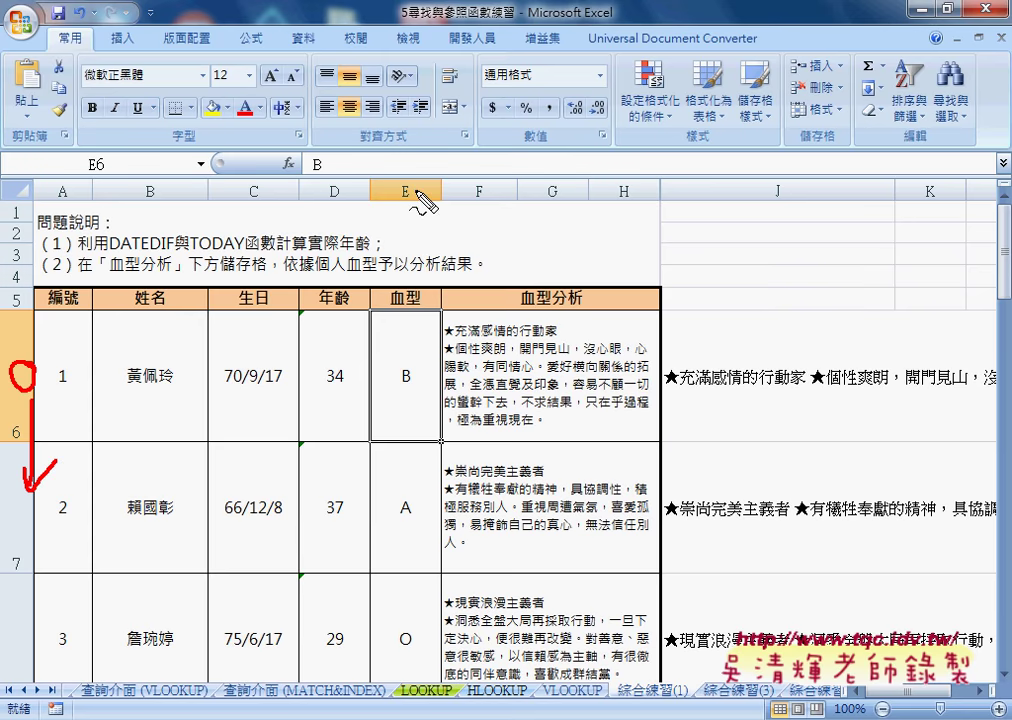
pyautogui.moveTo(408, 178); pyautogui.dragTo(416, 210)
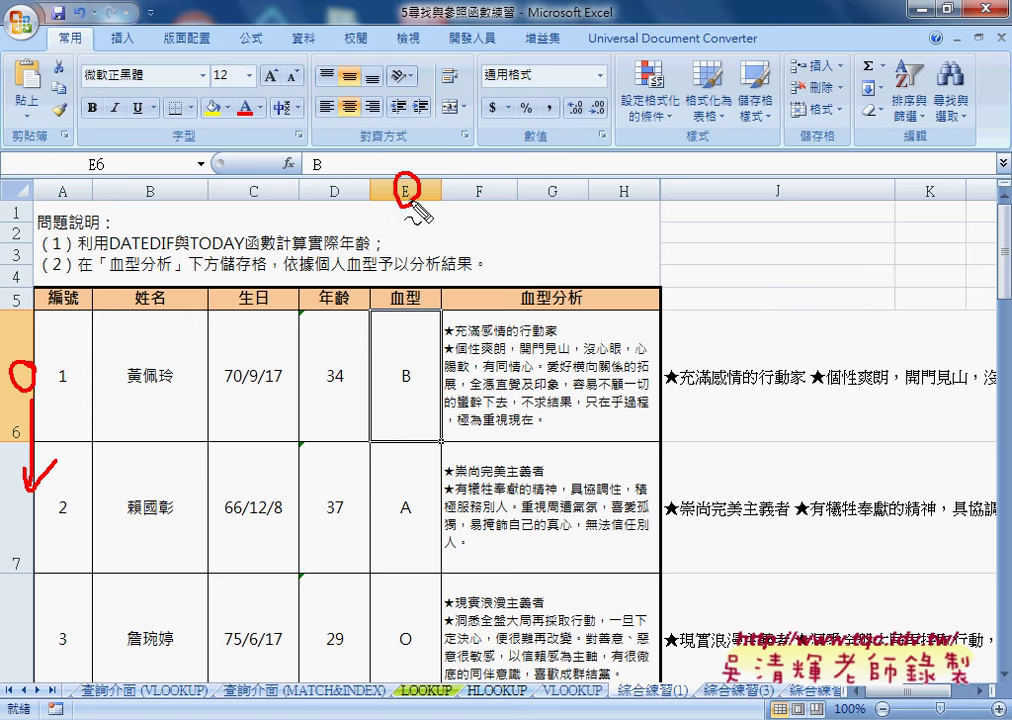
pyautogui.moveTo(411, 365); pyautogui.dragTo(418, 390)
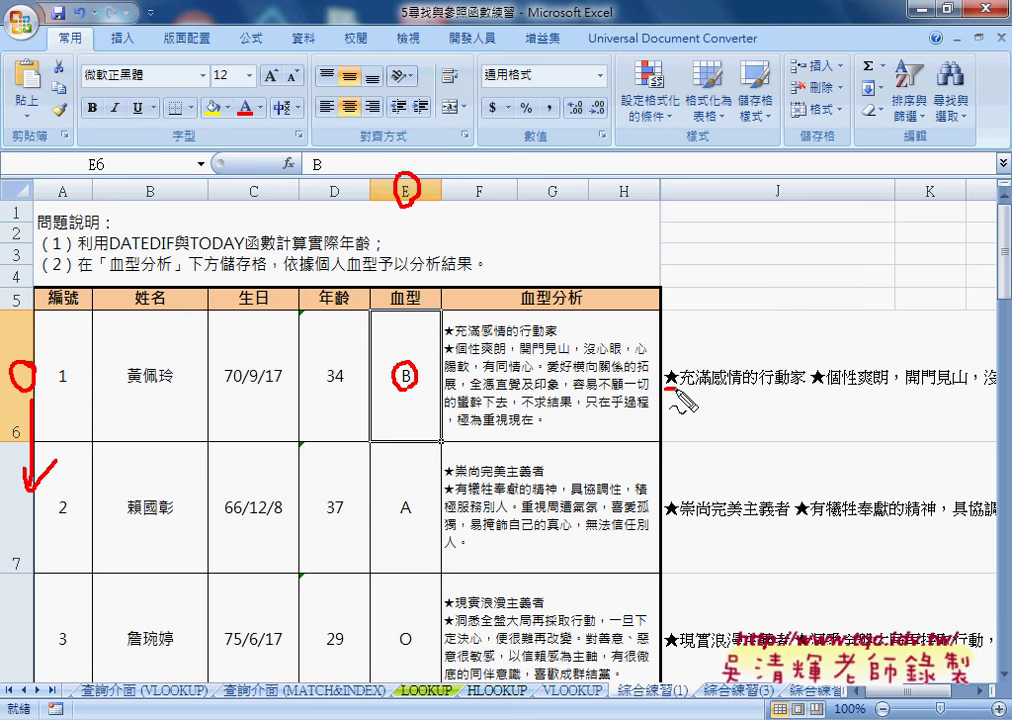
pyautogui.moveTo(664, 384)
pyautogui.mouseDown()
pyautogui.moveTo(825, 383)
pyautogui.moveTo(807, 368)
pyautogui.mouseUp()
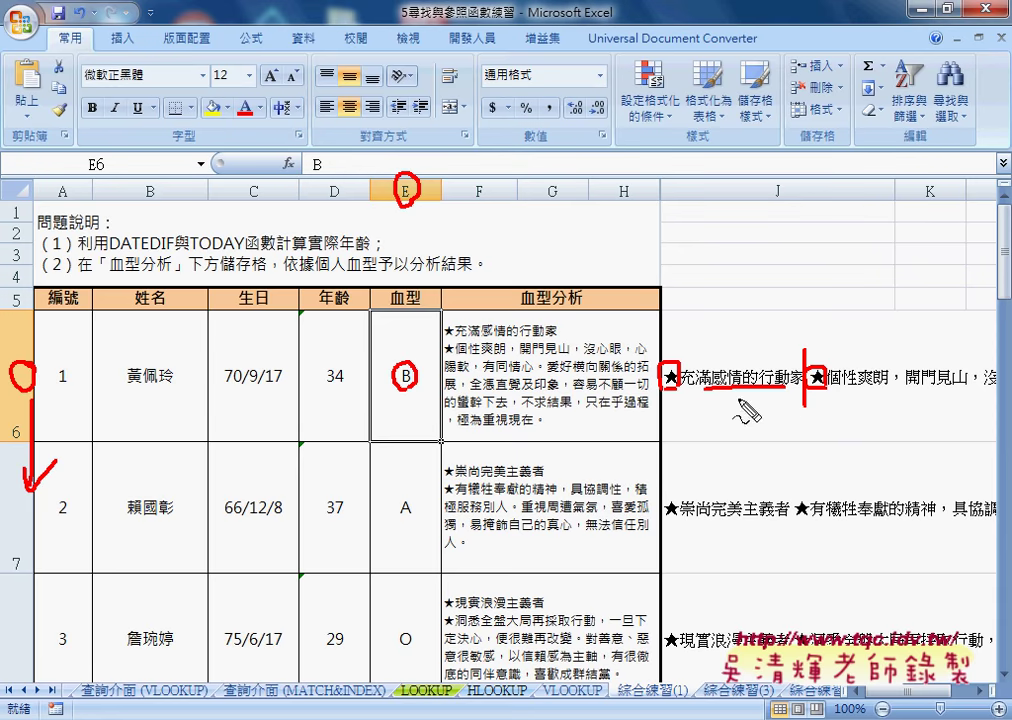
pyautogui.moveTo(805, 388); pyautogui.dragTo(805, 415)
pyautogui.press('Escape')
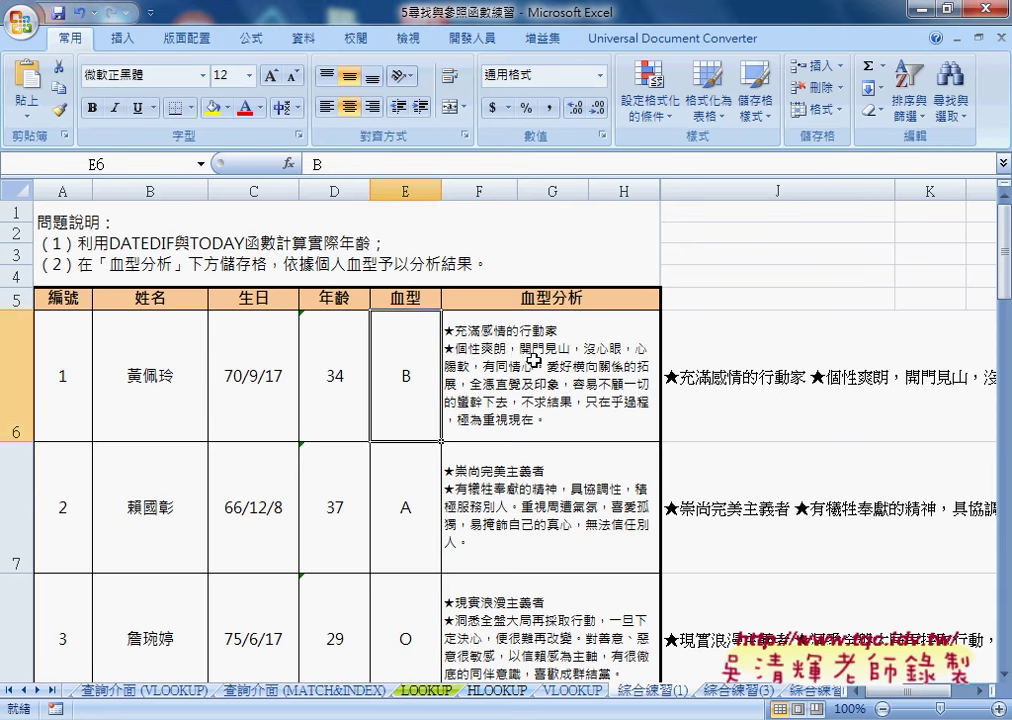
# Step: Select lookup-table cells A28, B28, C28 and B29, then bring the VBA editor forward
pyautogui.scroll(-8, 537, 364)
pyautogui.scroll(-2, 537, 364)
pyautogui.scroll(2, 538, 361)
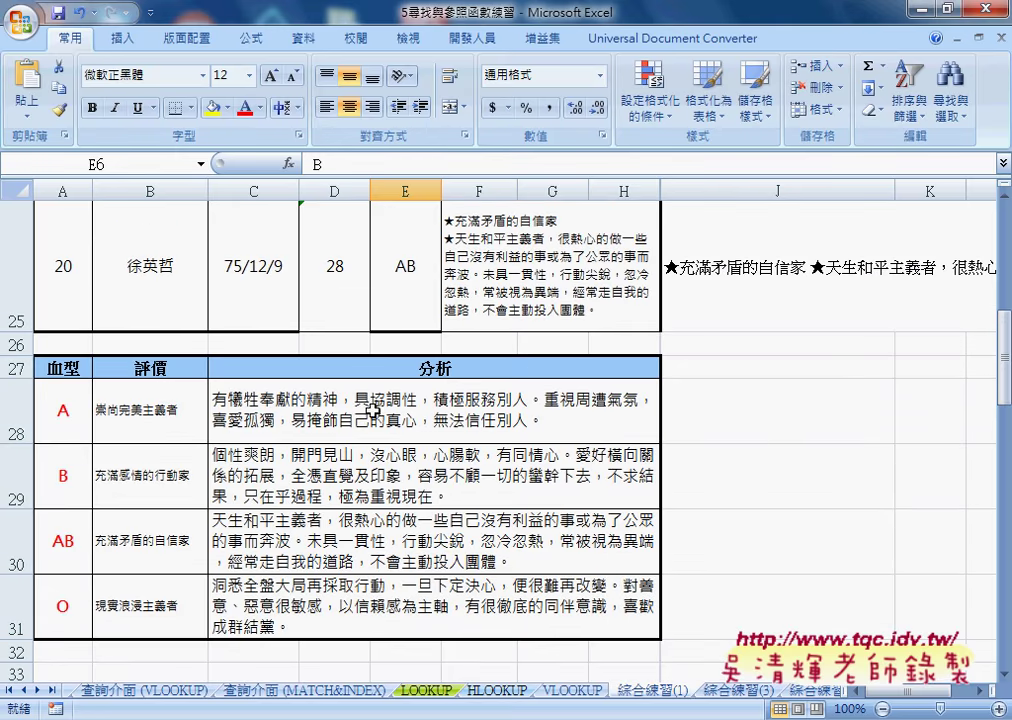
pyautogui.click(65, 409)
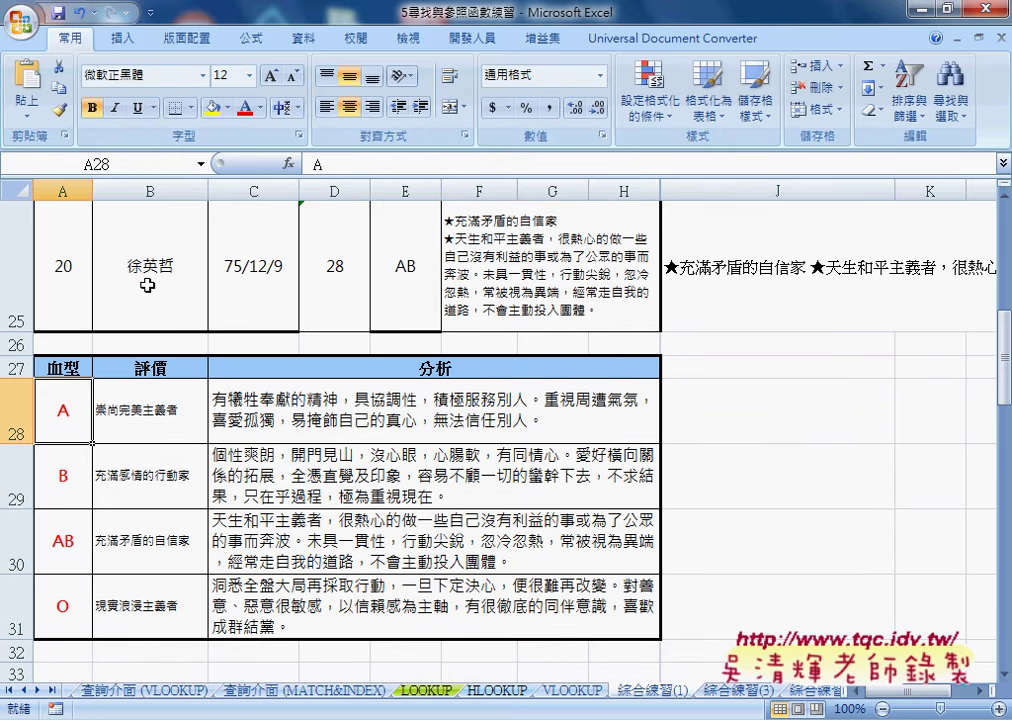
pyautogui.click(147, 418)
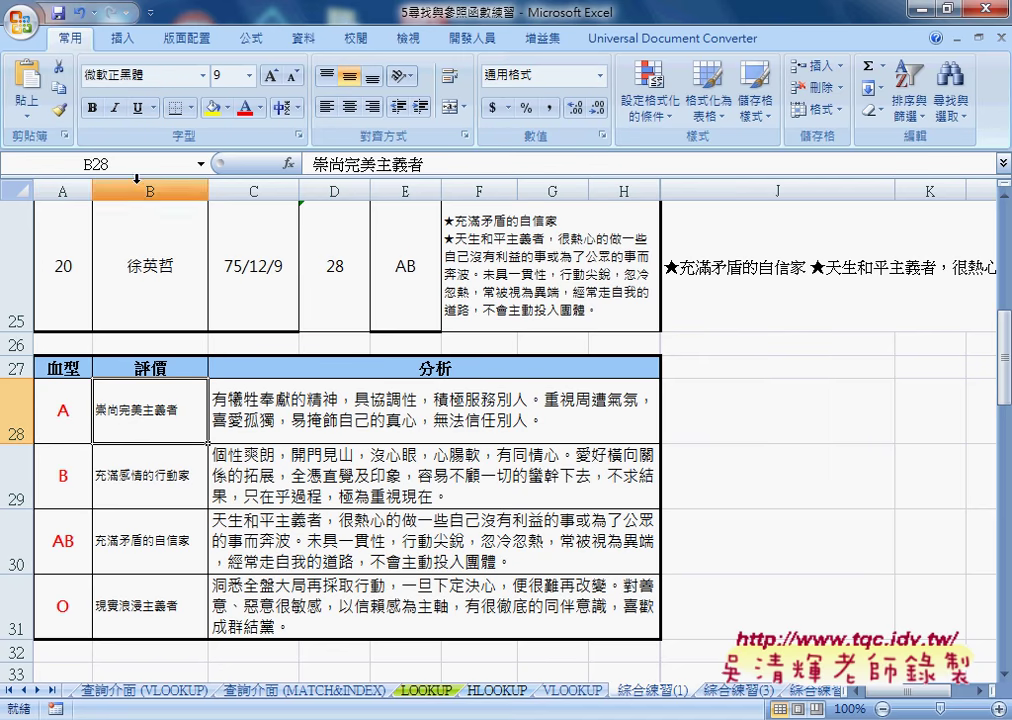
pyautogui.click(260, 418)
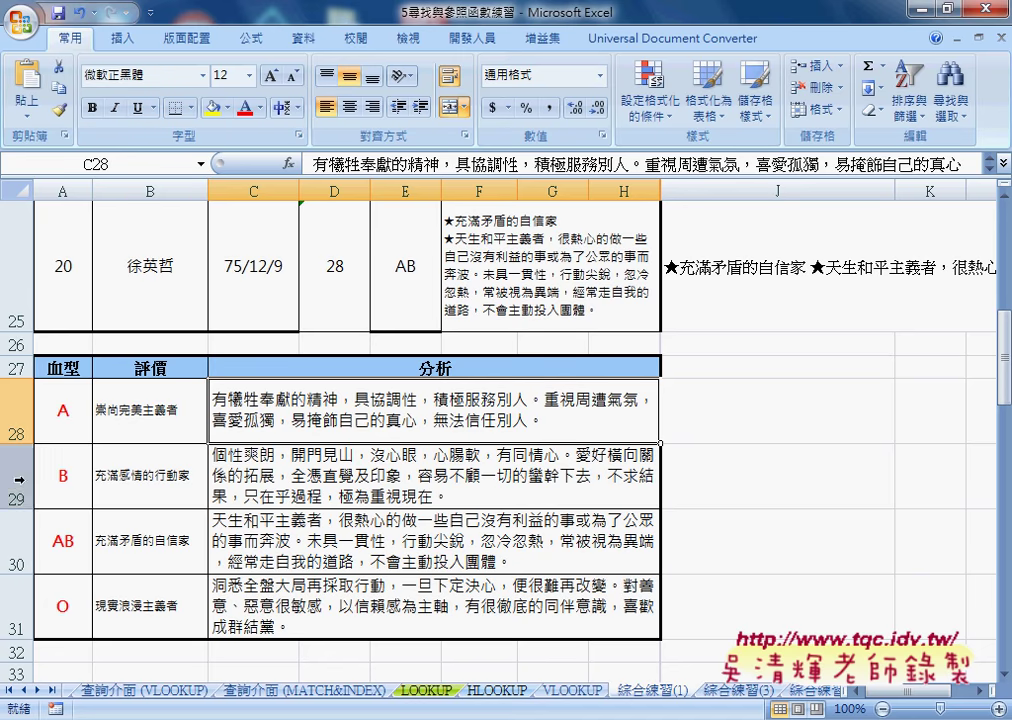
pyautogui.click(188, 487)
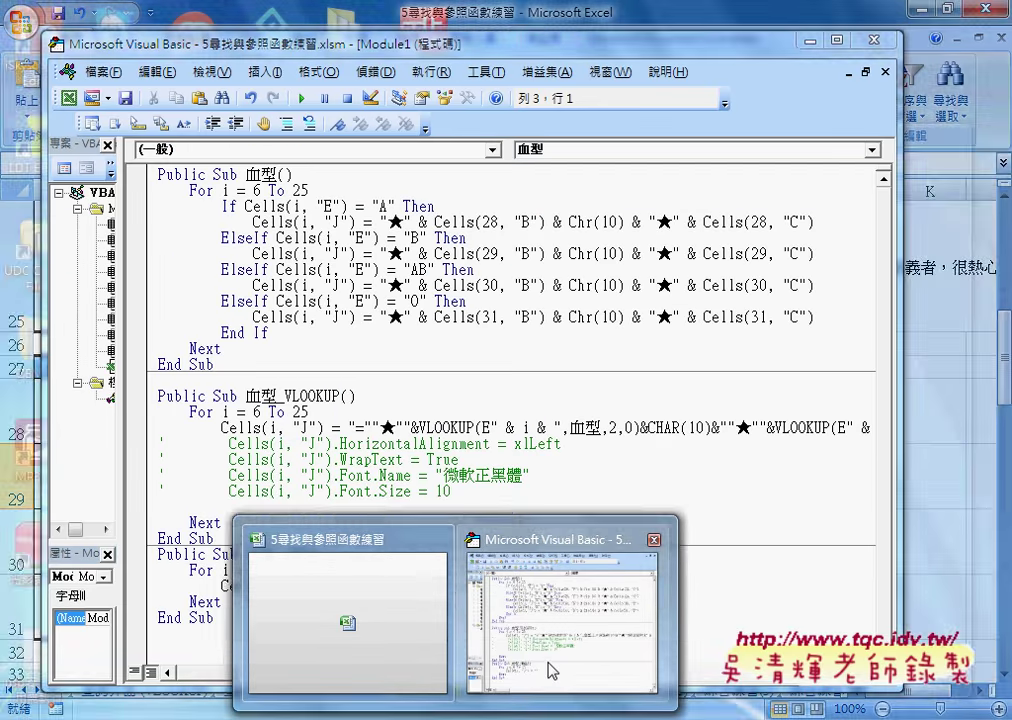
pyautogui.click(553, 671)
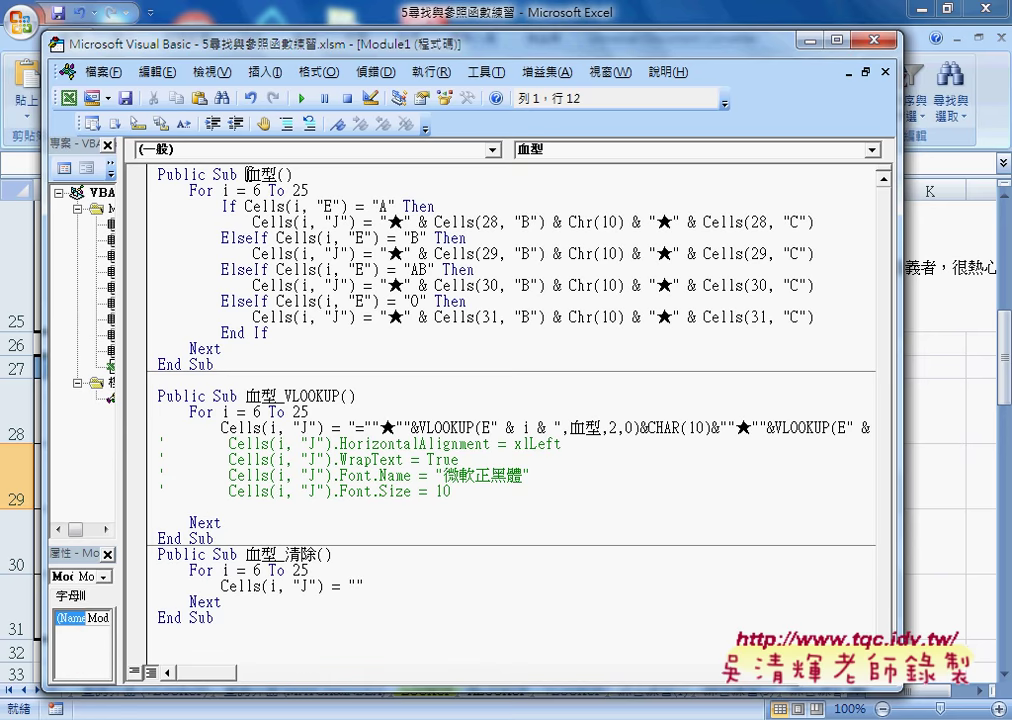
# Step: Widen the Project Explorer pane and switch to the worksheet to scroll the table
pyautogui.moveTo(245, 175); pyautogui.dragTo(280, 175)
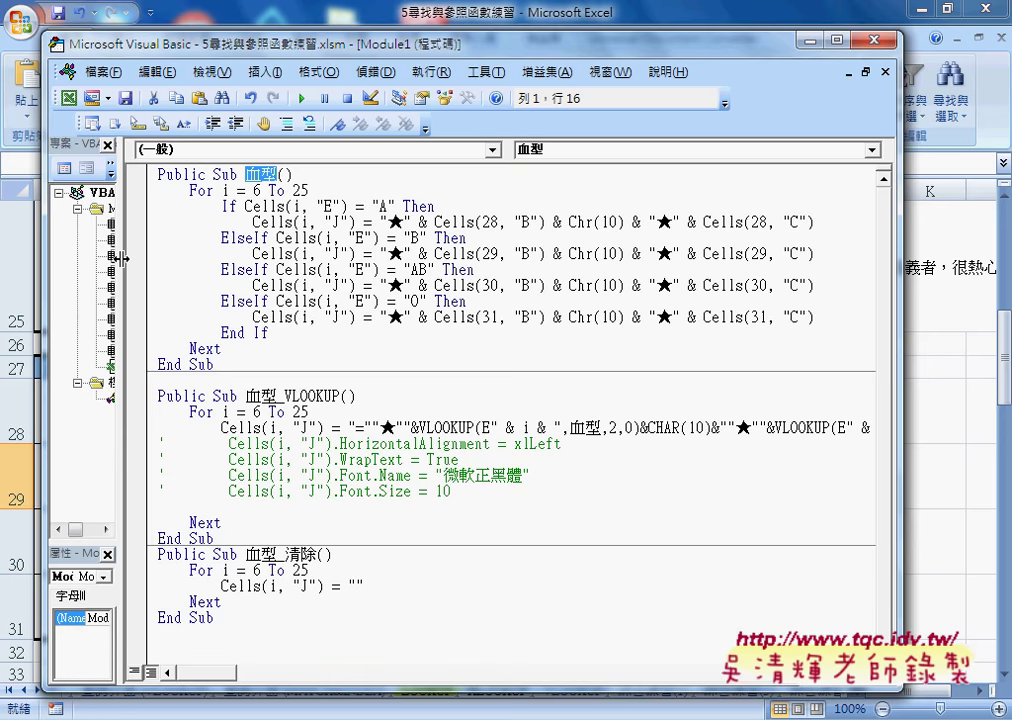
pyautogui.moveTo(122, 257); pyautogui.dragTo(199, 320)
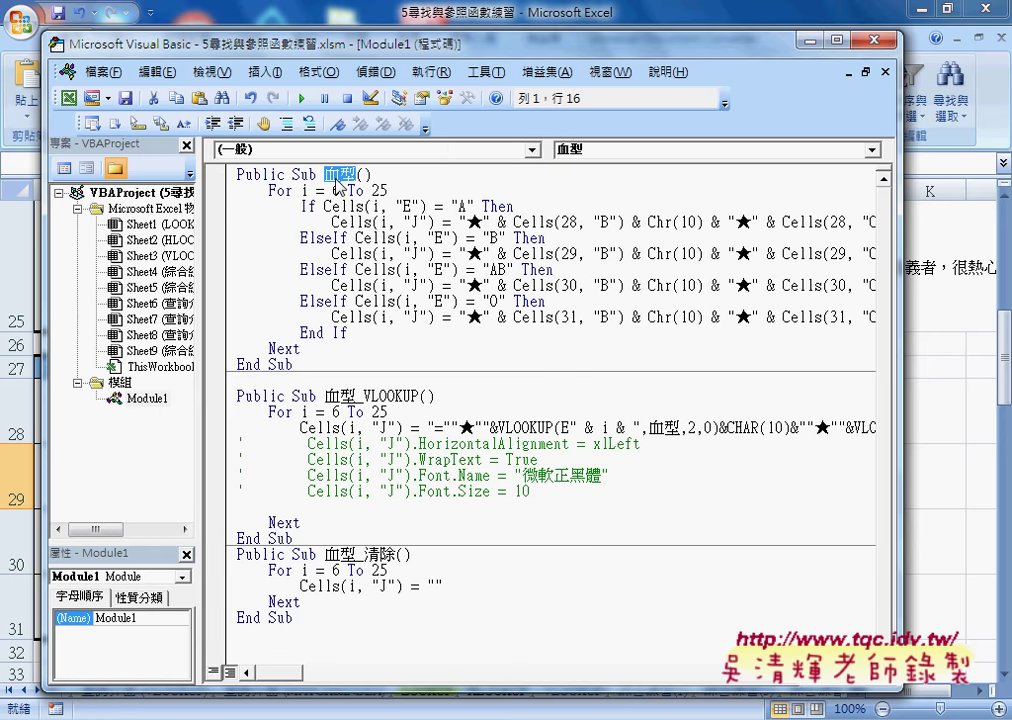
pyautogui.moveTo(1003, 360); pyautogui.dragTo(1003, 300)
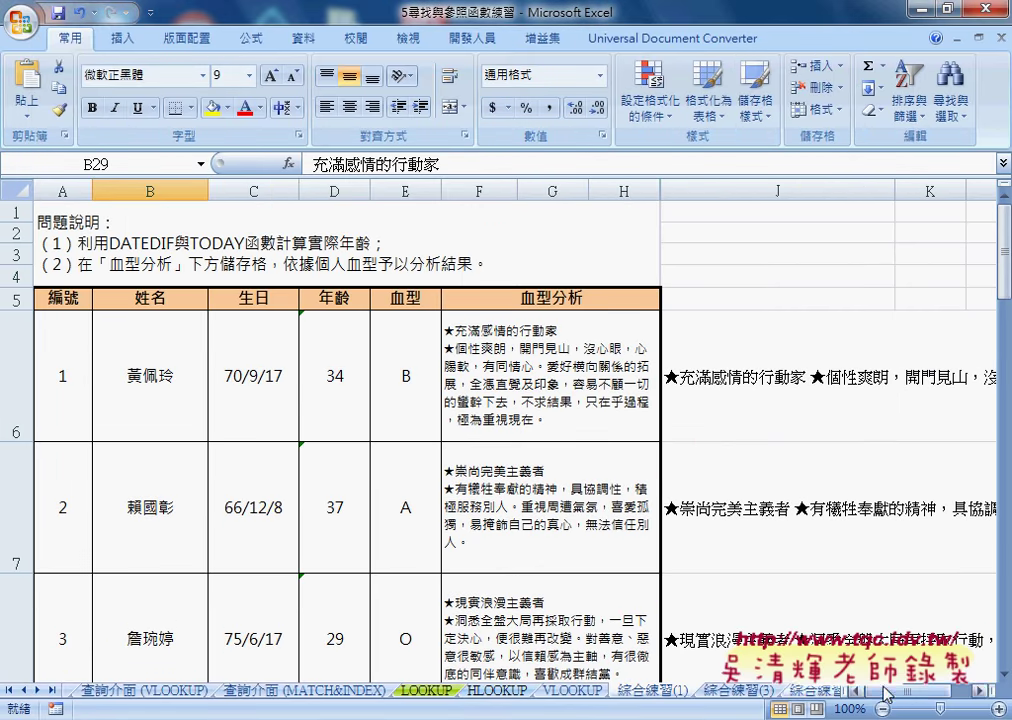
pyautogui.scroll(-2, 334, 522)
pyautogui.scroll(-1, 334, 522)
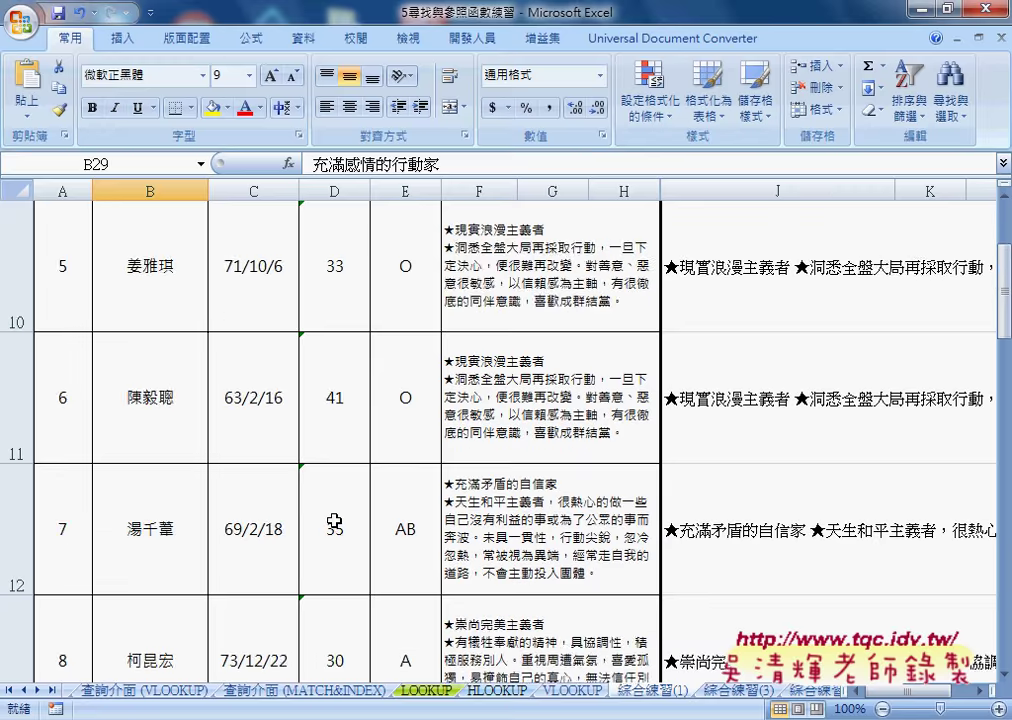
pyautogui.scroll(-4, 334, 522)
pyautogui.scroll(-2, 334, 519)
pyautogui.scroll(1, 178, 402)
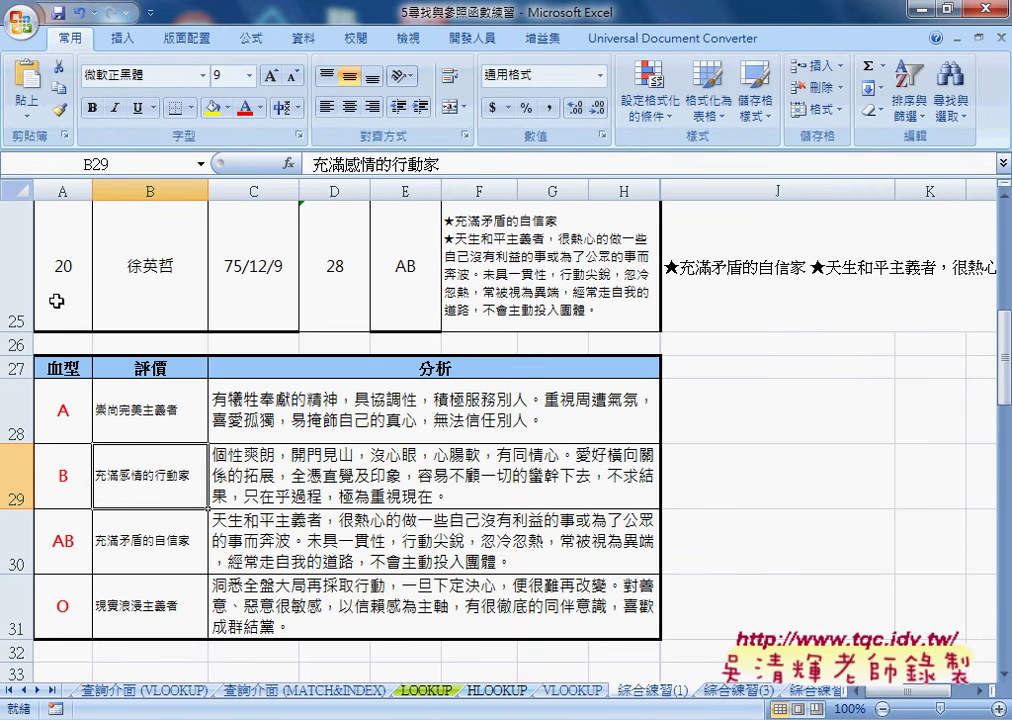
# Step: Highlight Cells(i, "E") and drag the VBA editor right beside the blood-type table
pyautogui.click(531, 570)
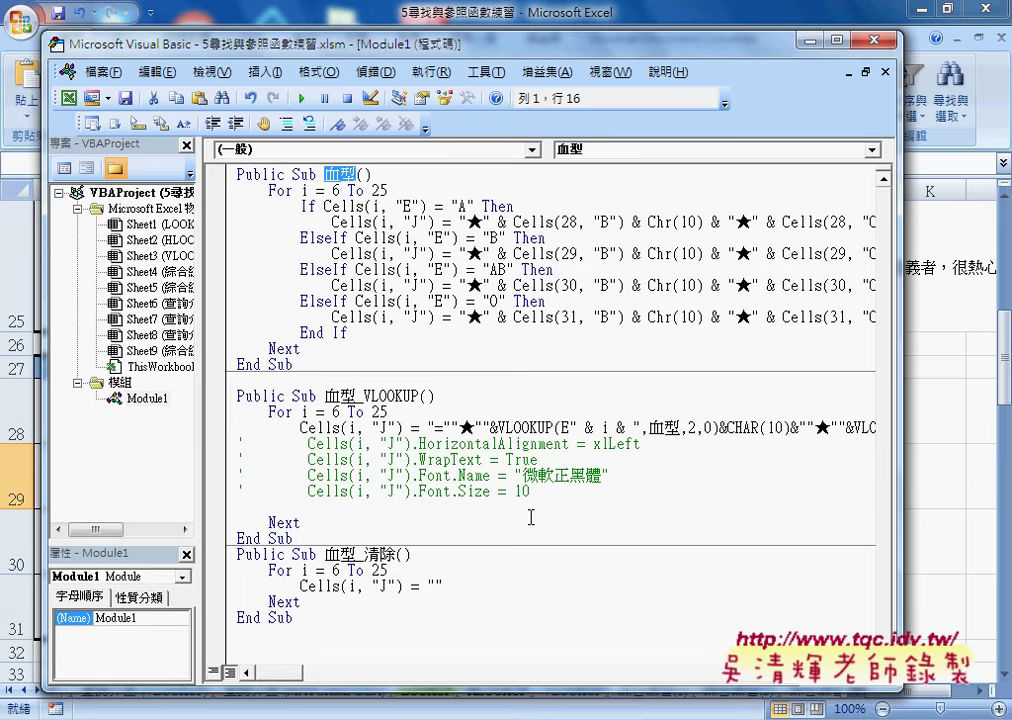
pyautogui.moveTo(325, 207); pyautogui.dragTo(428, 203)
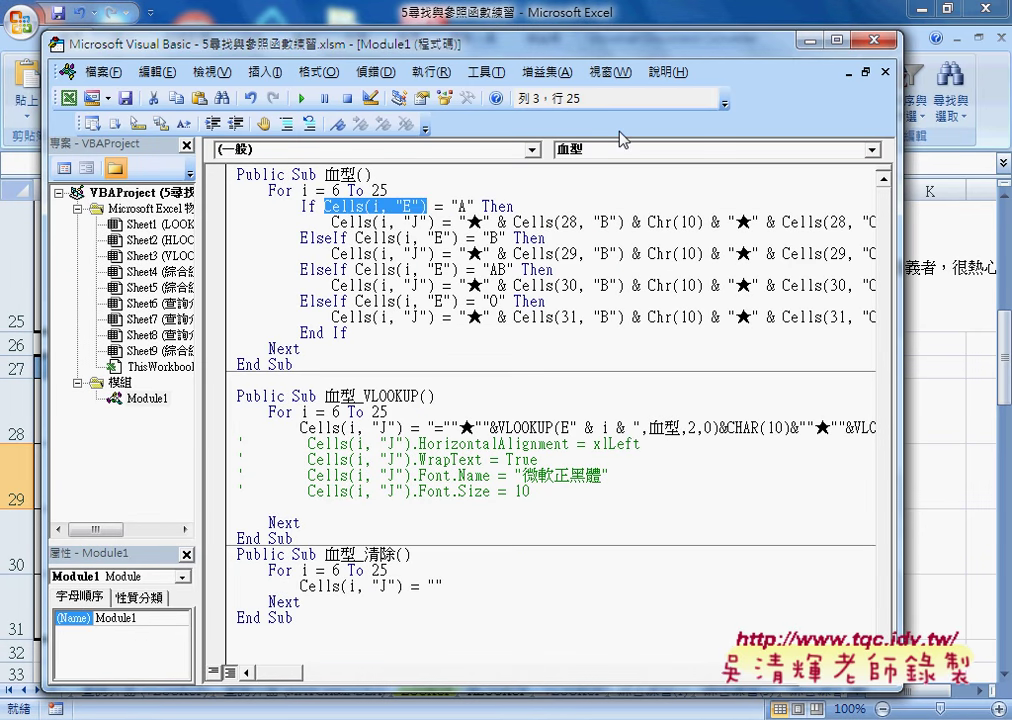
pyautogui.moveTo(308, 55); pyautogui.dragTo(649, 66)
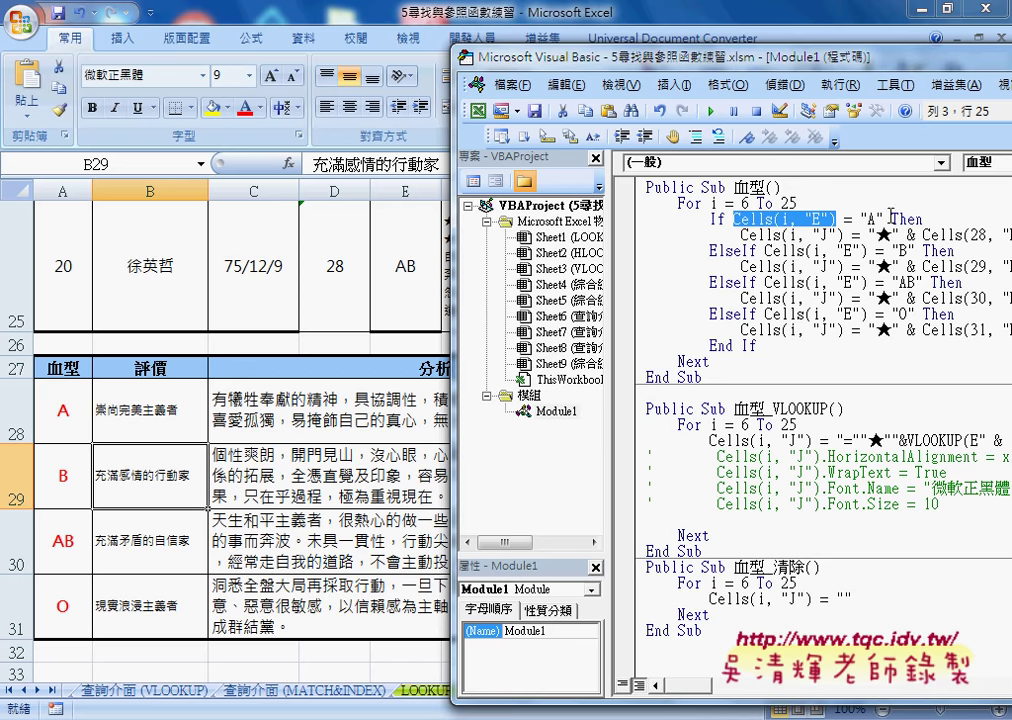
# Step: Highlight the If condition's "A" value and Cells(i, "J"), then reposition the editor
pyautogui.moveTo(887, 219); pyautogui.dragTo(861, 219)
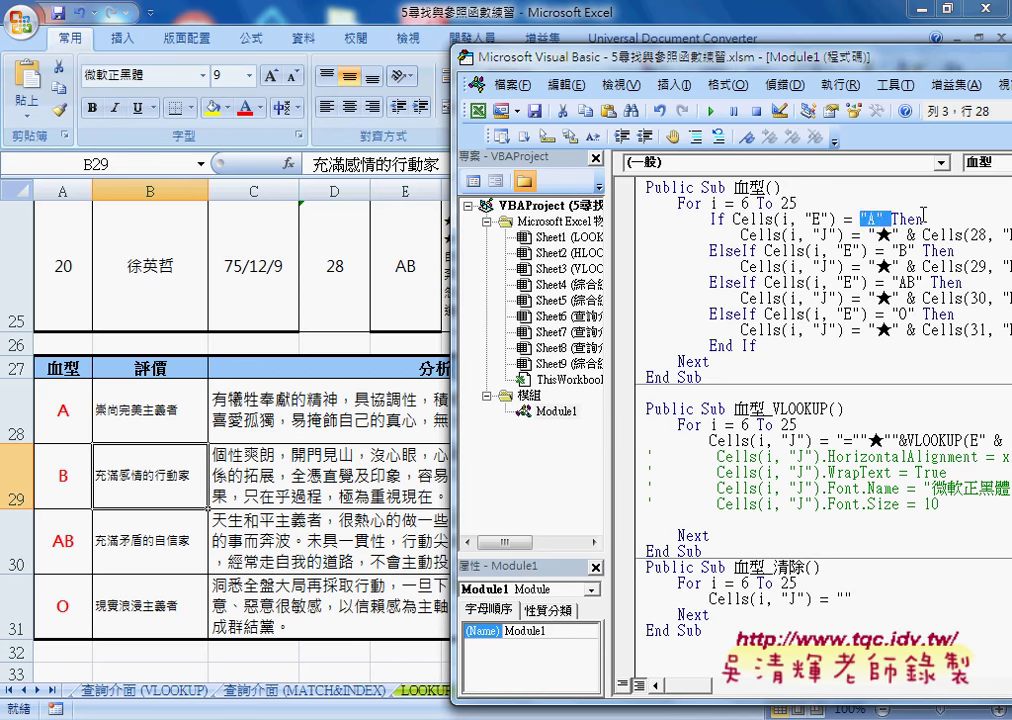
pyautogui.press('End')
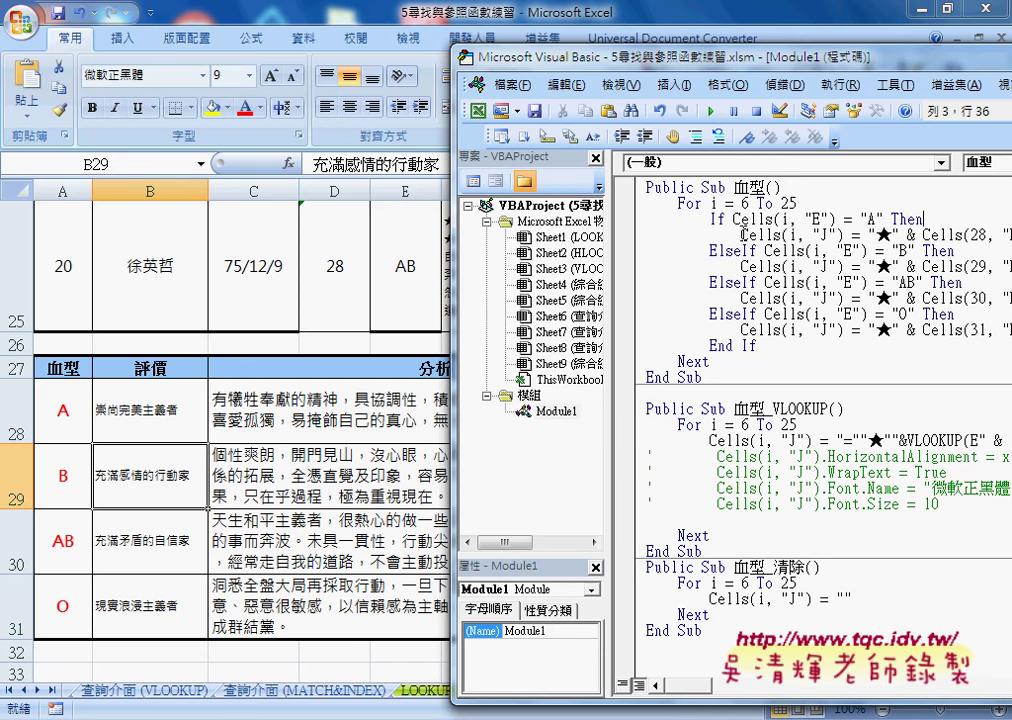
pyautogui.moveTo(741, 235); pyautogui.dragTo(836, 235)
pyautogui.moveTo(700, 57); pyautogui.dragTo(338, 295)
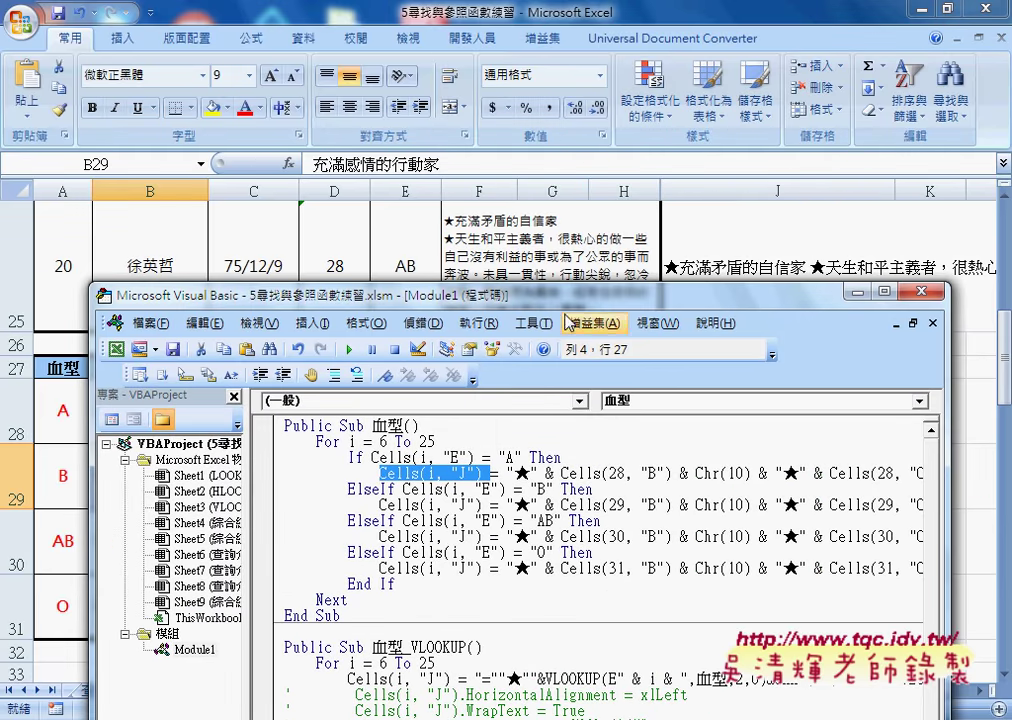
pyautogui.moveTo(564, 294); pyautogui.dragTo(501, 156)
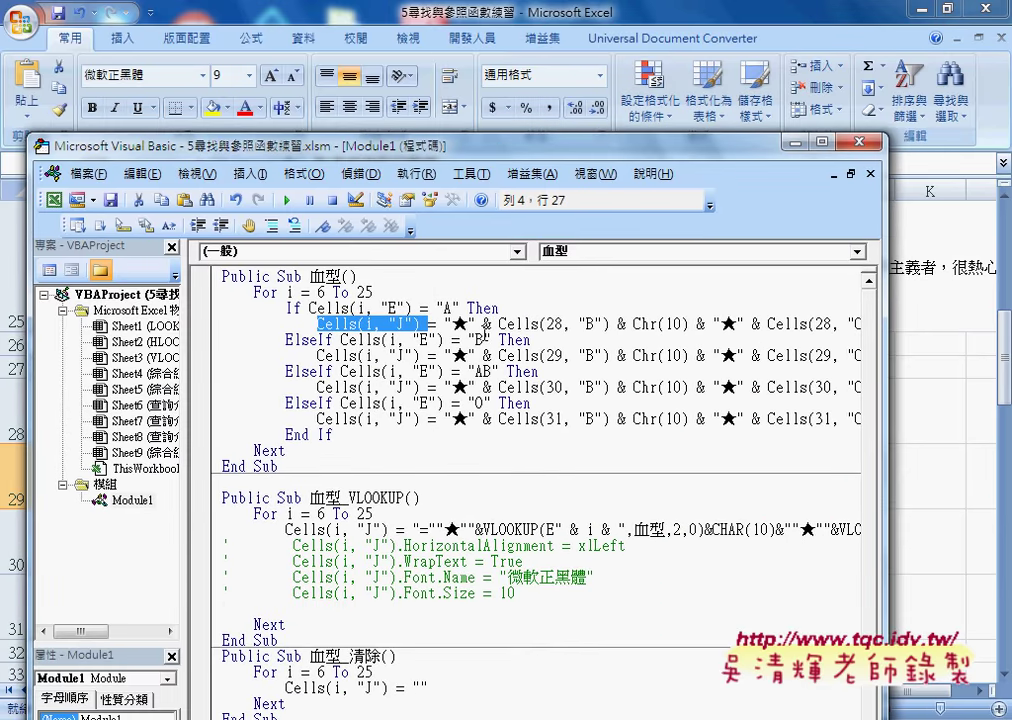
# Step: Walk through the A-type assignment: the ★ string, &, Cells(28, "B") and Chr(10)
pyautogui.doubleClick(461, 323)
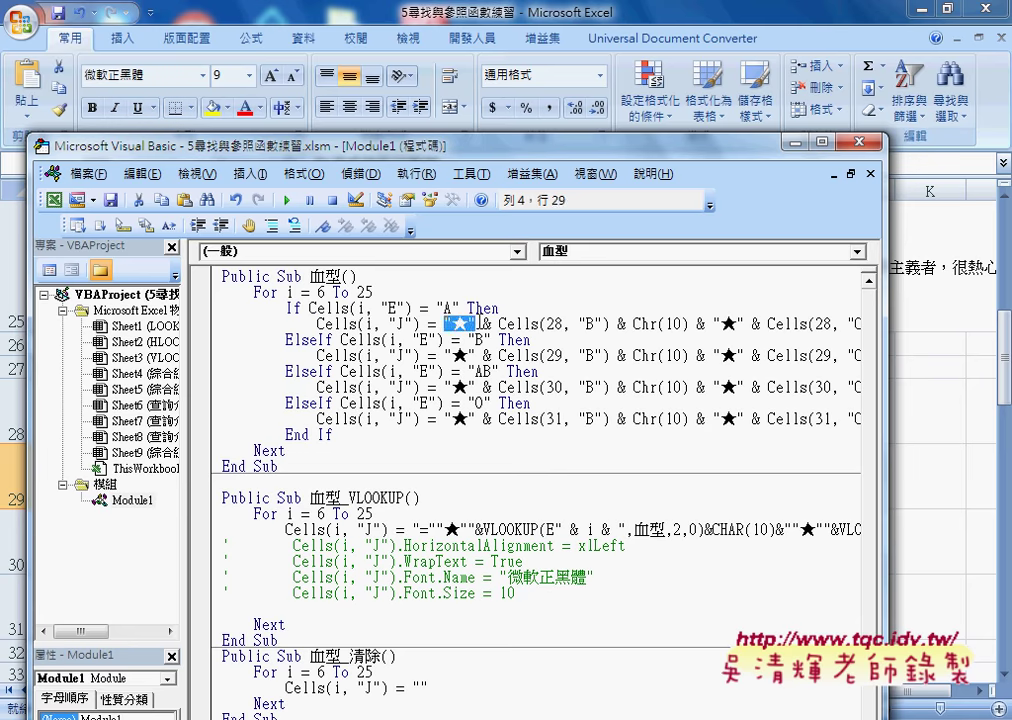
pyautogui.doubleClick(484, 323)
pyautogui.moveTo(618, 323); pyautogui.dragTo(498, 325)
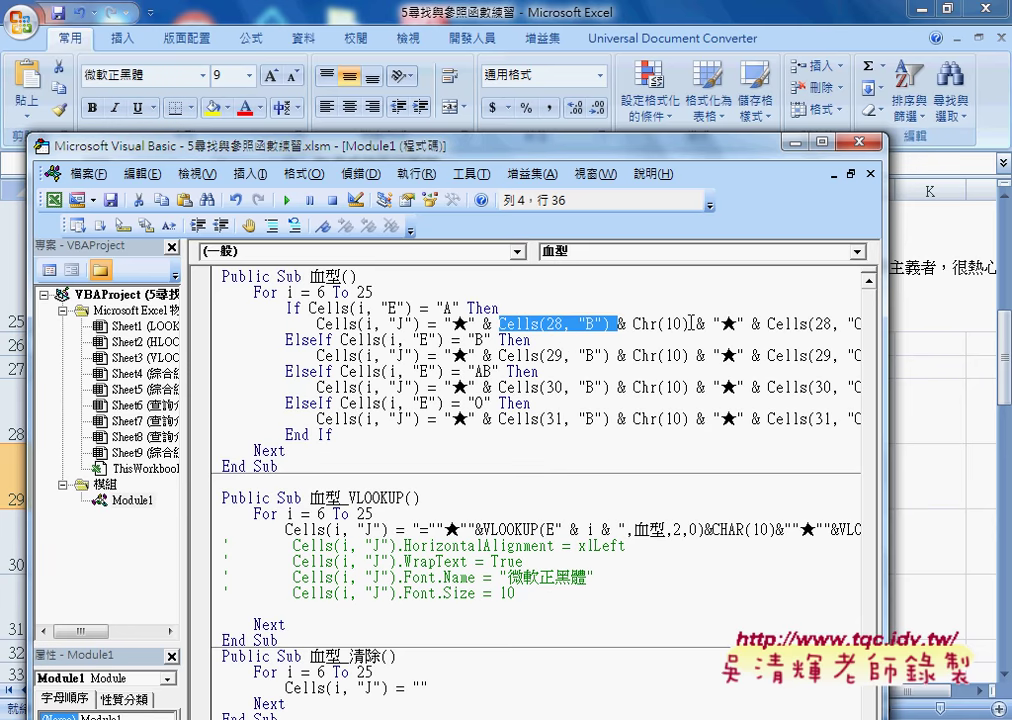
pyautogui.moveTo(690, 325); pyautogui.dragTo(628, 325)
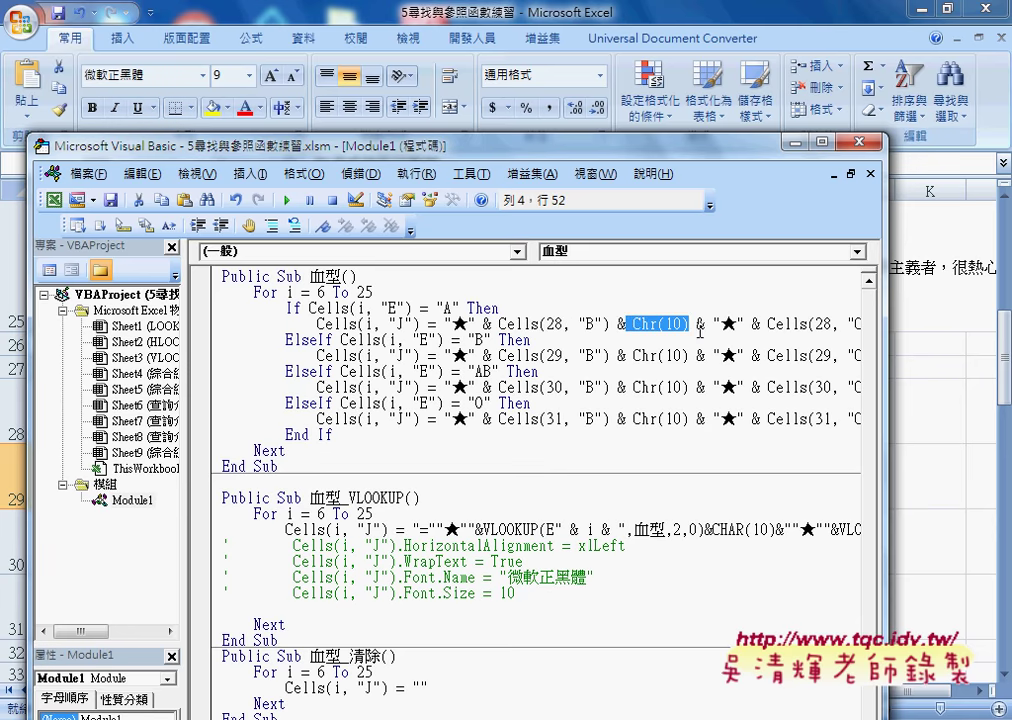
pyautogui.click(634, 324)
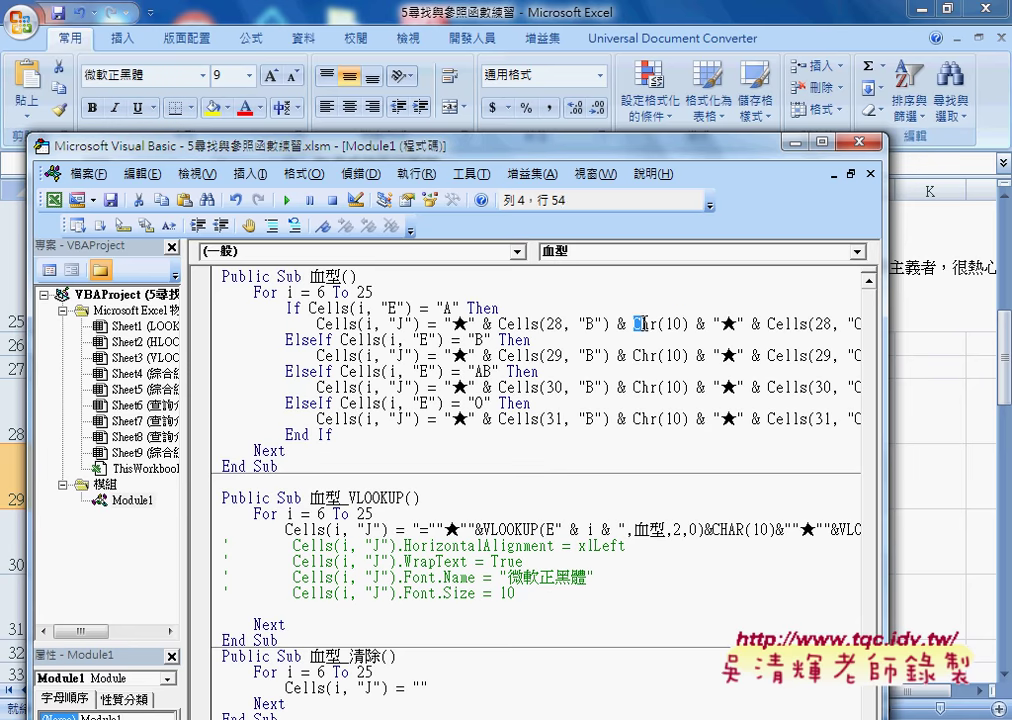
pyautogui.moveTo(633, 324); pyautogui.dragTo(658, 324)
pyautogui.doubleClick(679, 323)
pyautogui.press('Right')
# Step: Point out the "B"/"C" columns and rows 28, 29, 31, then minimize the editor
pyautogui.moveTo(482, 140); pyautogui.dragTo(474, 23)
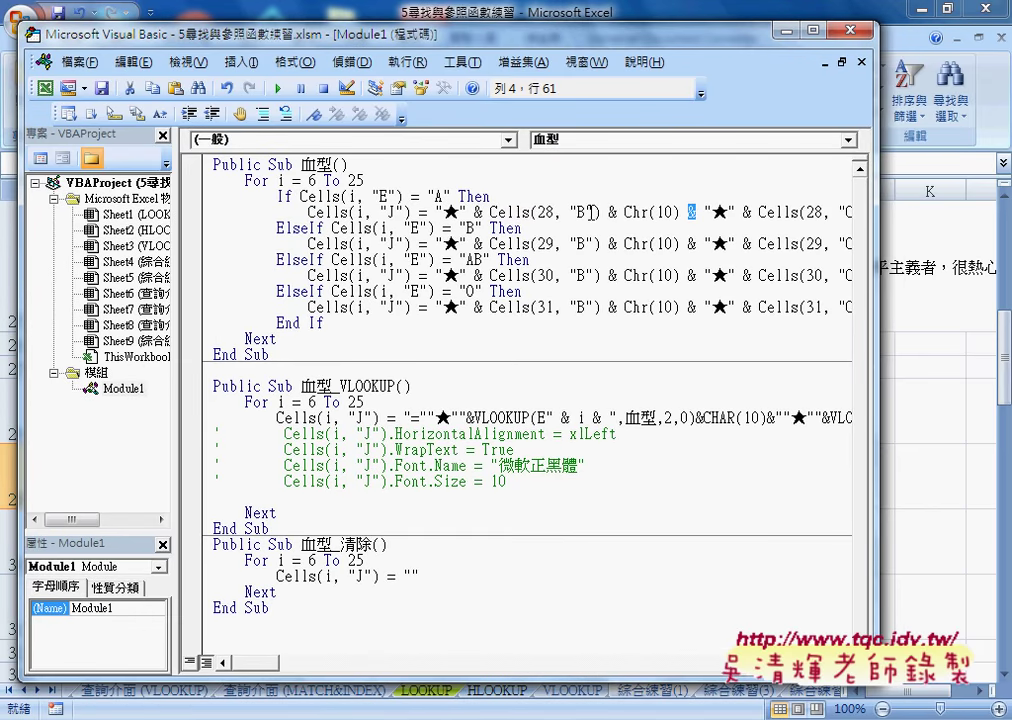
pyautogui.moveTo(595, 212); pyautogui.dragTo(569, 212)
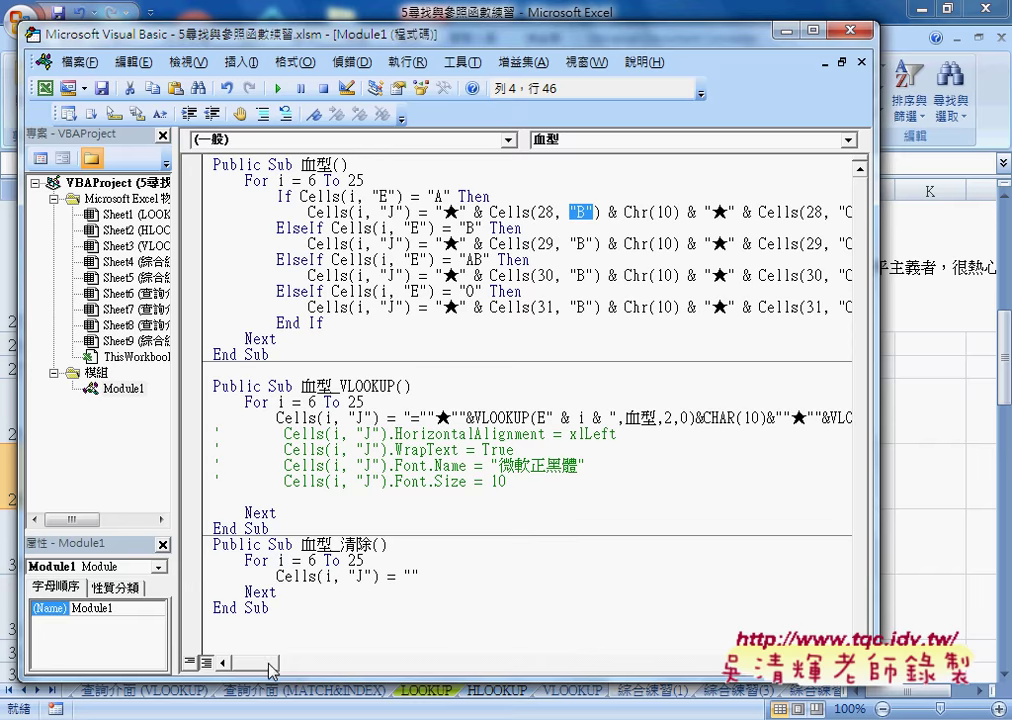
pyautogui.moveTo(258, 662); pyautogui.dragTo(272, 662)
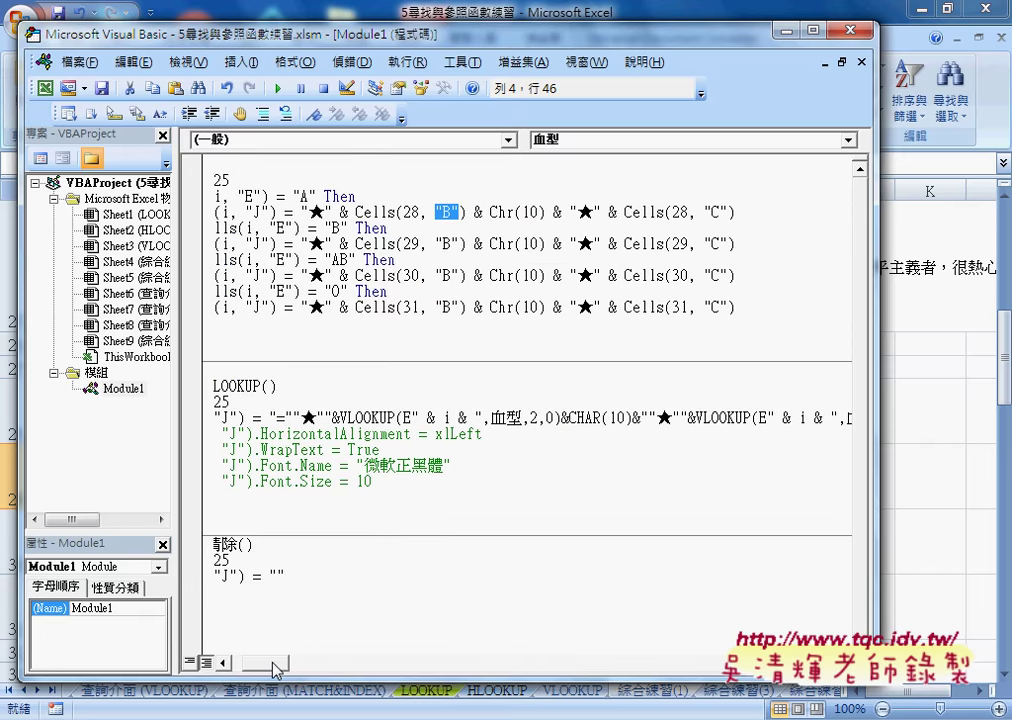
pyautogui.click(722, 212)
pyautogui.click(681, 243)
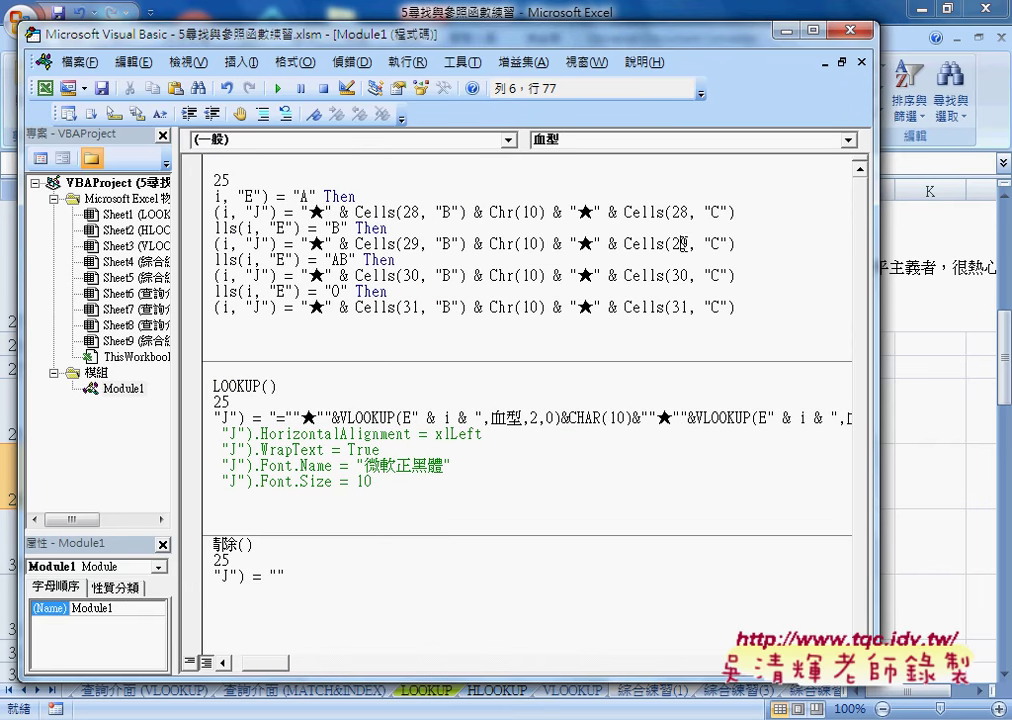
pyautogui.click(681, 212)
pyautogui.click(680, 309)
pyautogui.click(785, 33)
pyautogui.scroll(3, 745, 263)
pyautogui.scroll(5, 745, 263)
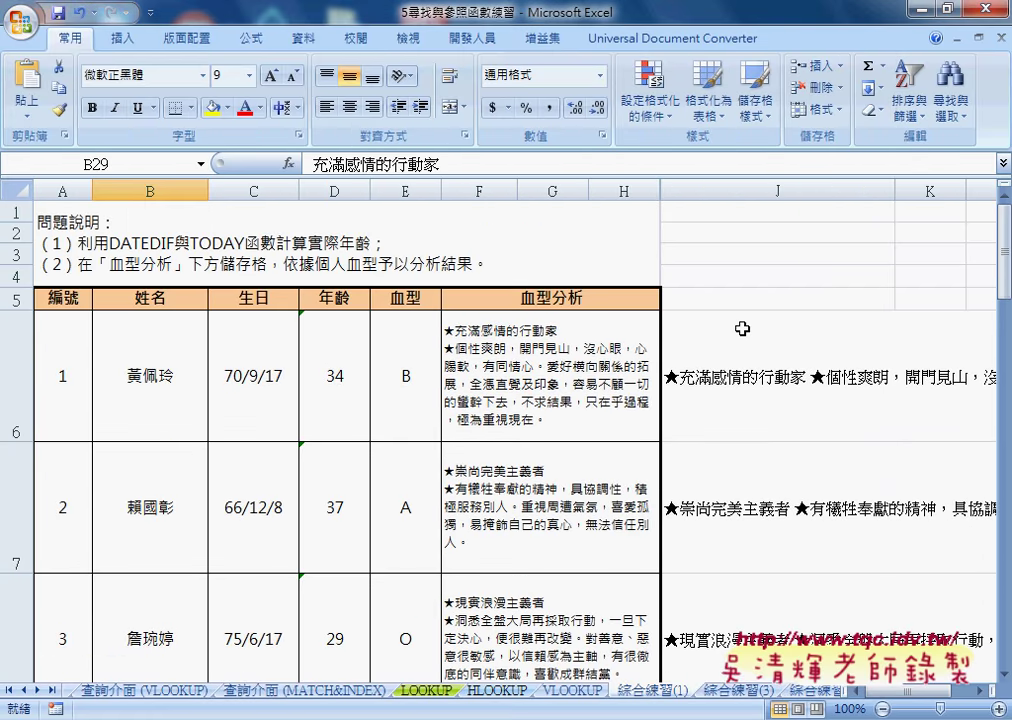
pyautogui.click(765, 376)
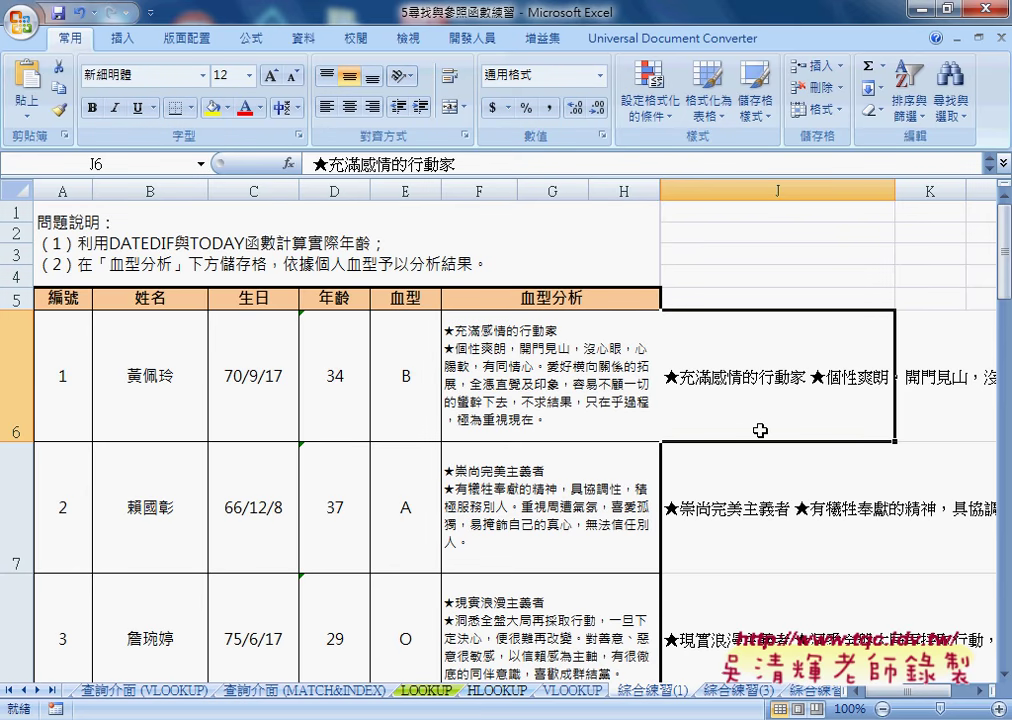
pyautogui.rightClick(731, 367)
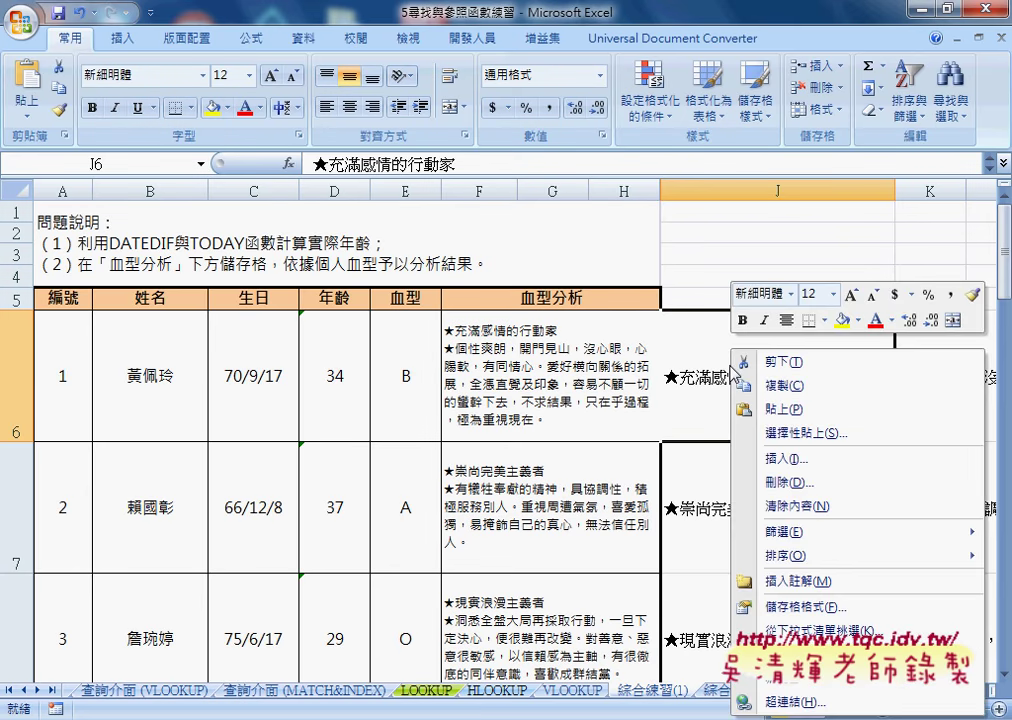
pyautogui.click(800, 606)
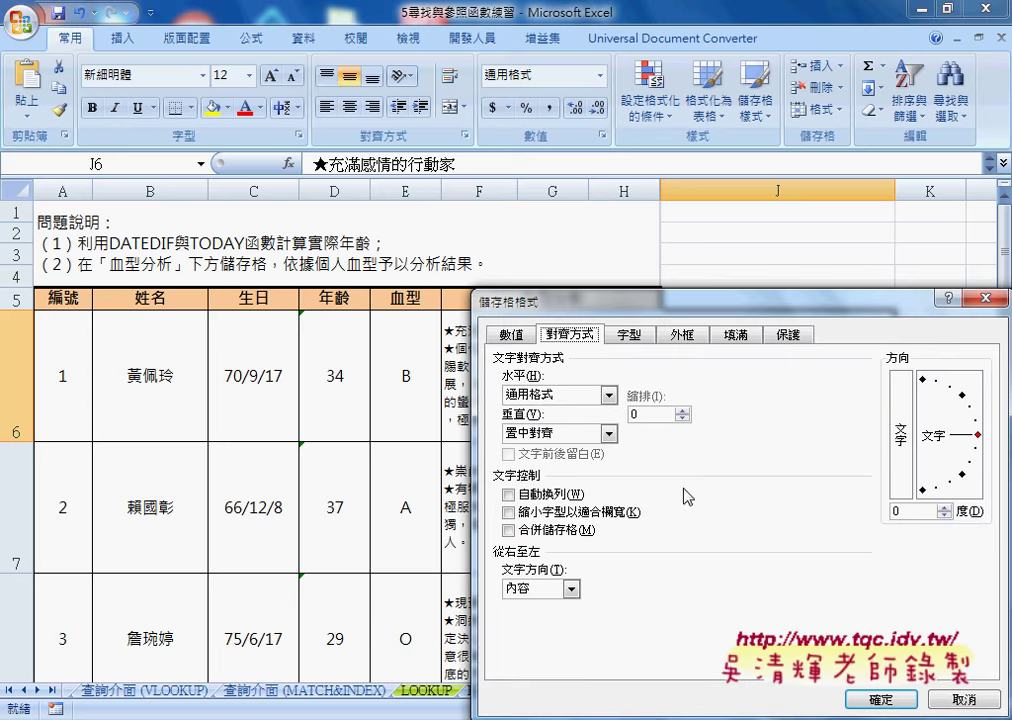
pyautogui.moveTo(600, 300); pyautogui.dragTo(440, 204)
pyautogui.click(393, 399)
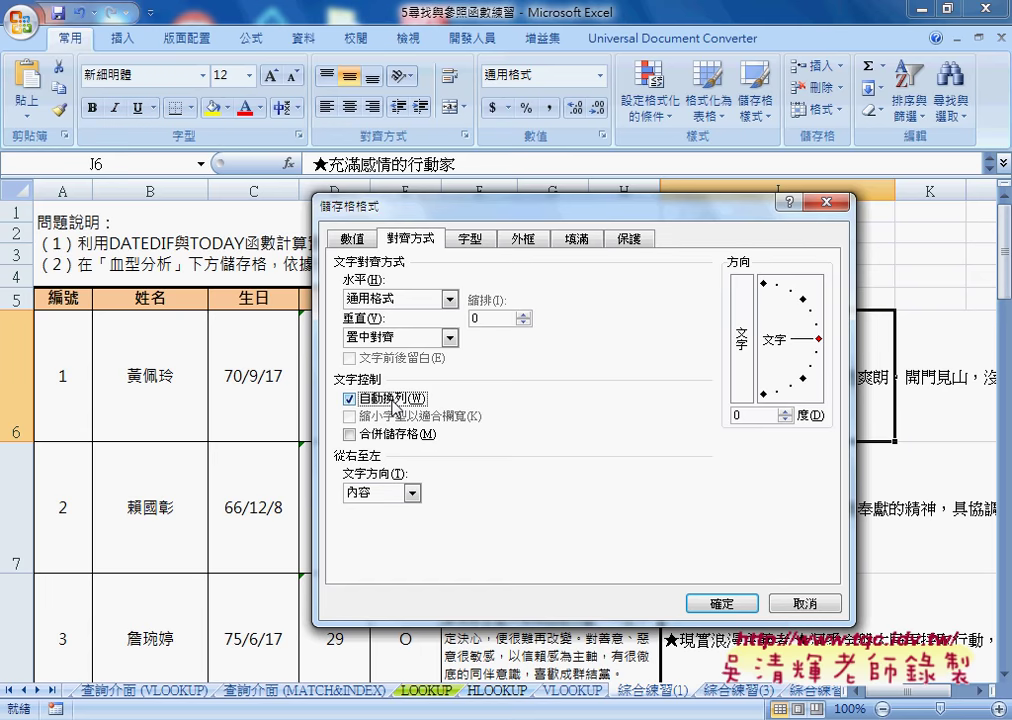
pyautogui.click(389, 299)
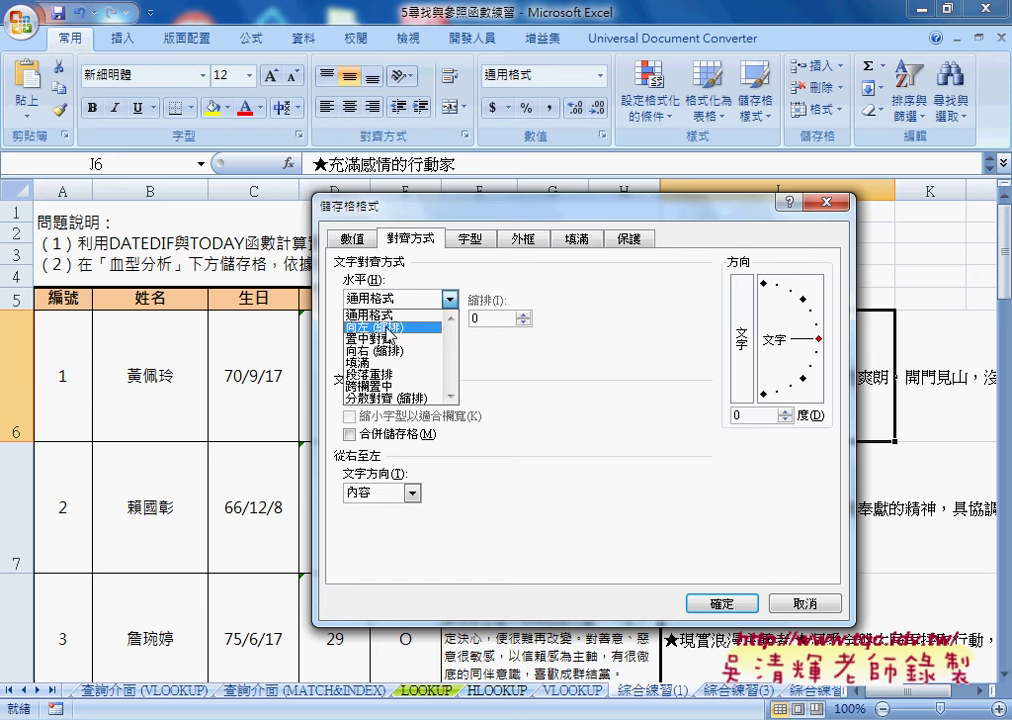
pyautogui.click(386, 329)
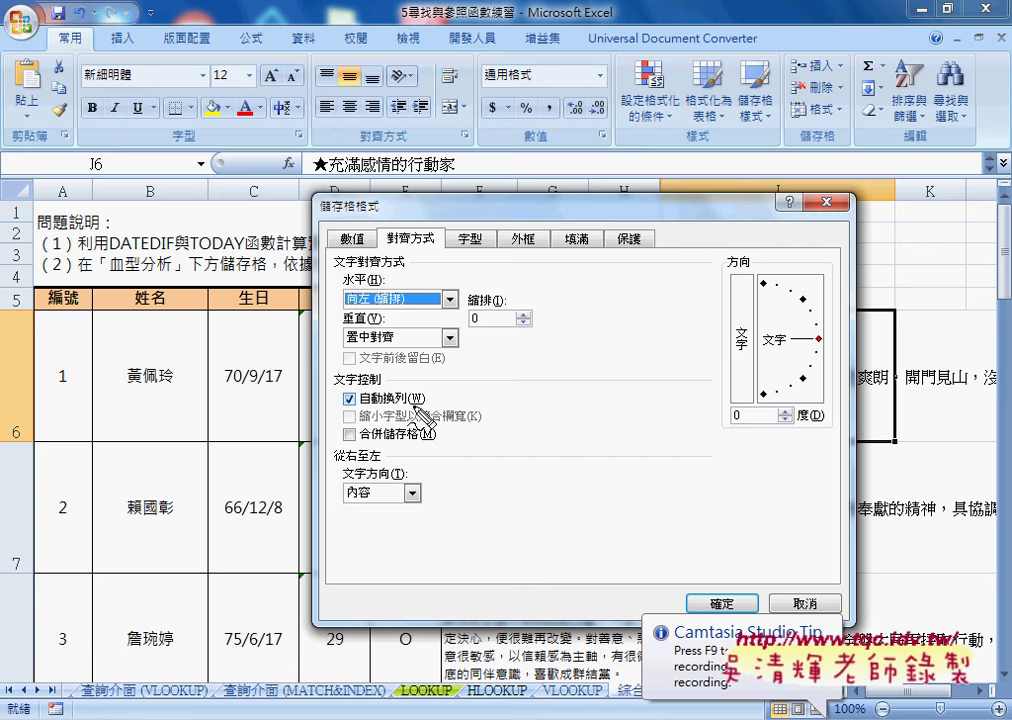
pyautogui.moveTo(345, 407)
pyautogui.mouseDown()
pyautogui.moveTo(352, 415)
pyautogui.moveTo(352, 390)
pyautogui.mouseUp()
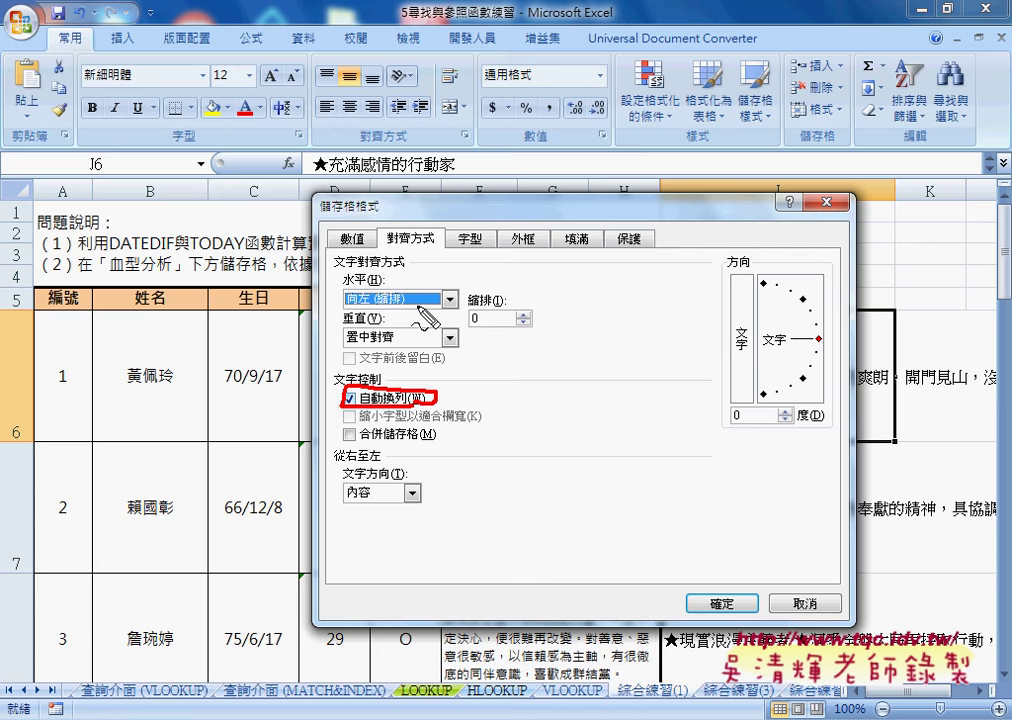
pyautogui.moveTo(400, 309); pyautogui.dragTo(438, 306)
pyautogui.moveTo(334, 308); pyautogui.dragTo(451, 306)
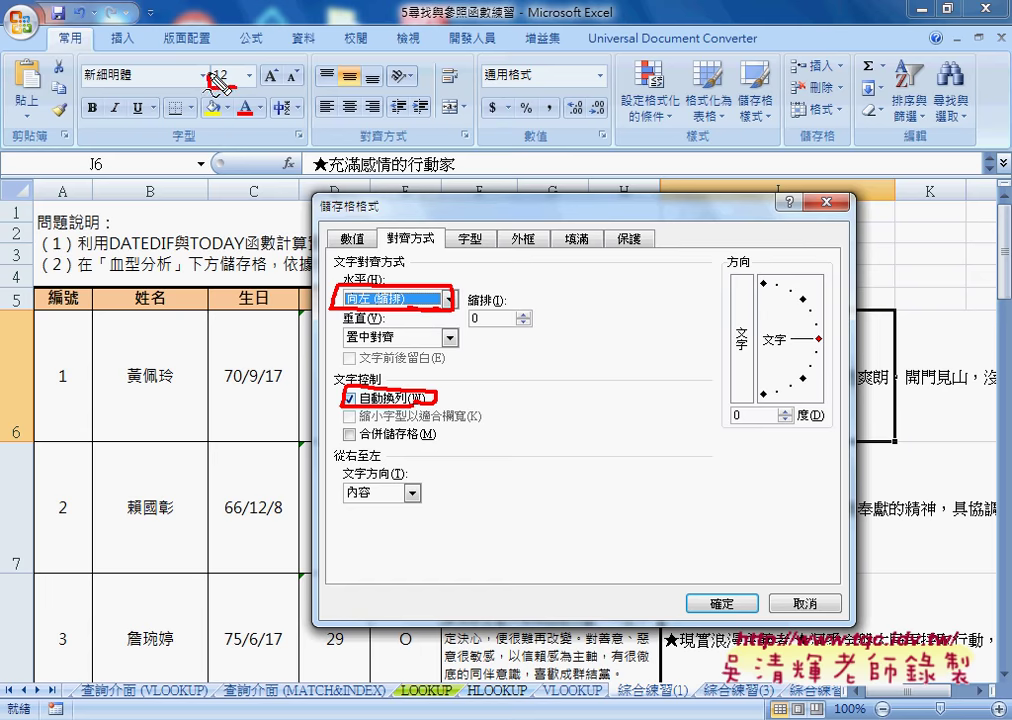
pyautogui.moveTo(211, 64); pyautogui.dragTo(230, 82)
pyautogui.moveTo(122, 86); pyautogui.dragTo(131, 80)
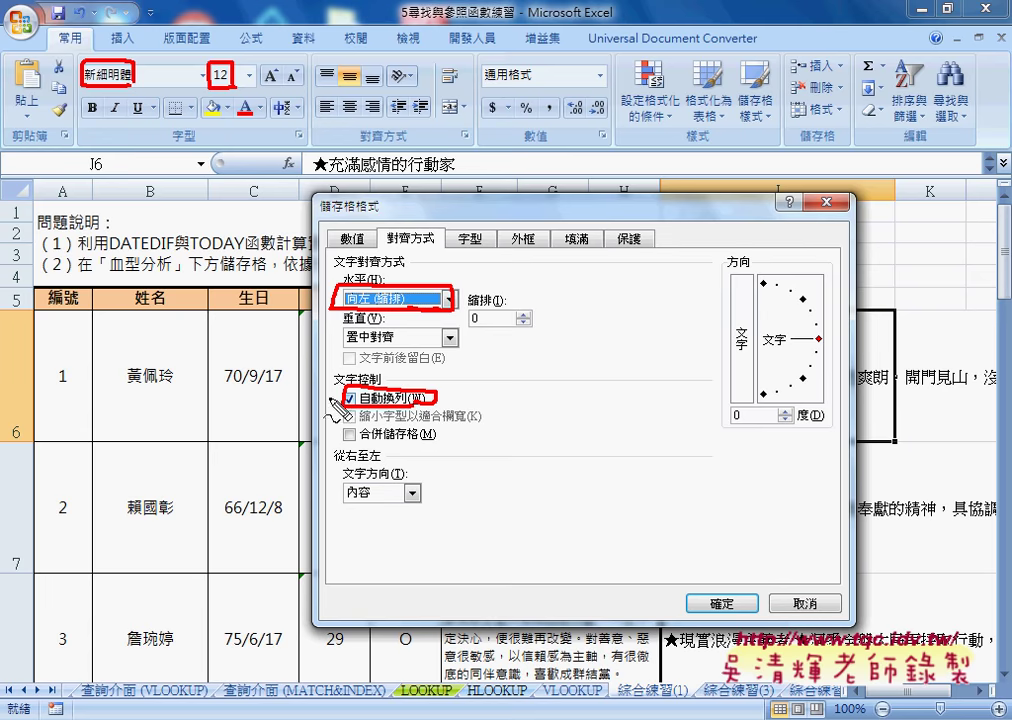
pyautogui.moveTo(320, 380); pyautogui.dragTo(316, 410)
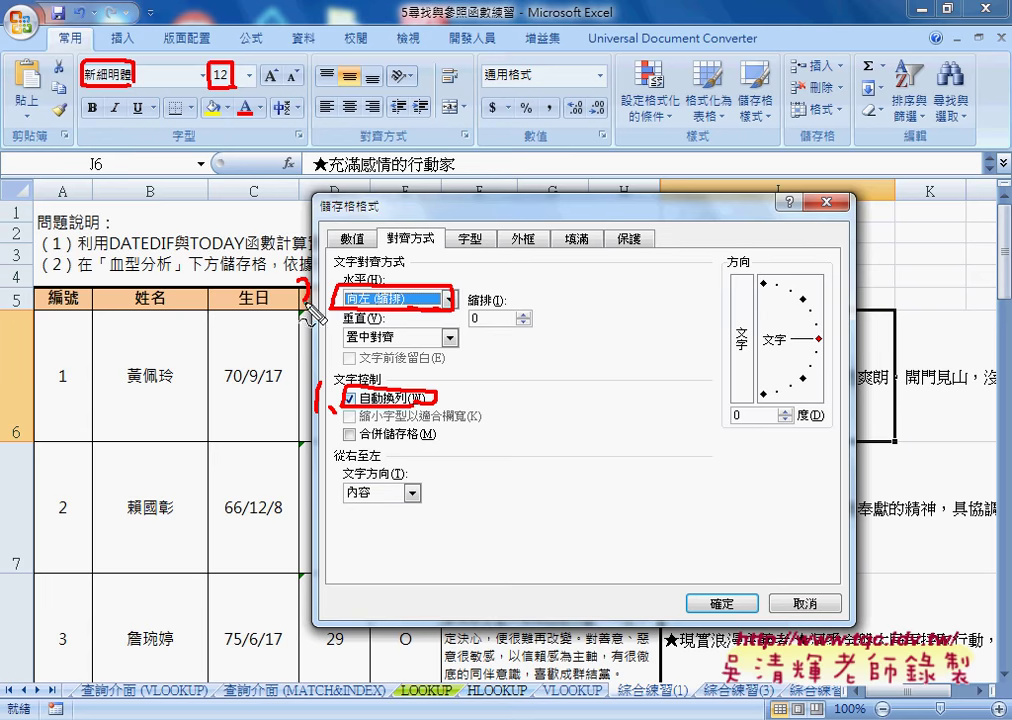
pyautogui.moveTo(303, 288); pyautogui.dragTo(334, 300)
pyautogui.moveTo(181, 60); pyautogui.dragTo(184, 82)
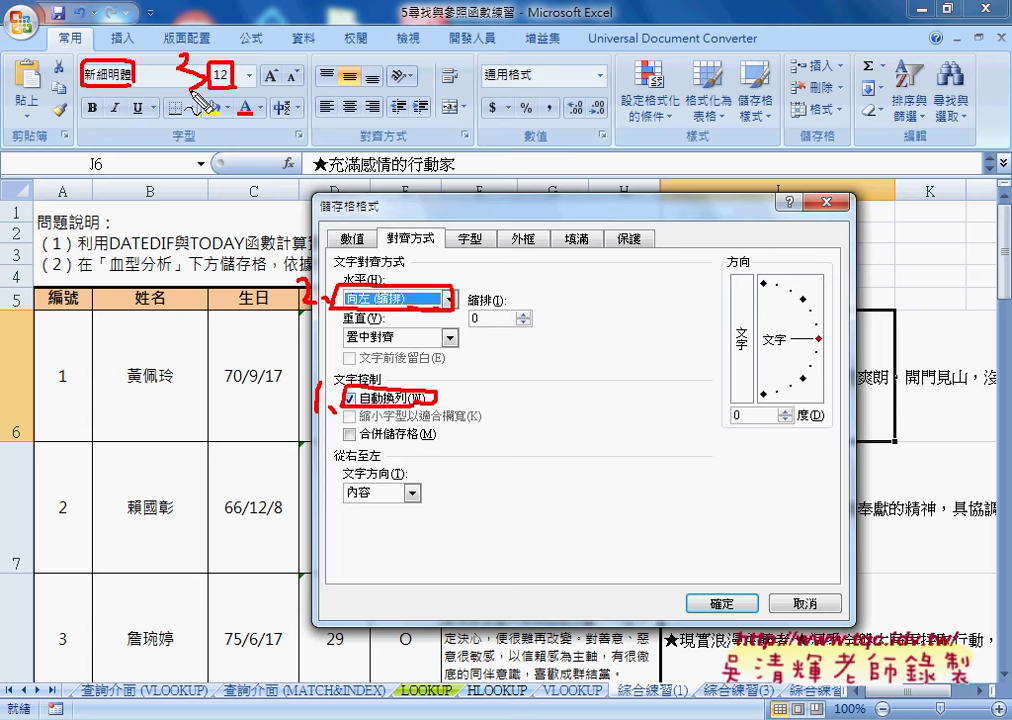
pyautogui.moveTo(50, 60)
pyautogui.mouseDown()
pyautogui.moveTo(62, 72)
pyautogui.moveTo(56, 86)
pyautogui.mouseUp()
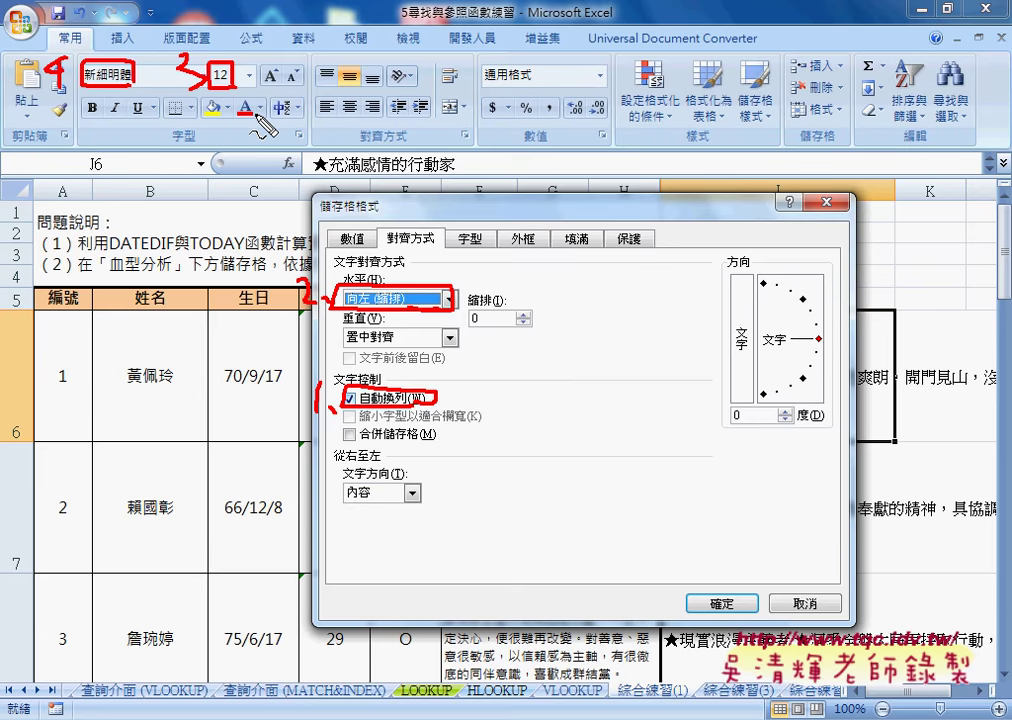
pyautogui.press('Escape')
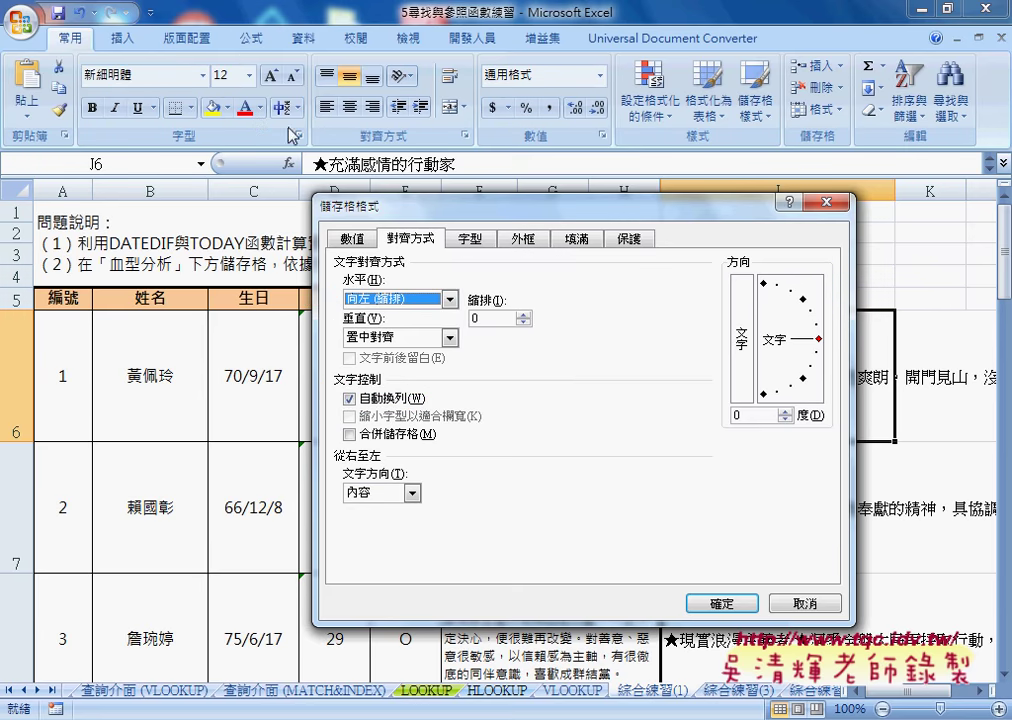
pyautogui.click(805, 604)
# Step: Copy the four commented column J formatting lines from 血型_VLOOKUP
pyautogui.hotkey('alt', 'Tab')
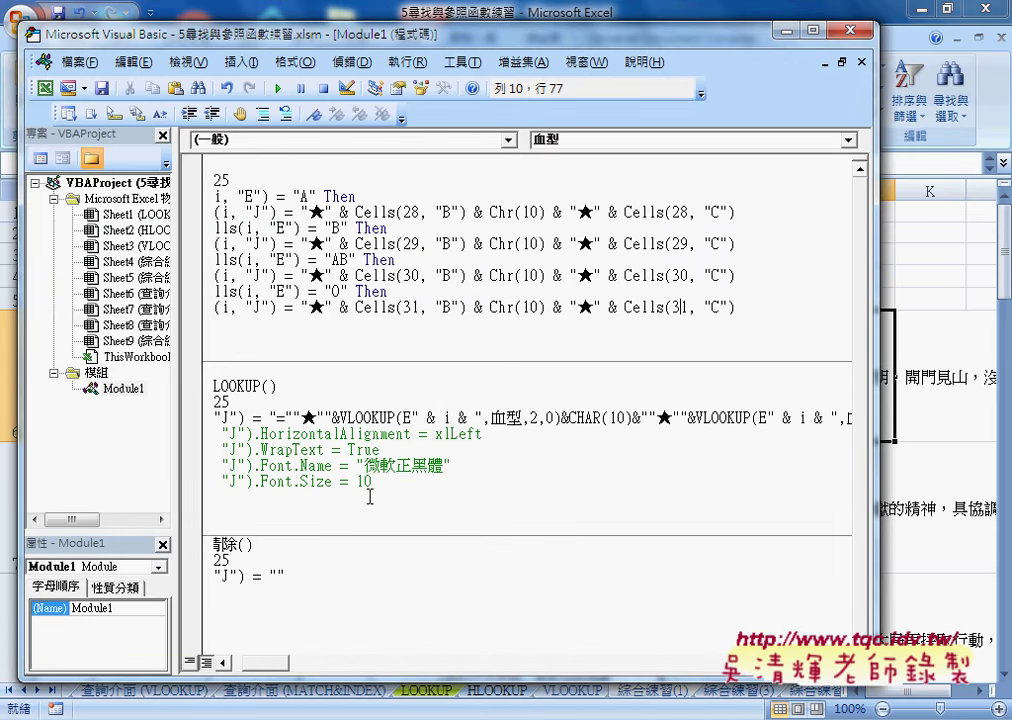
pyautogui.moveTo(268, 662); pyautogui.dragTo(250, 668)
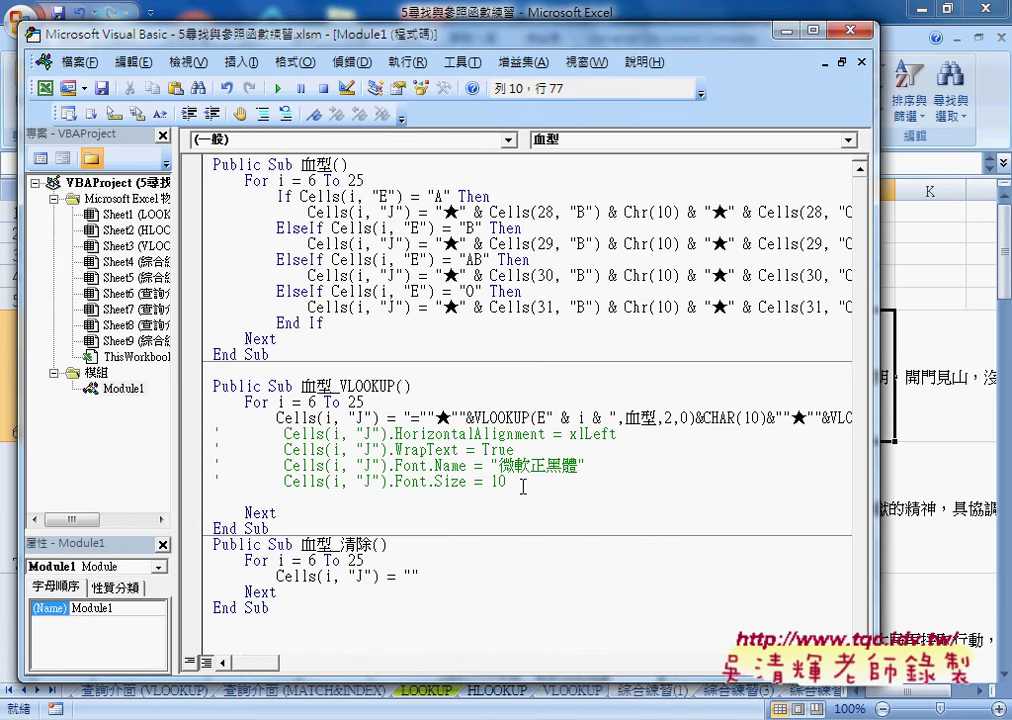
pyautogui.moveTo(506, 481); pyautogui.dragTo(213, 434)
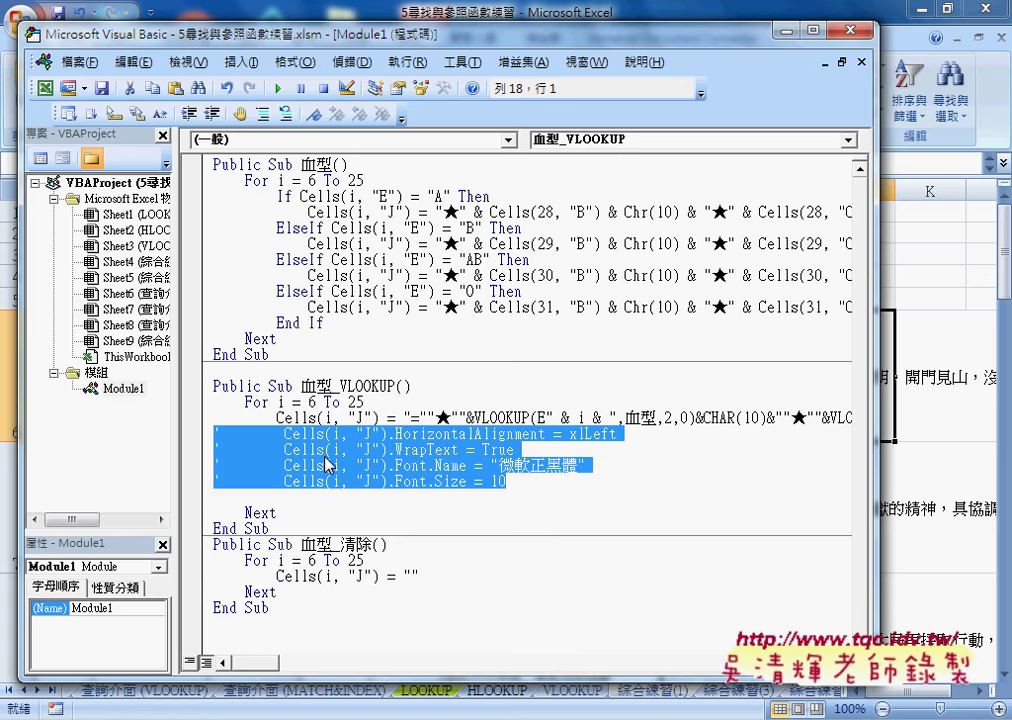
pyautogui.rightClick(325, 463)
pyautogui.click(380, 157)
# Step: Paste them on a new line after End If in 血型 and remove the extra indent
pyautogui.click(336, 322)
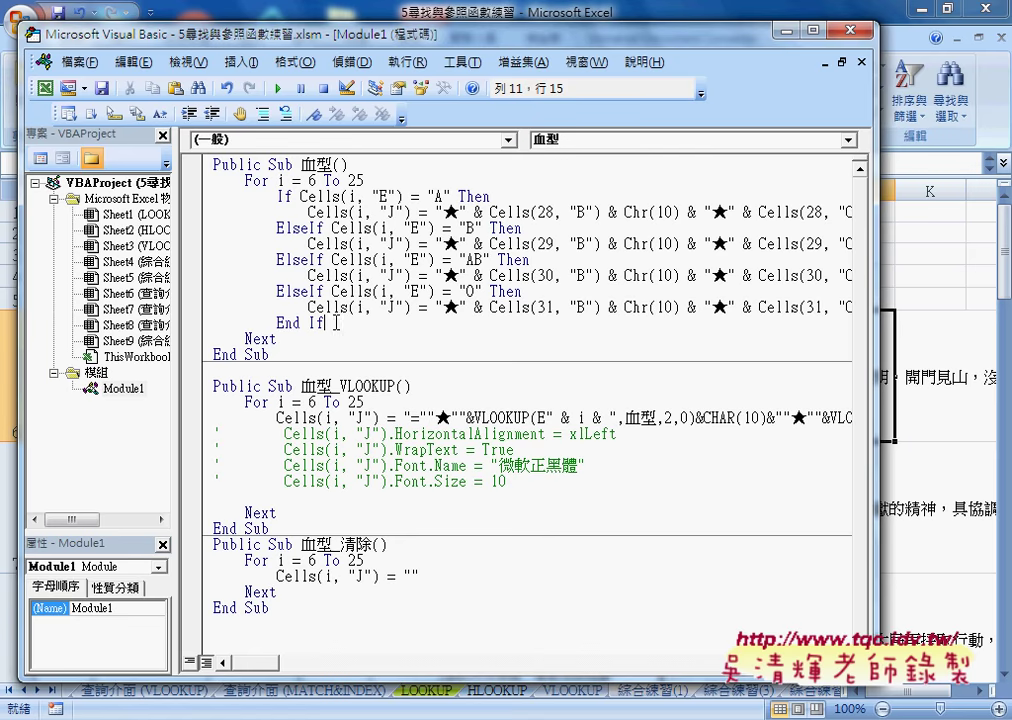
pyautogui.press('Return')
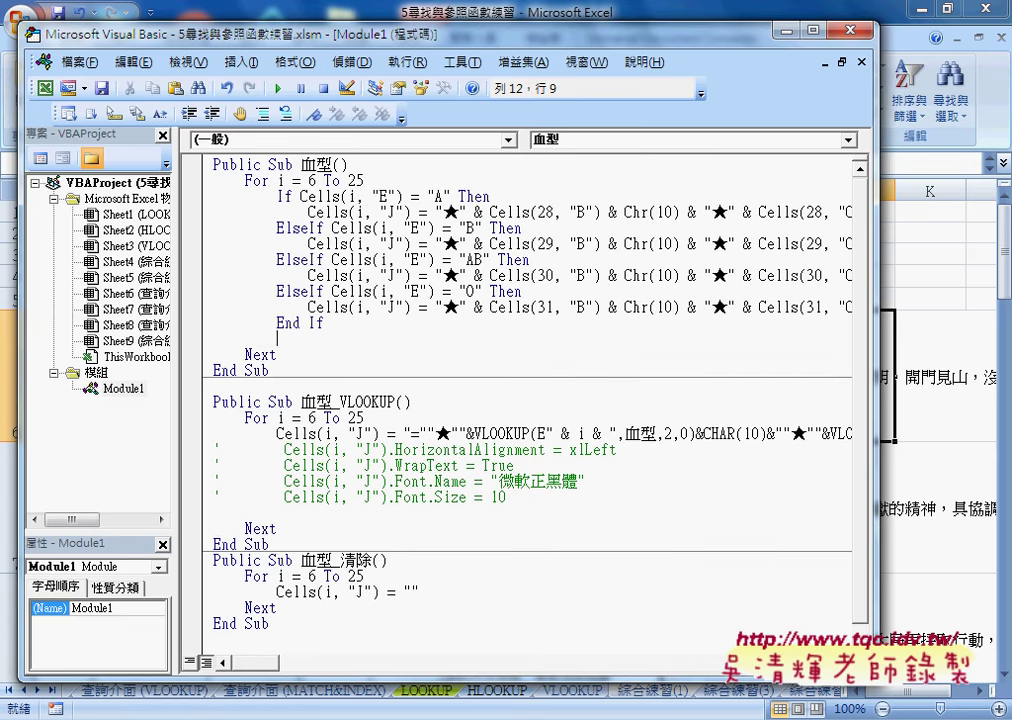
pyautogui.write('\'        Cells(i, "J").HorizontalAlignment = xlLeft \'        Cells(i, "J").WrapText = True \'        Cells(i, "J").Font.Name = "微軟正黑體" \'        Cells(i, "J").Font.Size = 10')
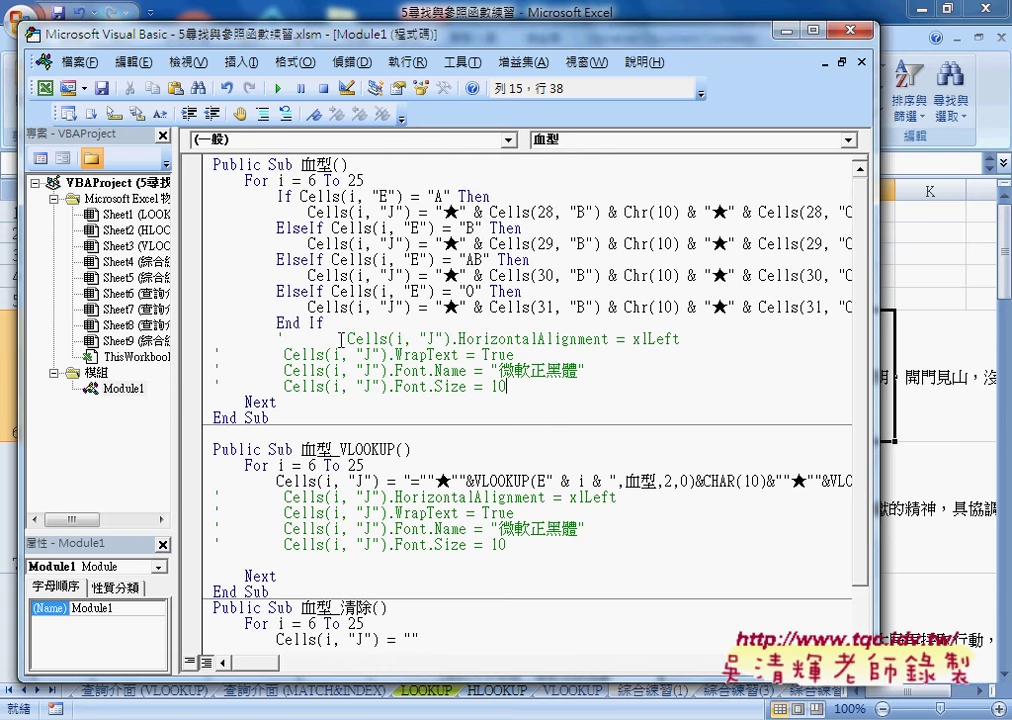
pyautogui.press('Up')
pyautogui.press('Up')
pyautogui.press('Up')
pyautogui.press('Home')
pyautogui.press('BackSpace')
pyautogui.press('BackSpace')
pyautogui.press('BackSpace')
pyautogui.press('BackSpace')
pyautogui.press('BackSpace')
pyautogui.press('BackSpace')
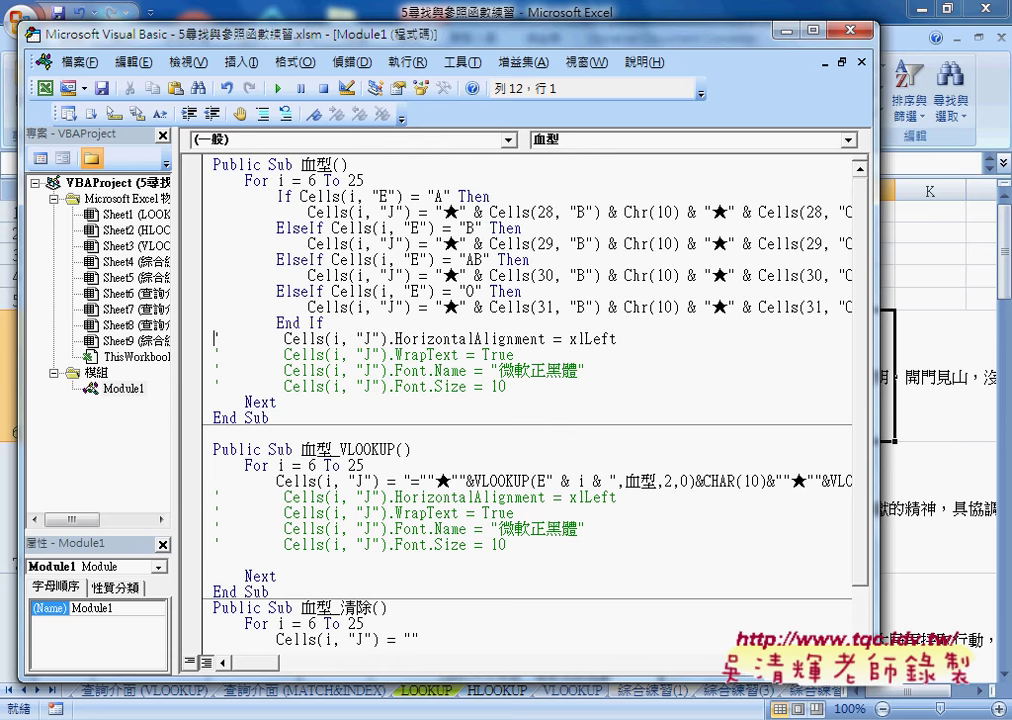
# Step: Uncomment the pasted lines and highlight the HorizontalAlignment = xlLeft statement
pyautogui.click(421, 386)
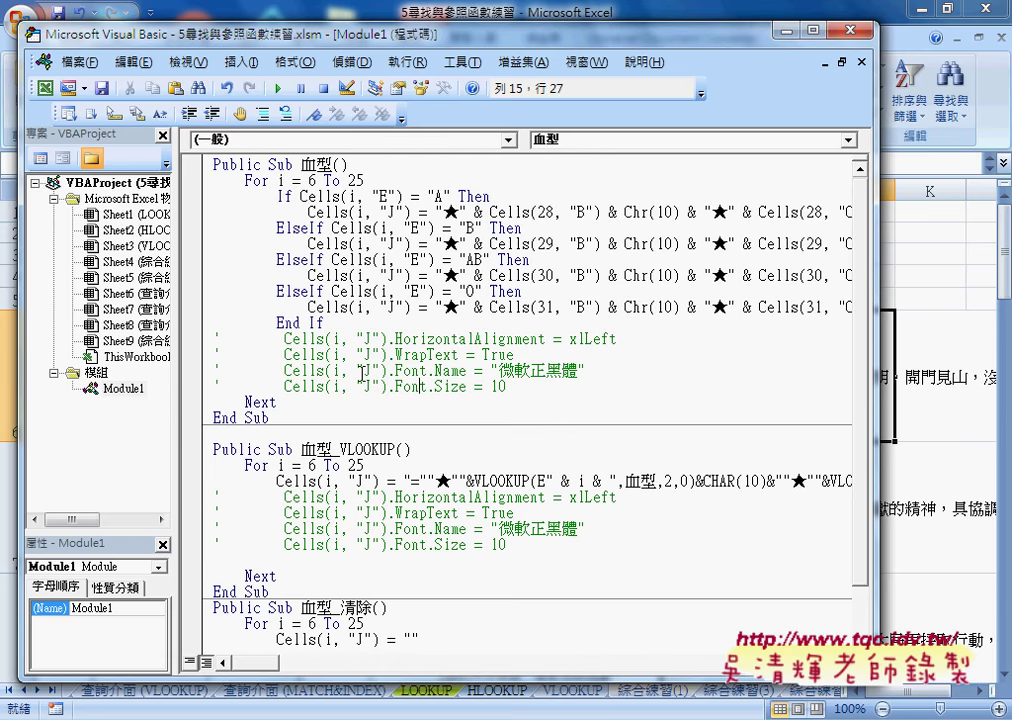
pyautogui.moveTo(507, 387); pyautogui.dragTo(212, 336)
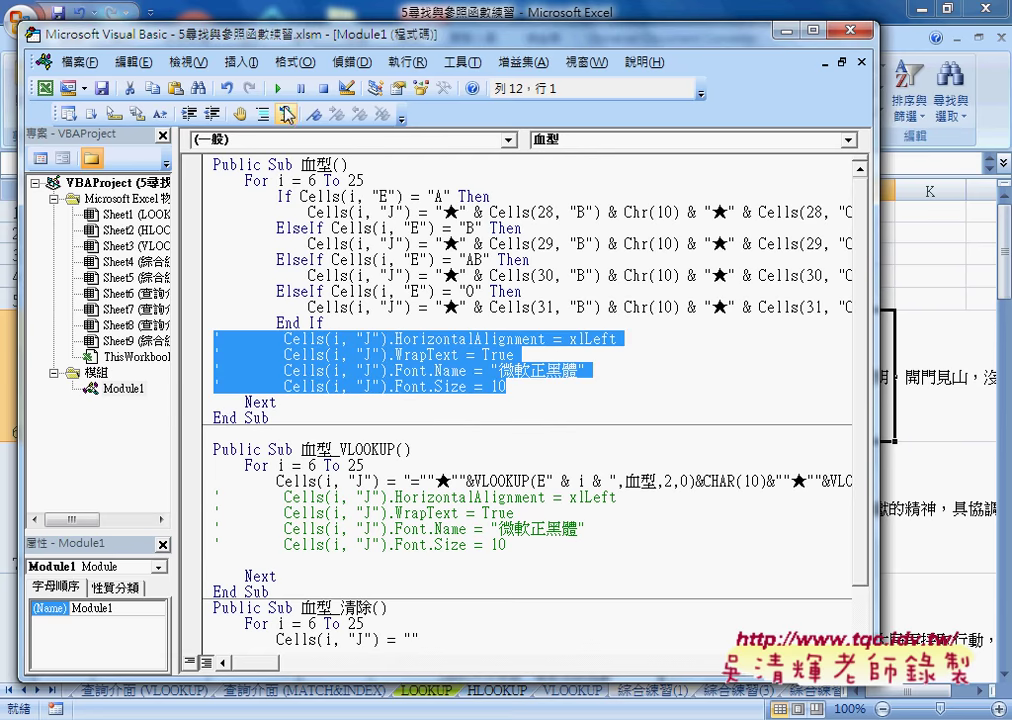
pyautogui.click(474, 340)
pyautogui.moveTo(606, 343); pyautogui.dragTo(381, 339)
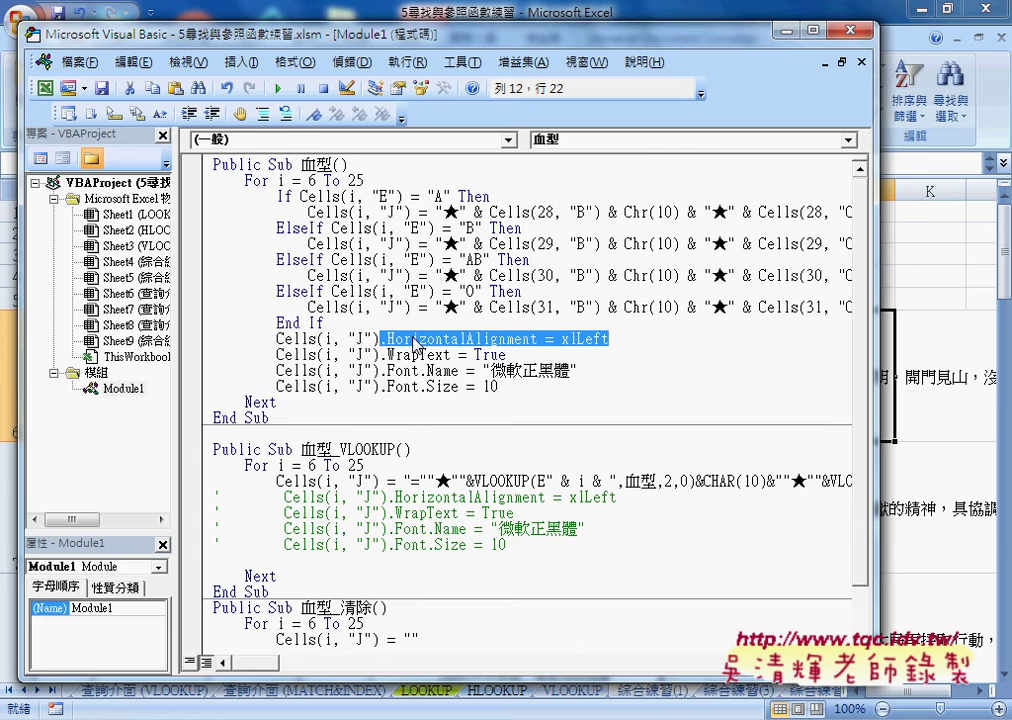
pyautogui.click(396, 340)
pyautogui.moveTo(388, 340); pyautogui.dragTo(466, 340)
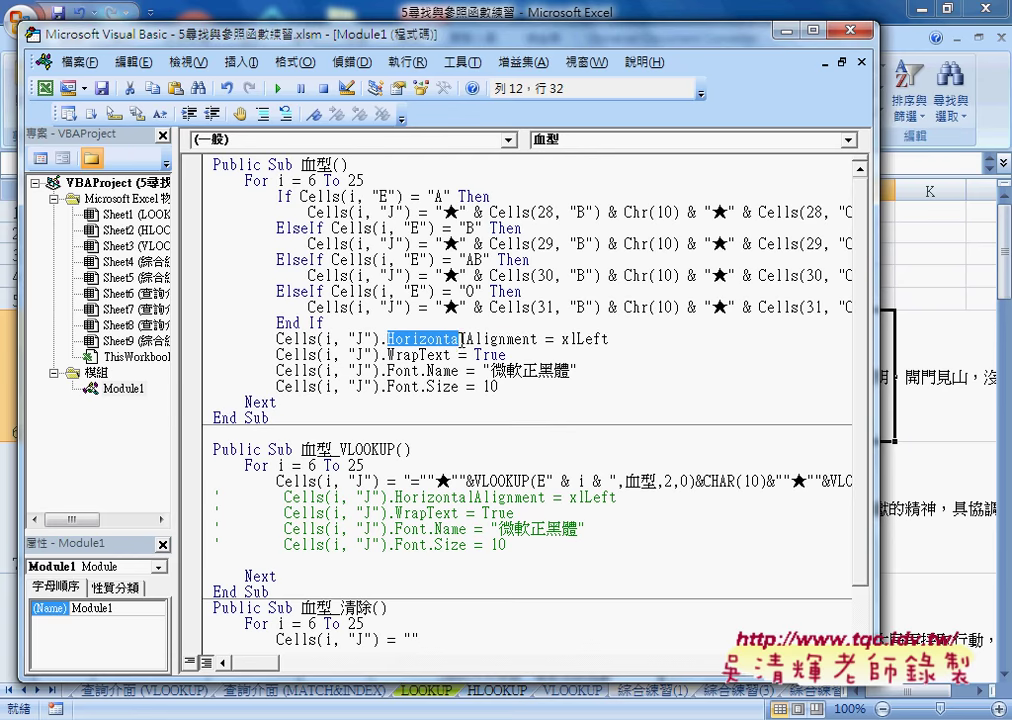
pyautogui.moveTo(608, 339); pyautogui.dragTo(563, 339)
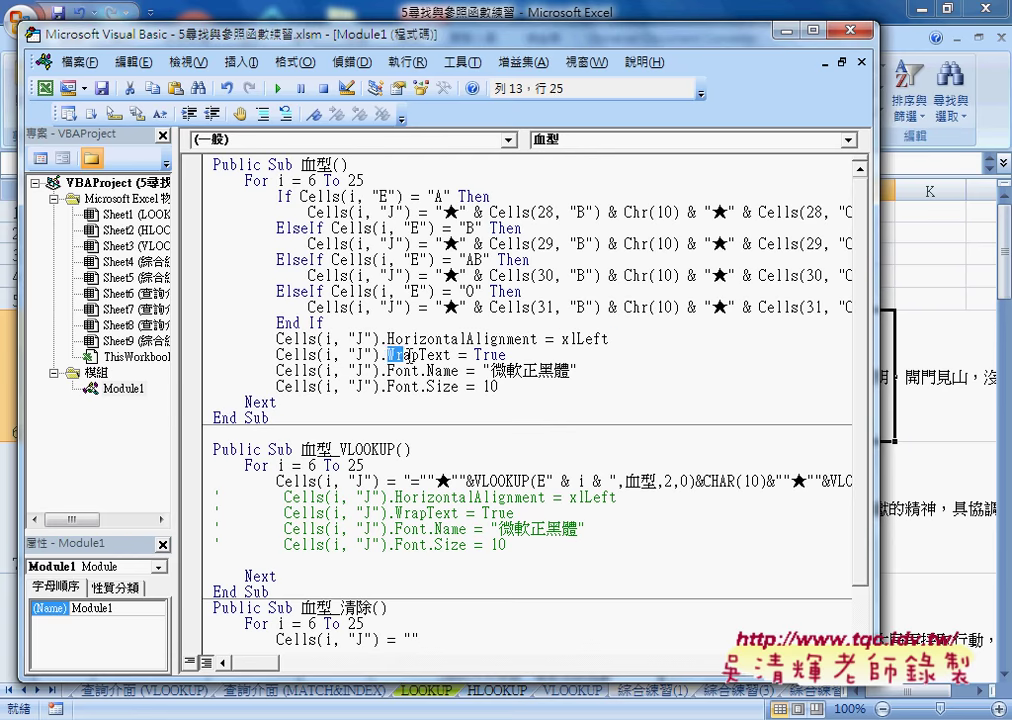
# Step: Highlight the WrapText and Font.Name lines, then narrow the editor to reveal column J
pyautogui.moveTo(360, 354); pyautogui.dragTo(458, 354)
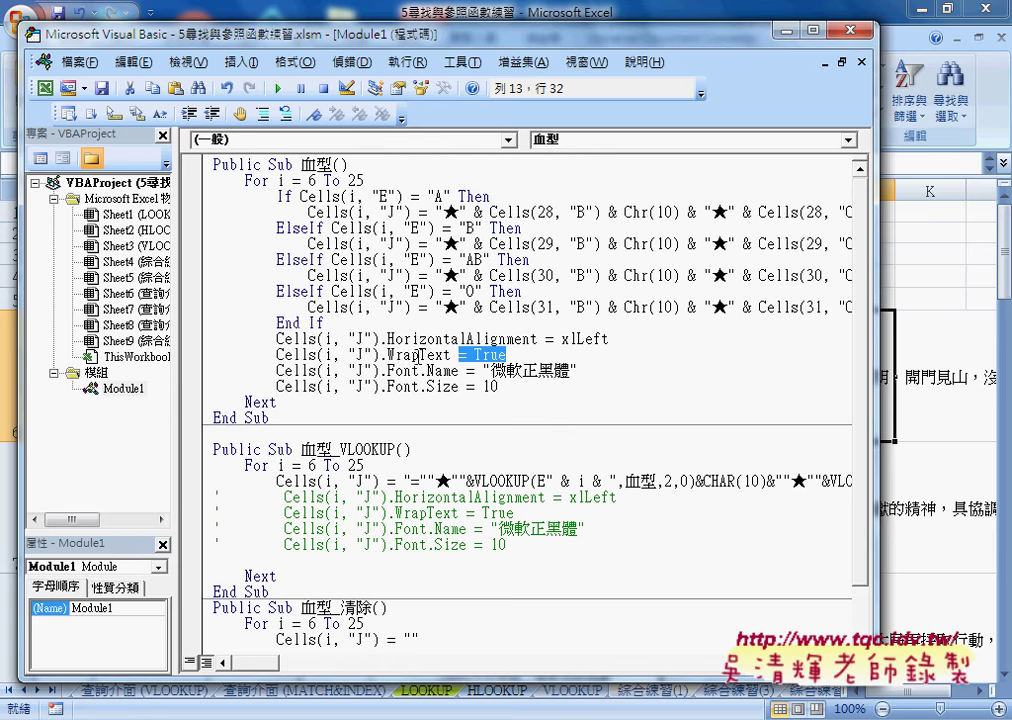
pyautogui.moveTo(577, 370); pyautogui.dragTo(388, 371)
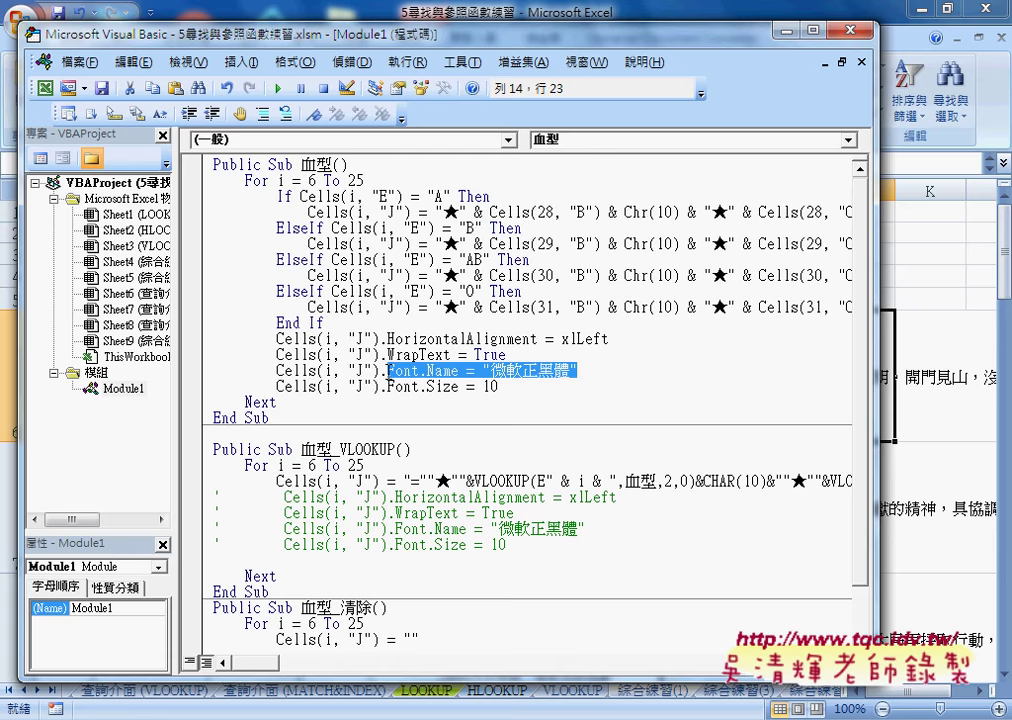
pyautogui.moveTo(498, 386); pyautogui.dragTo(211, 338)
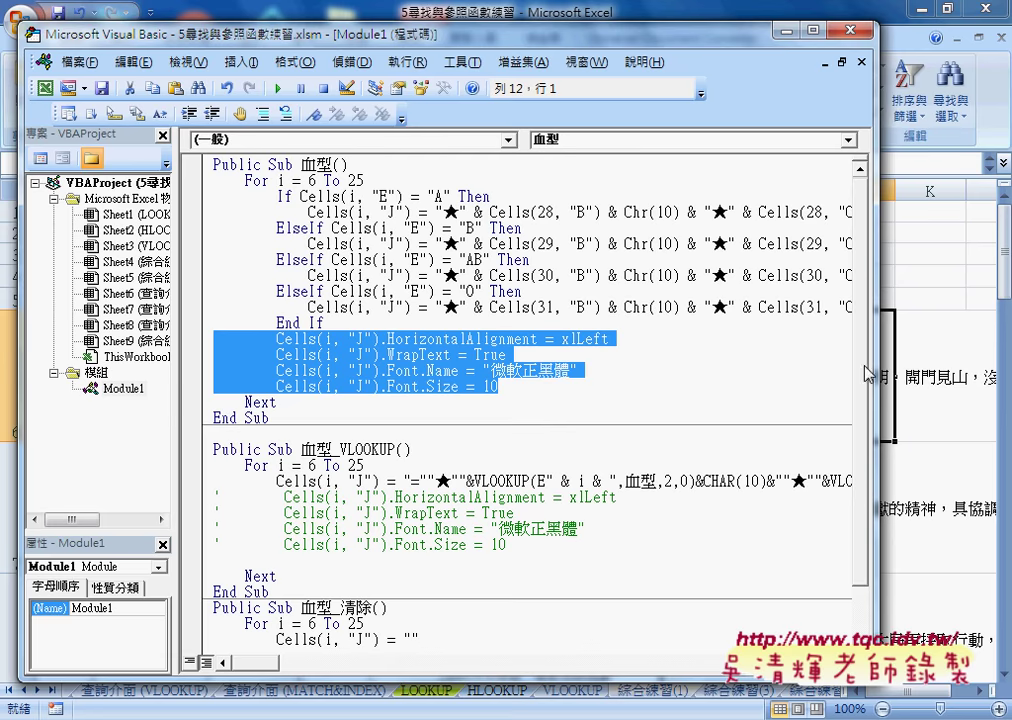
pyautogui.moveTo(877, 375)
pyautogui.mouseDown()
pyautogui.moveTo(557, 356)
pyautogui.moveTo(645, 360)
pyautogui.mouseUp()
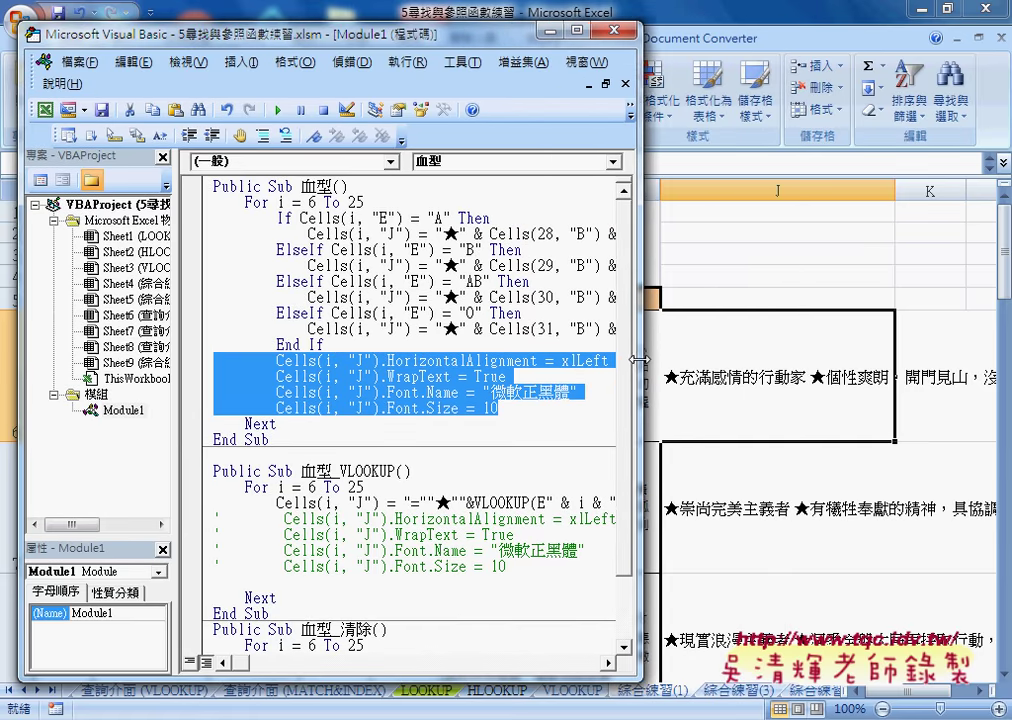
# Step: Run the 血型 macro, mark up the wrapped column J results, then select column J
pyautogui.click(402, 297)
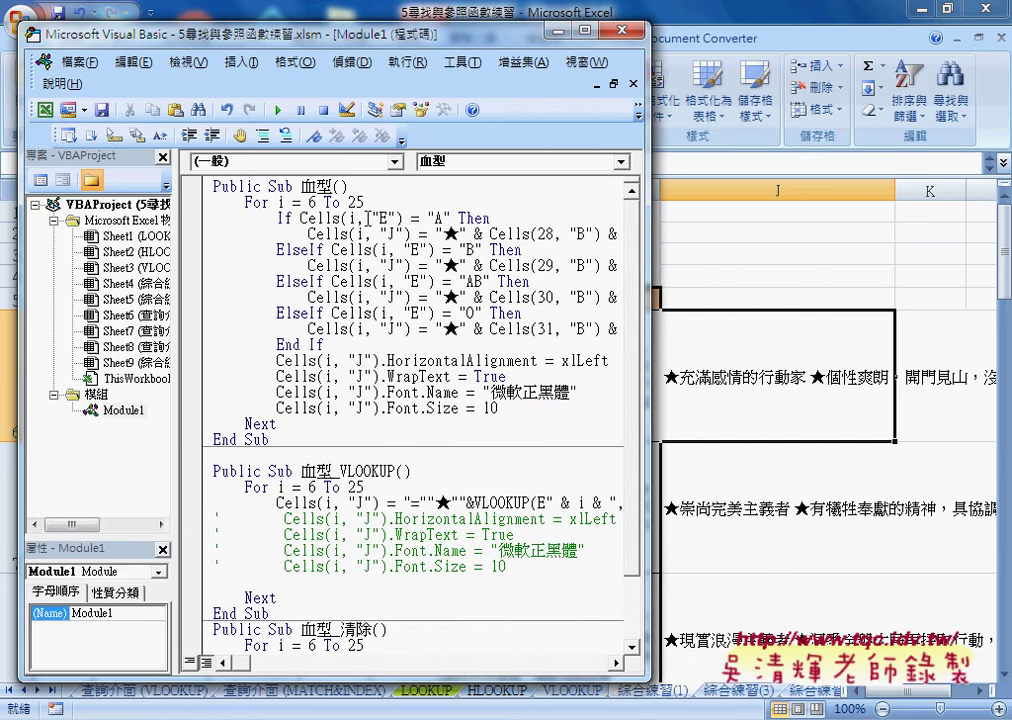
pyautogui.click(279, 110)
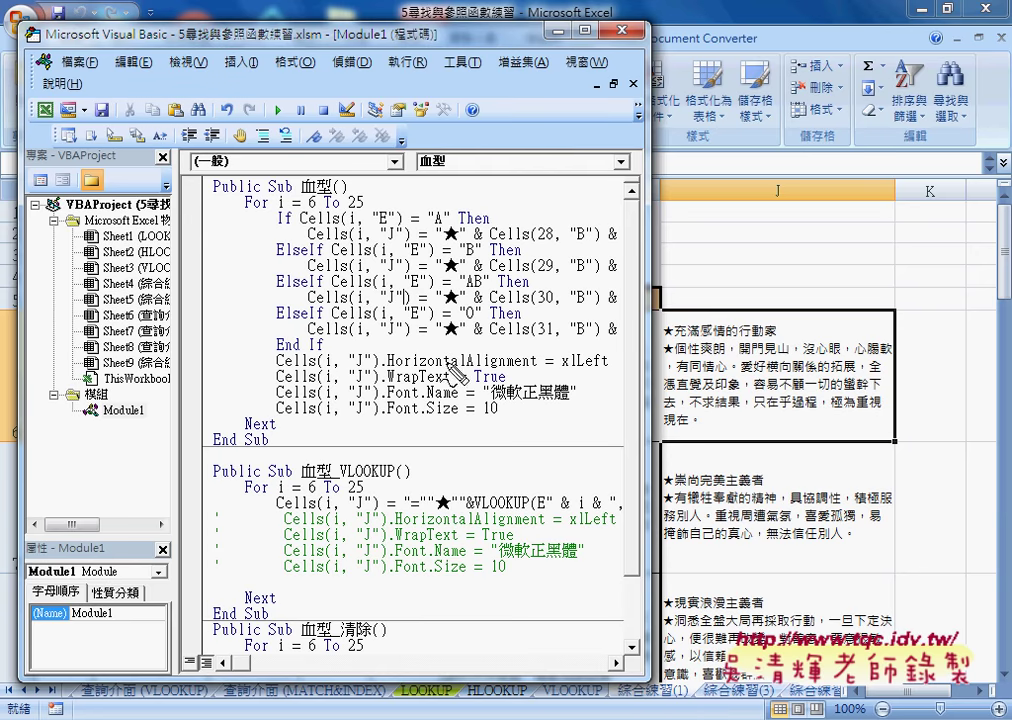
pyautogui.moveTo(358, 338)
pyautogui.mouseDown()
pyautogui.moveTo(478, 345)
pyautogui.moveTo(665, 330)
pyautogui.mouseUp()
pyautogui.moveTo(725, 290); pyautogui.dragTo(746, 460)
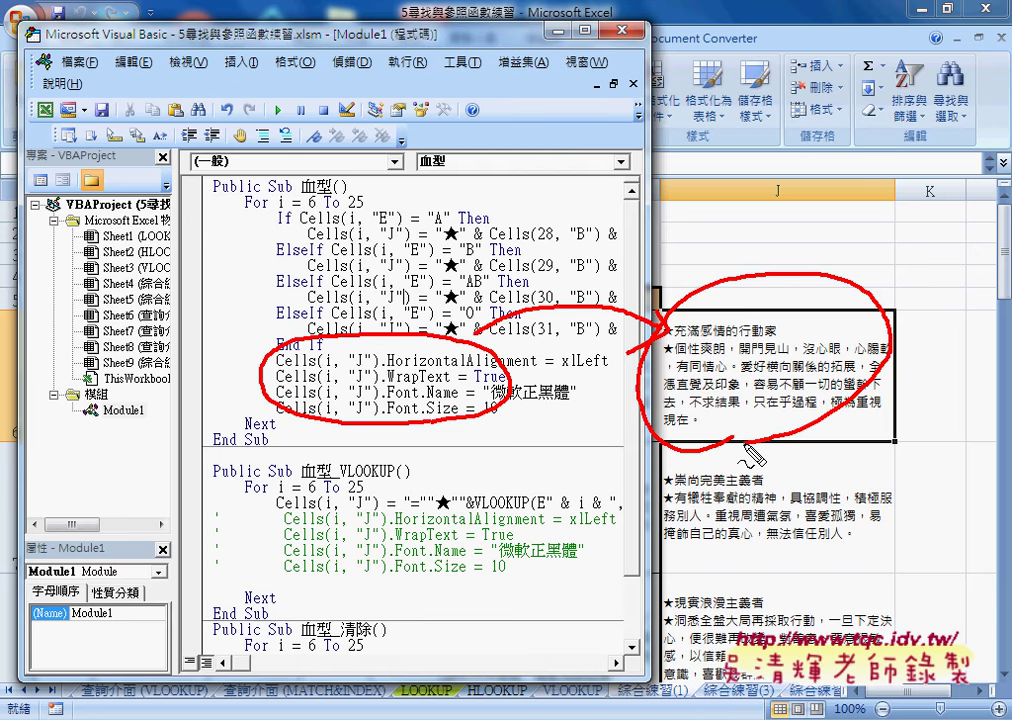
pyautogui.moveTo(280, 300); pyautogui.dragTo(455, 305)
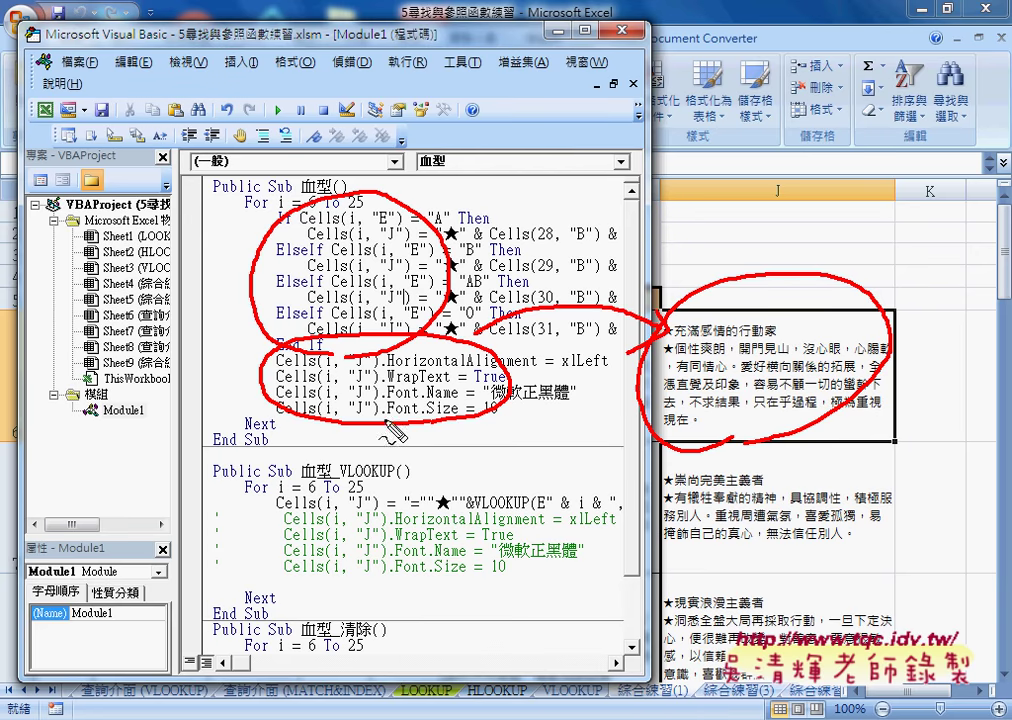
pyautogui.moveTo(360, 205)
pyautogui.mouseDown()
pyautogui.moveTo(690, 295)
pyautogui.moveTo(668, 288)
pyautogui.mouseUp()
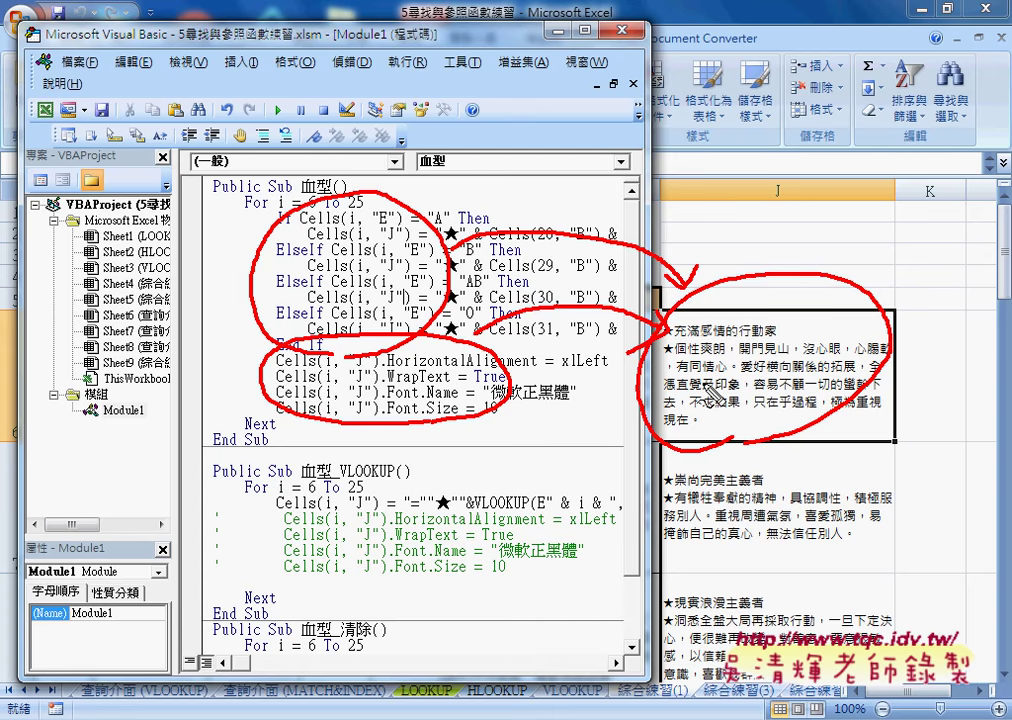
pyautogui.press('Escape')
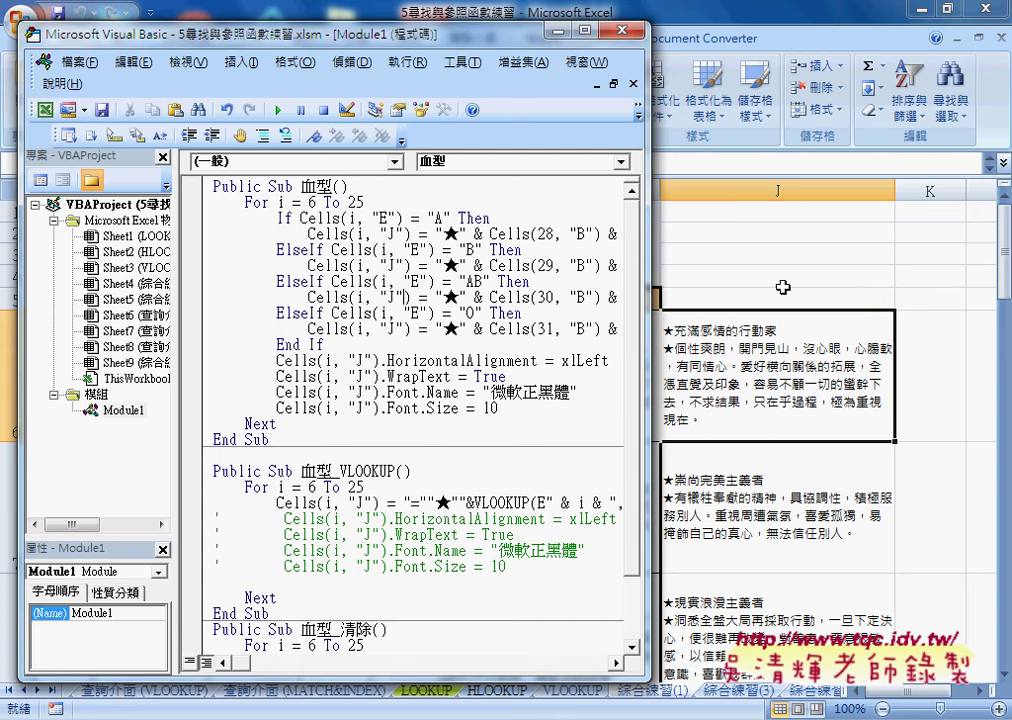
pyautogui.click(763, 188)
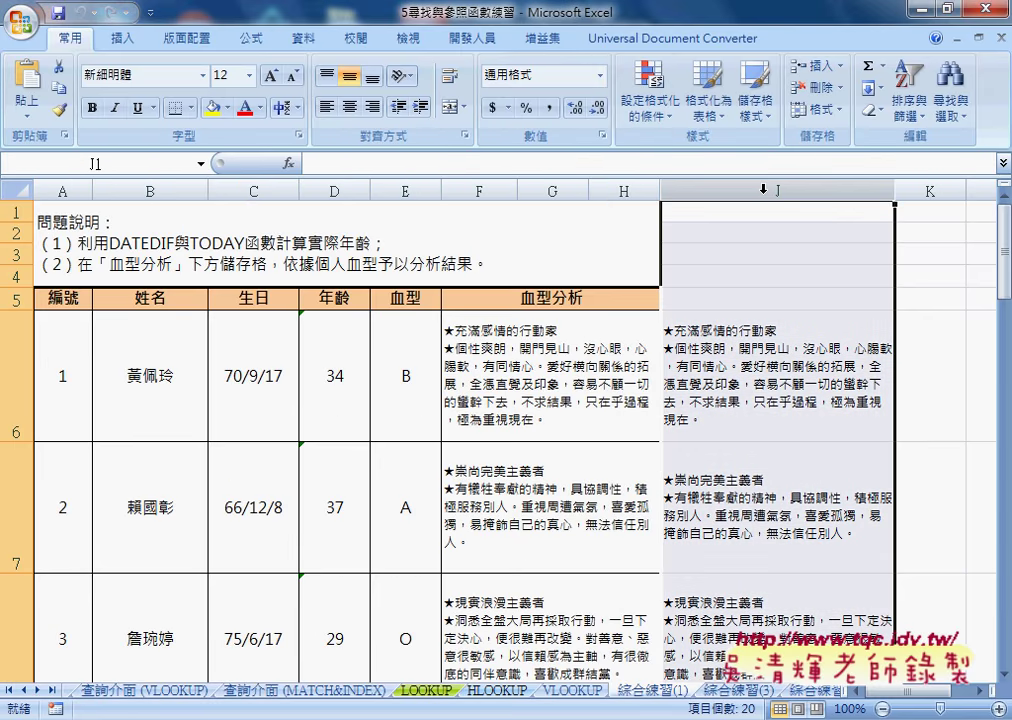
# Step: Apply Clear Formats to column J, then select J6 with the first description
pyautogui.click(872, 109)
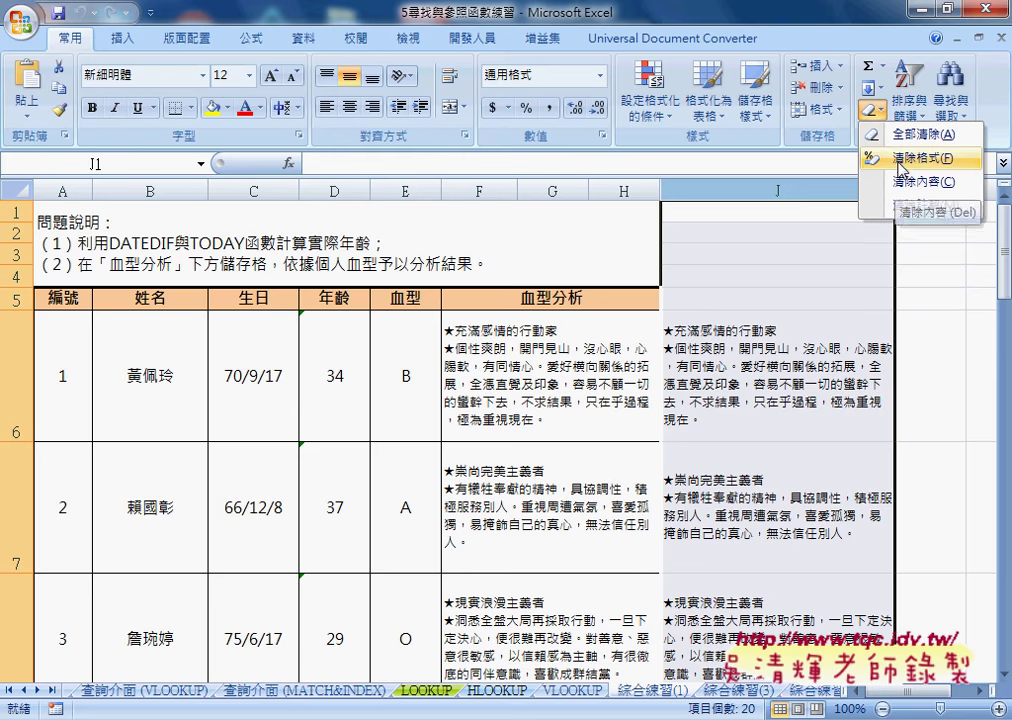
pyautogui.click(897, 158)
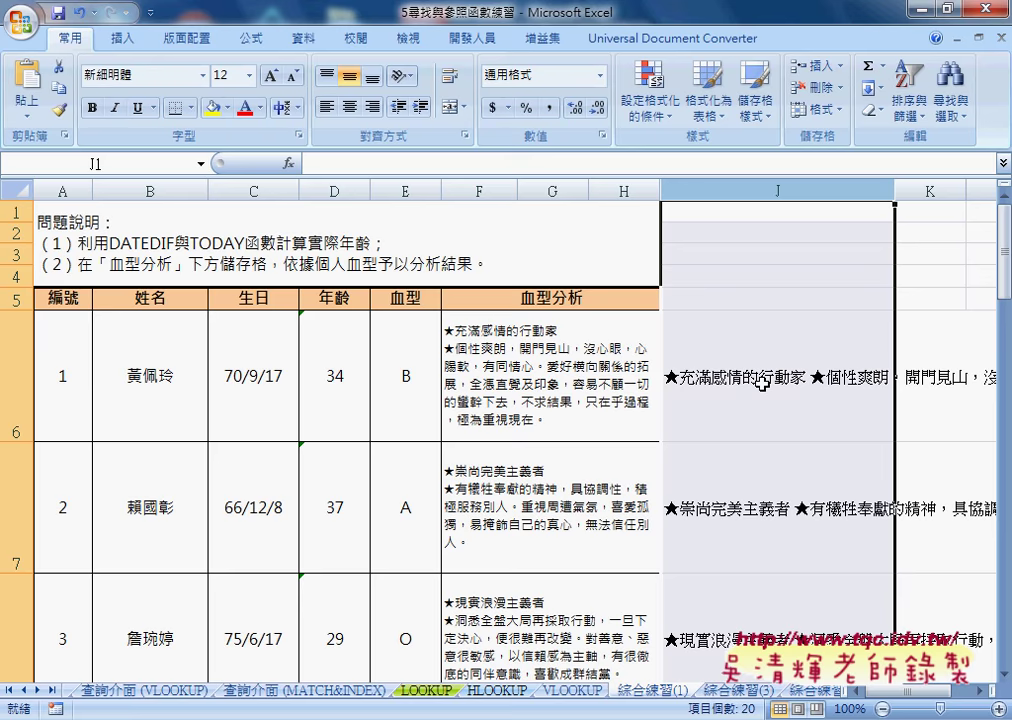
pyautogui.click(761, 380)
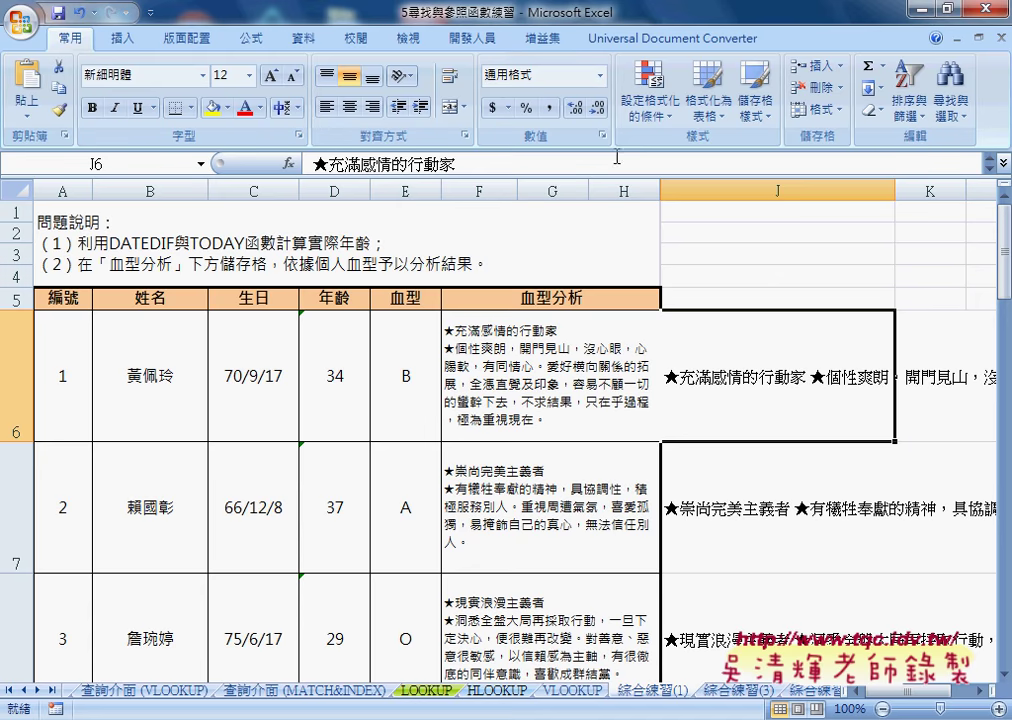
pyautogui.scroll(-7, 375, 43)
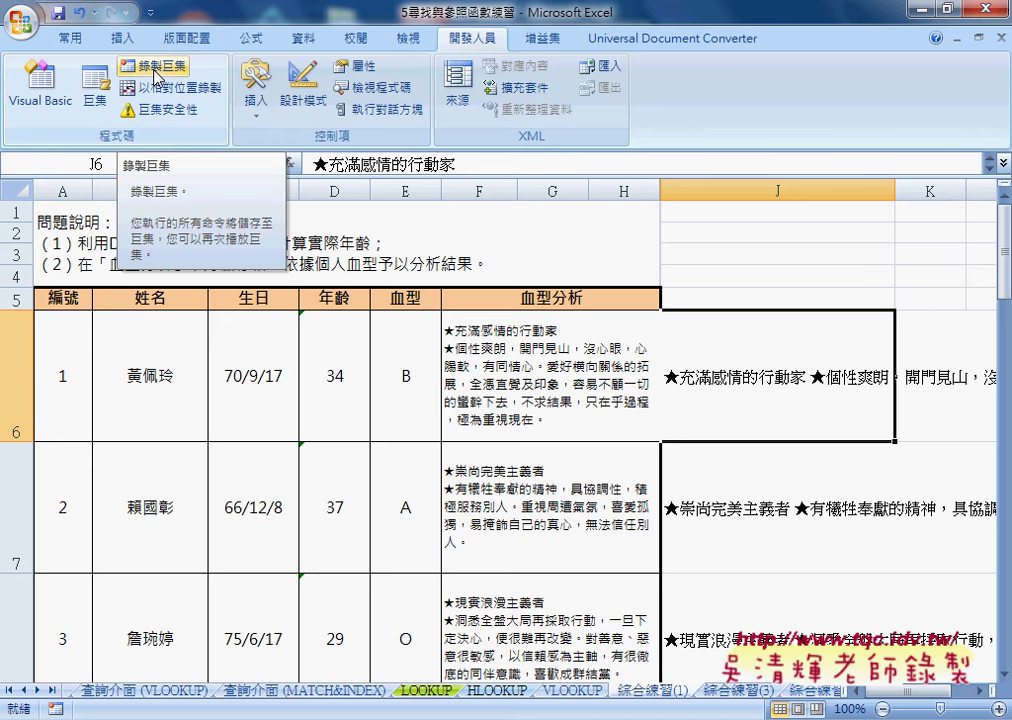
# Step: Start recording Macro3 and give J6 wrap text with left horizontal alignment
pyautogui.click(155, 67)
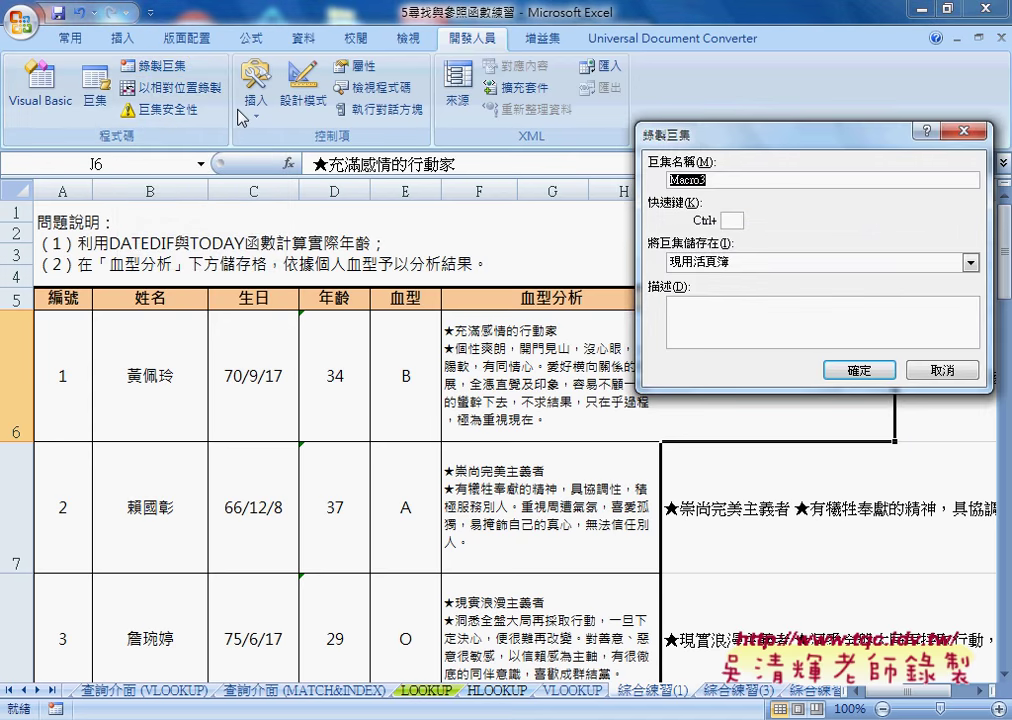
pyautogui.click(872, 372)
pyautogui.rightClick(708, 355)
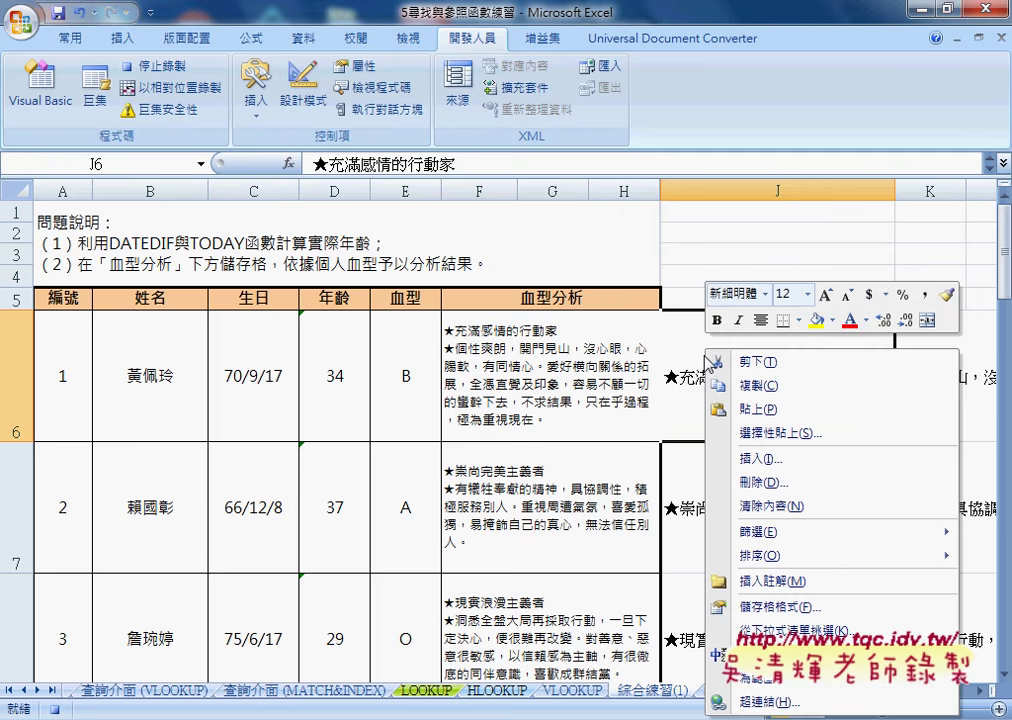
pyautogui.click(737, 605)
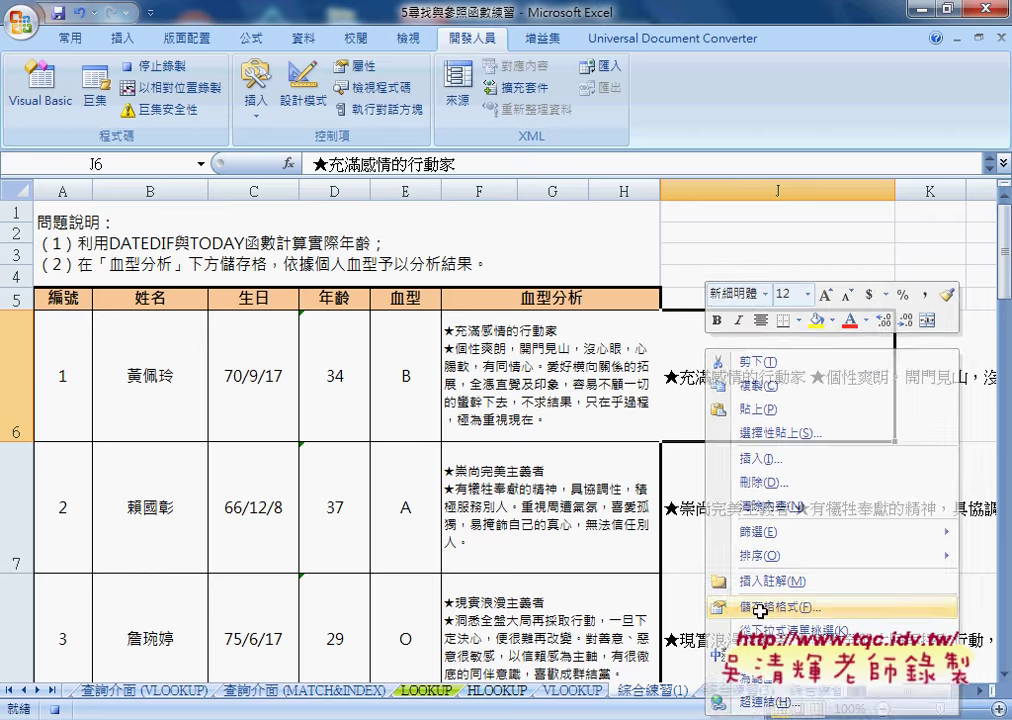
pyautogui.click(510, 494)
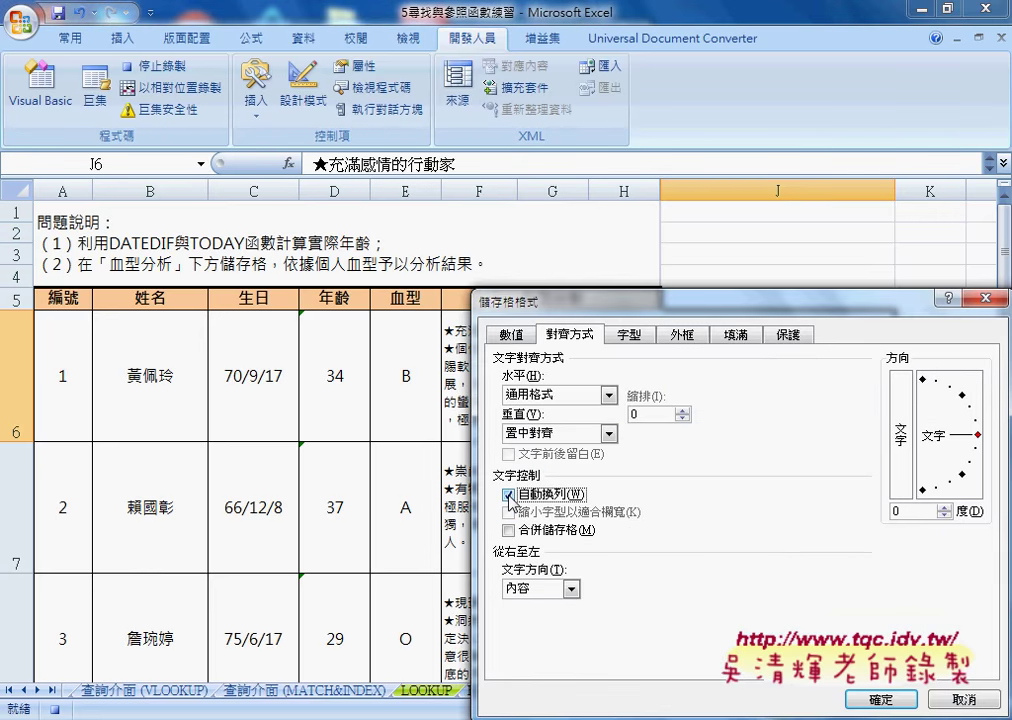
pyautogui.click(609, 395)
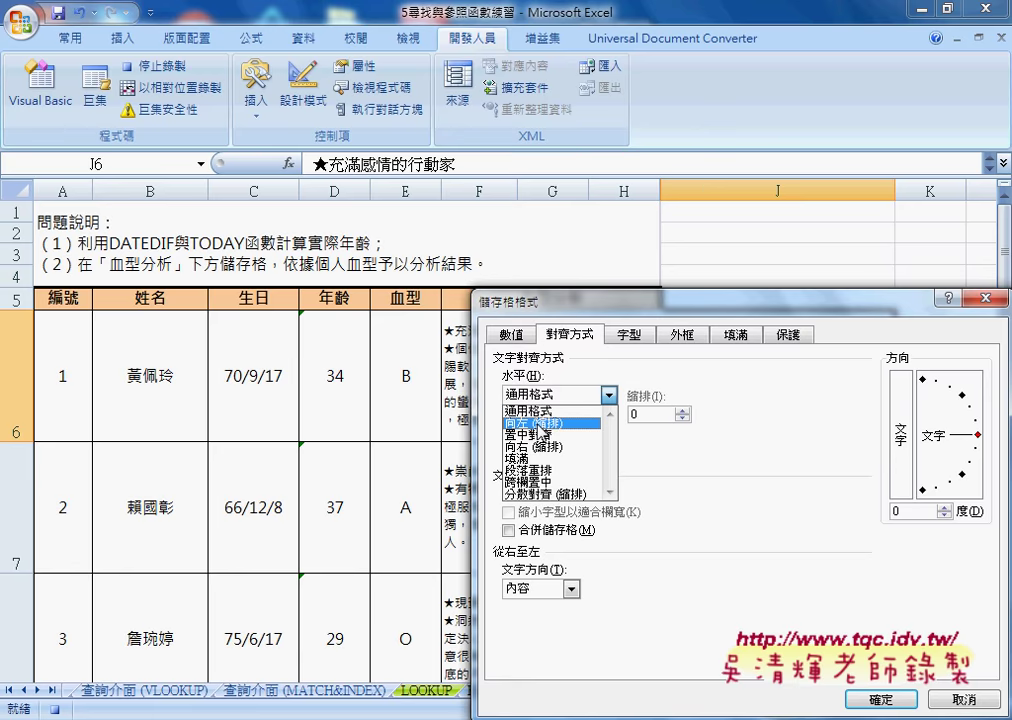
pyautogui.click(541, 424)
pyautogui.moveTo(583, 302); pyautogui.dragTo(355, 166)
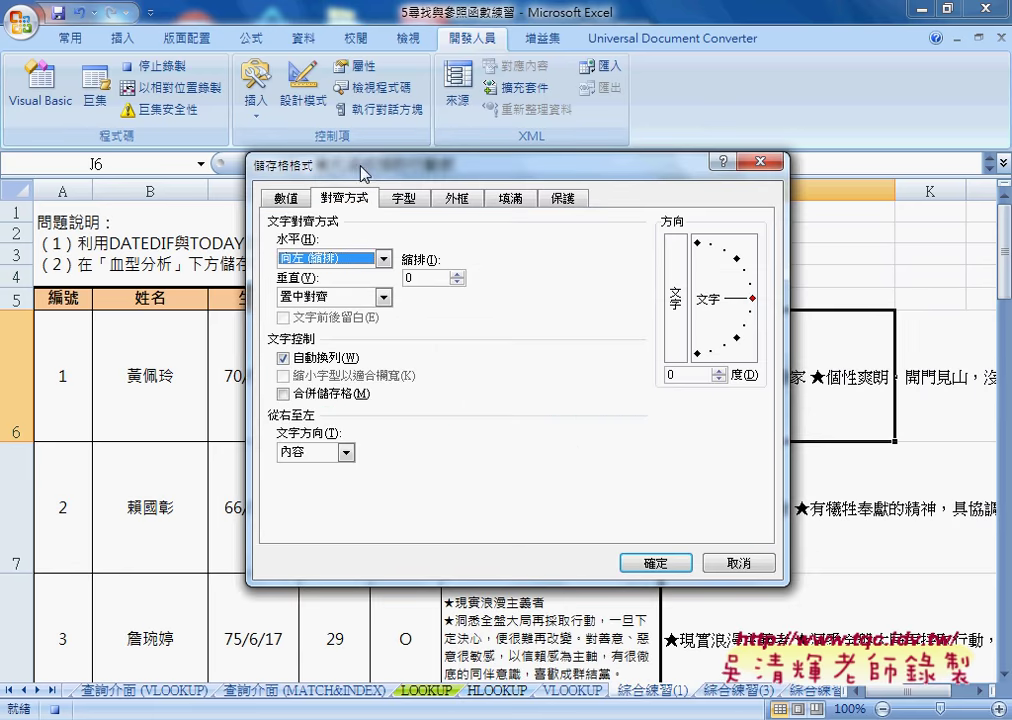
pyautogui.click(657, 565)
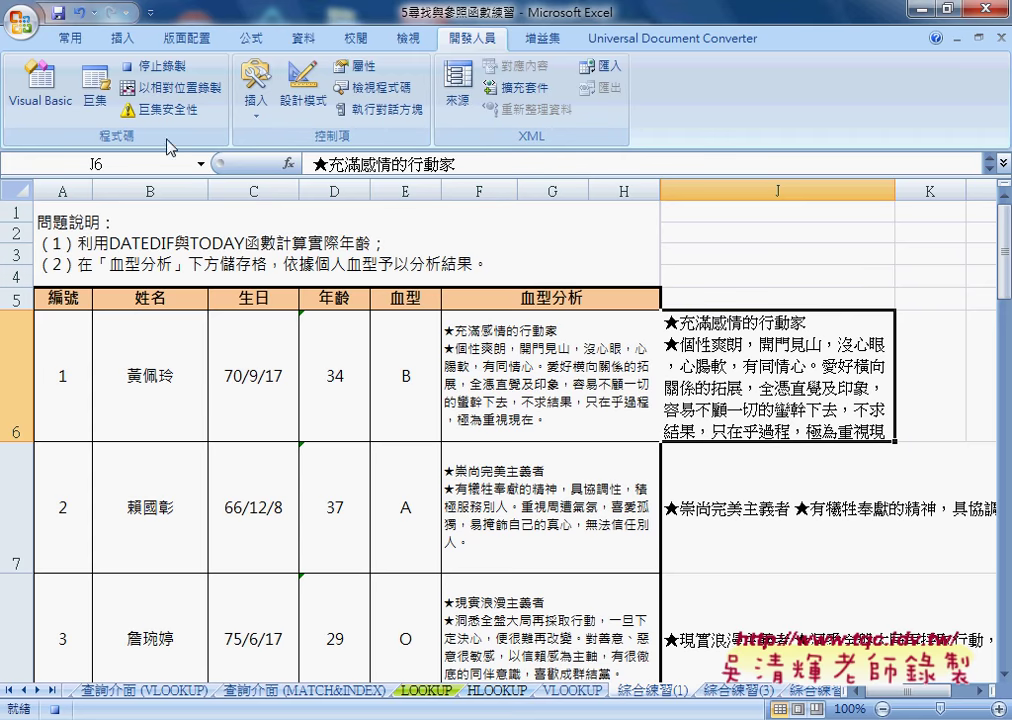
# Step: Set J6's font to 微軟正黑體 at size 10
pyautogui.click(68, 39)
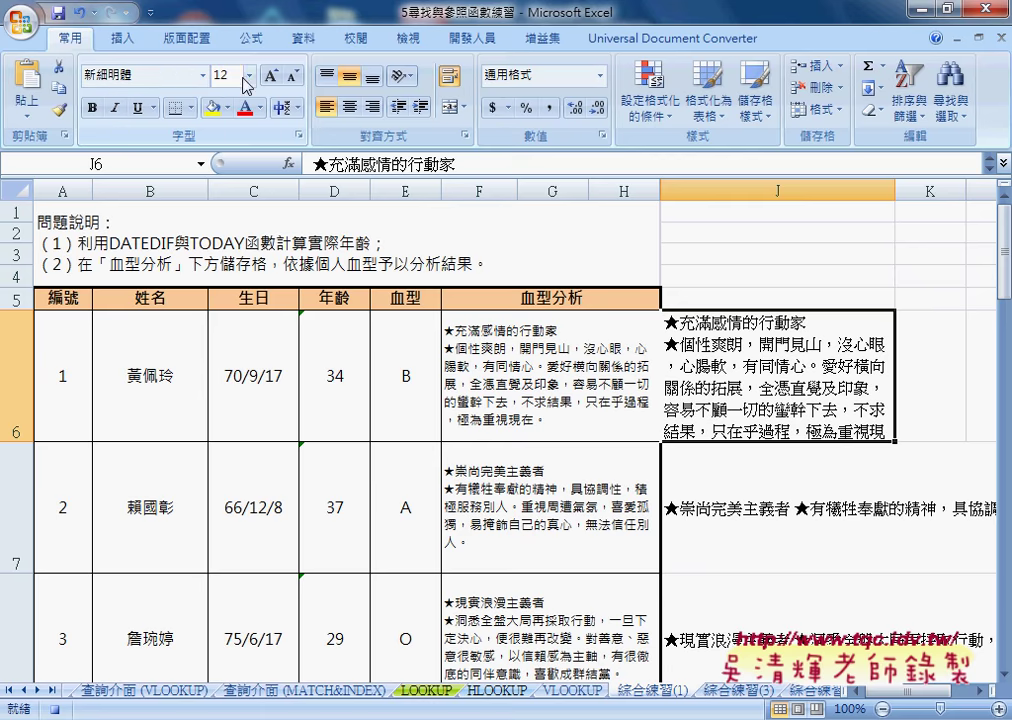
pyautogui.click(249, 75)
pyautogui.click(231, 160)
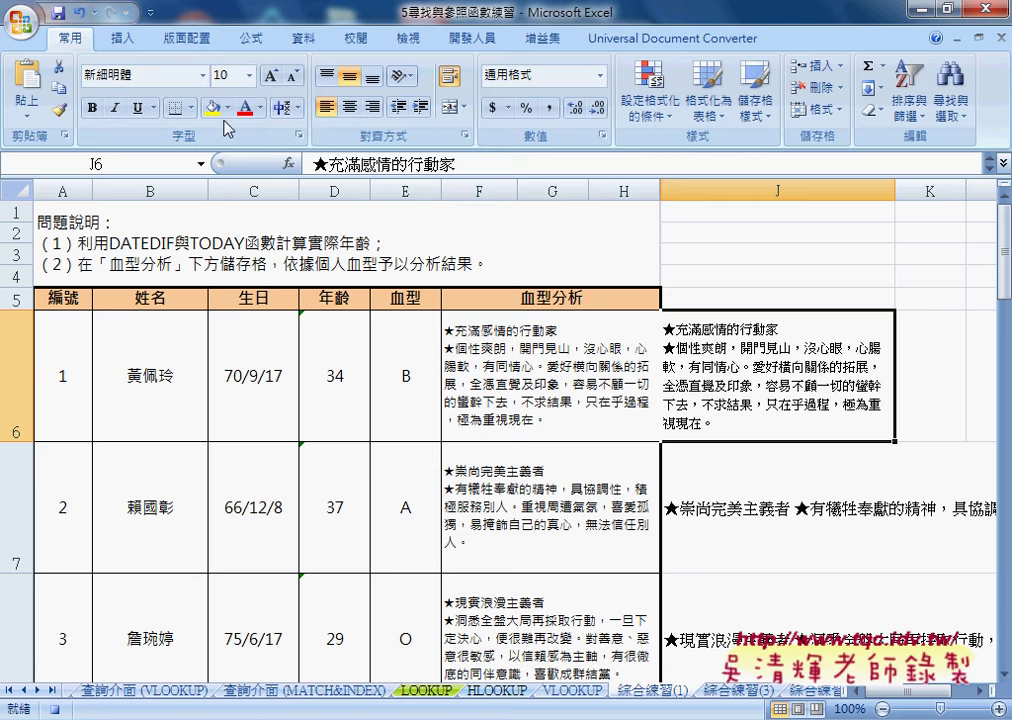
pyautogui.click(203, 75)
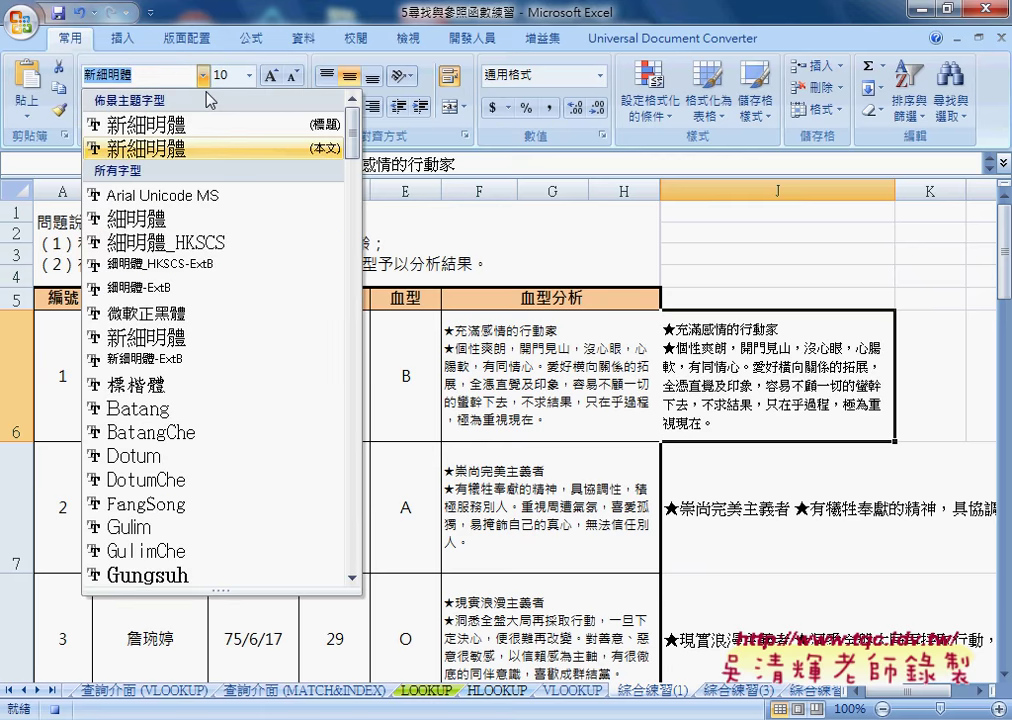
pyautogui.click(200, 318)
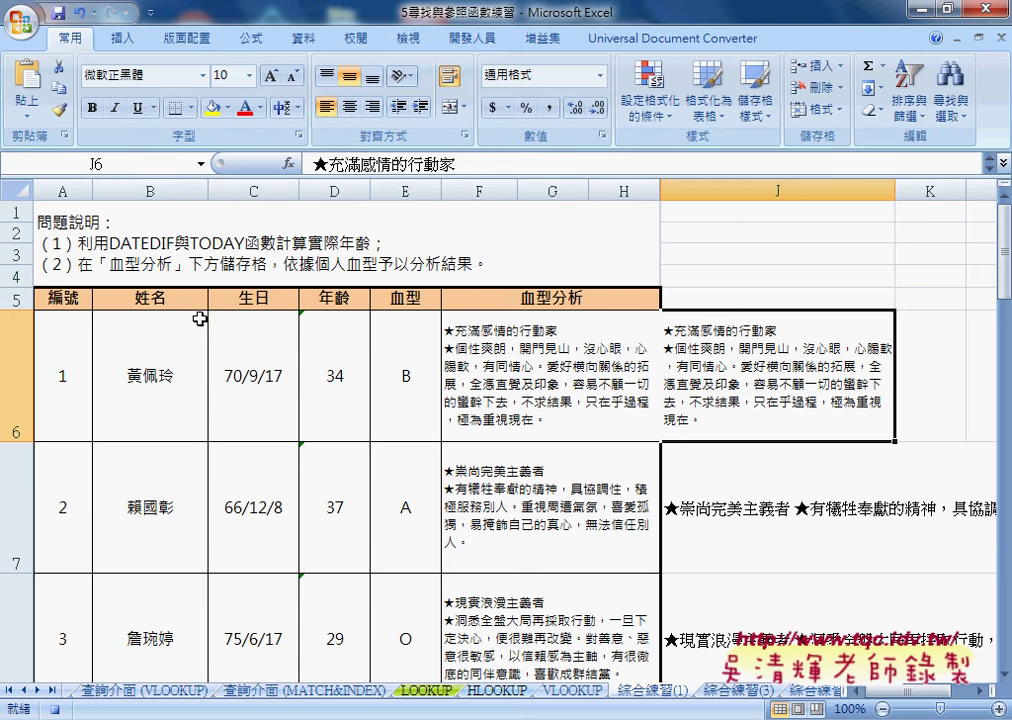
# Step: Stop recording and open Macro3 for editing from the Macros list
pyautogui.click(467, 45)
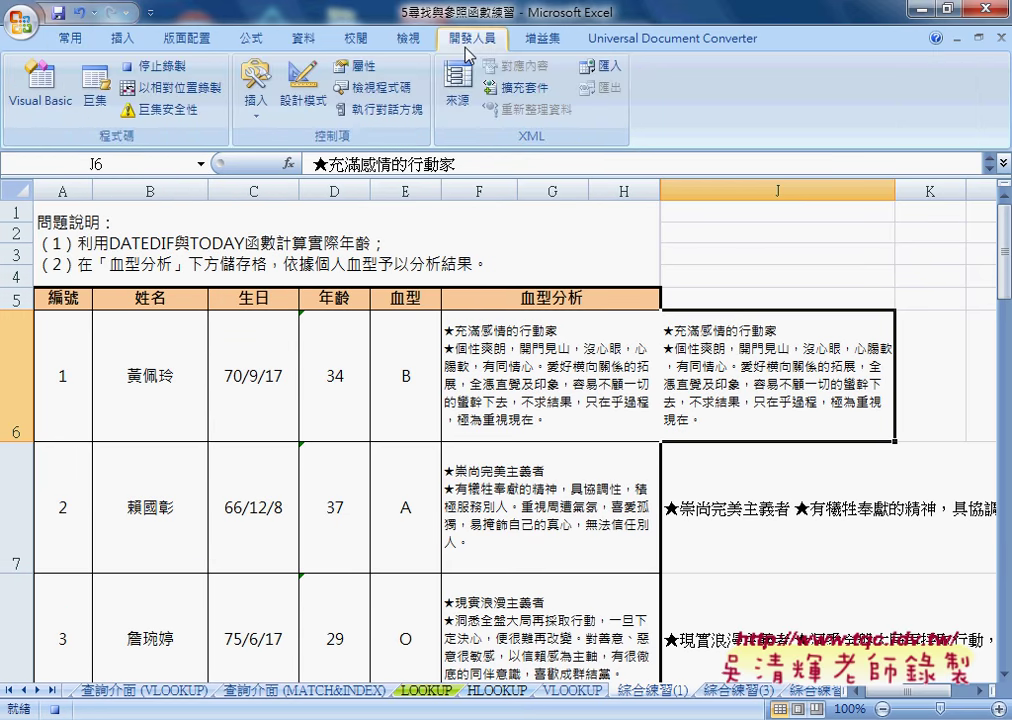
pyautogui.click(158, 67)
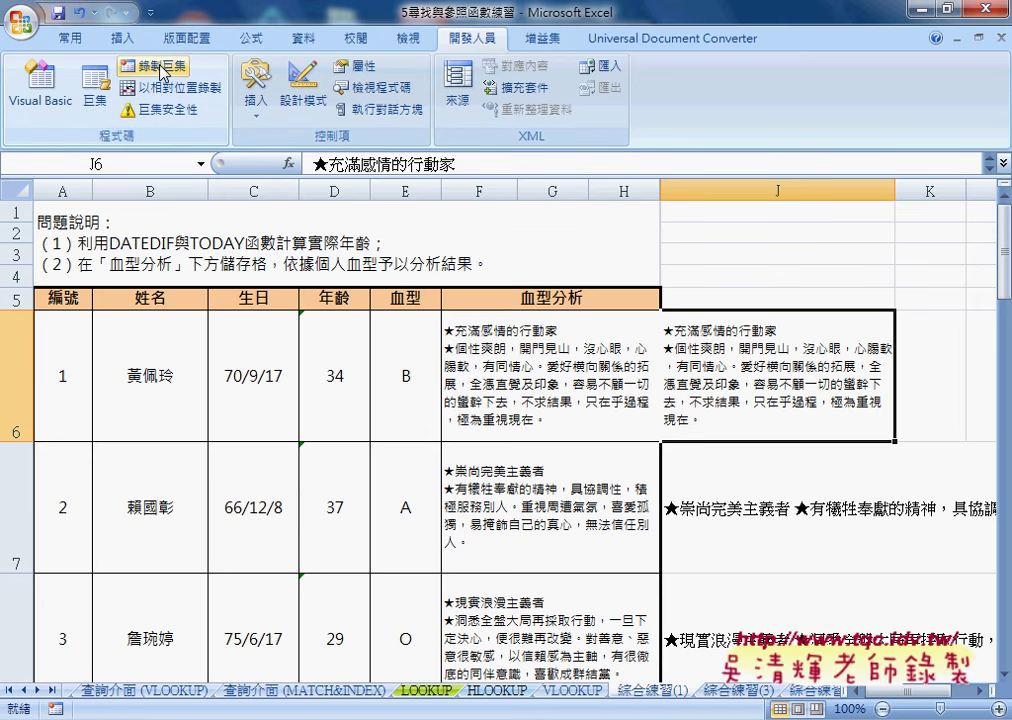
pyautogui.click(99, 102)
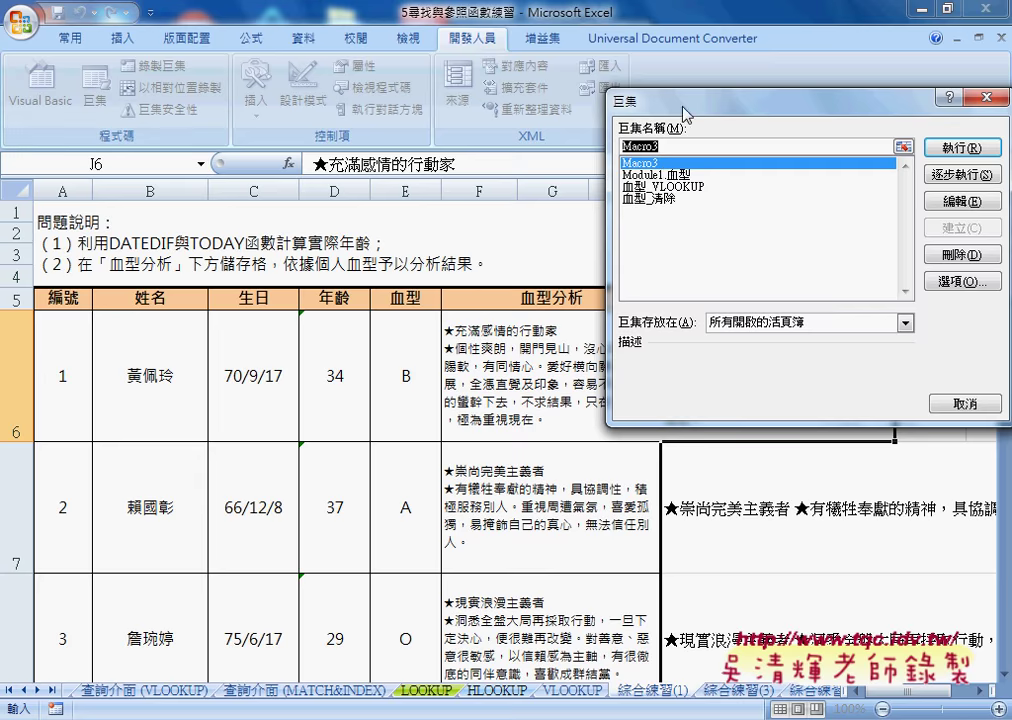
pyautogui.moveTo(640, 108); pyautogui.dragTo(212, 105)
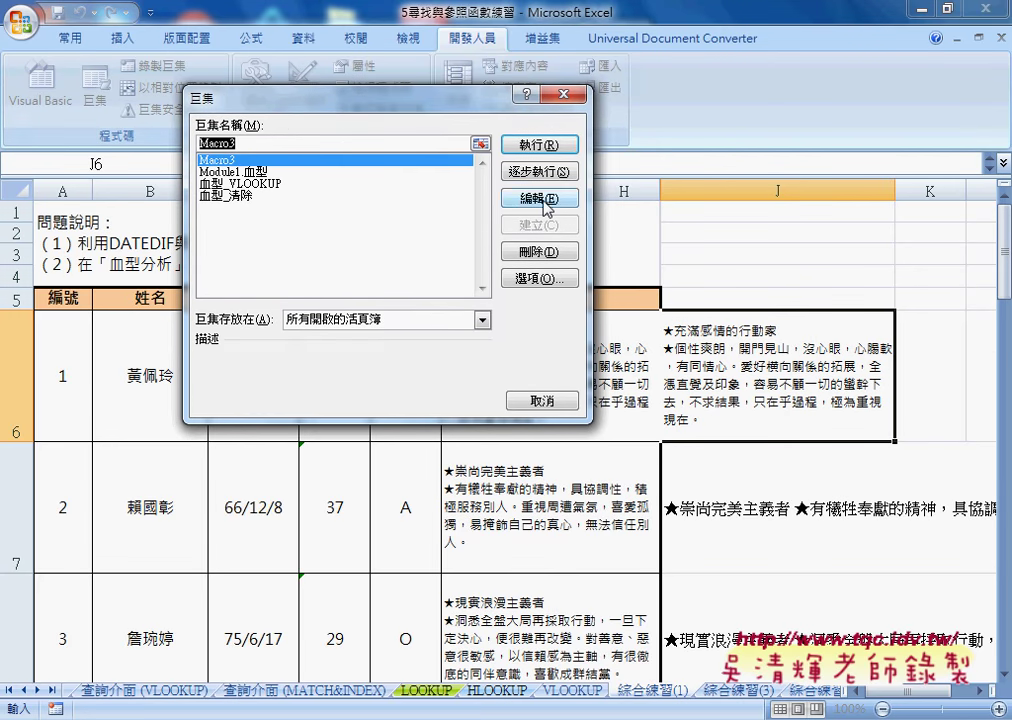
pyautogui.click(546, 200)
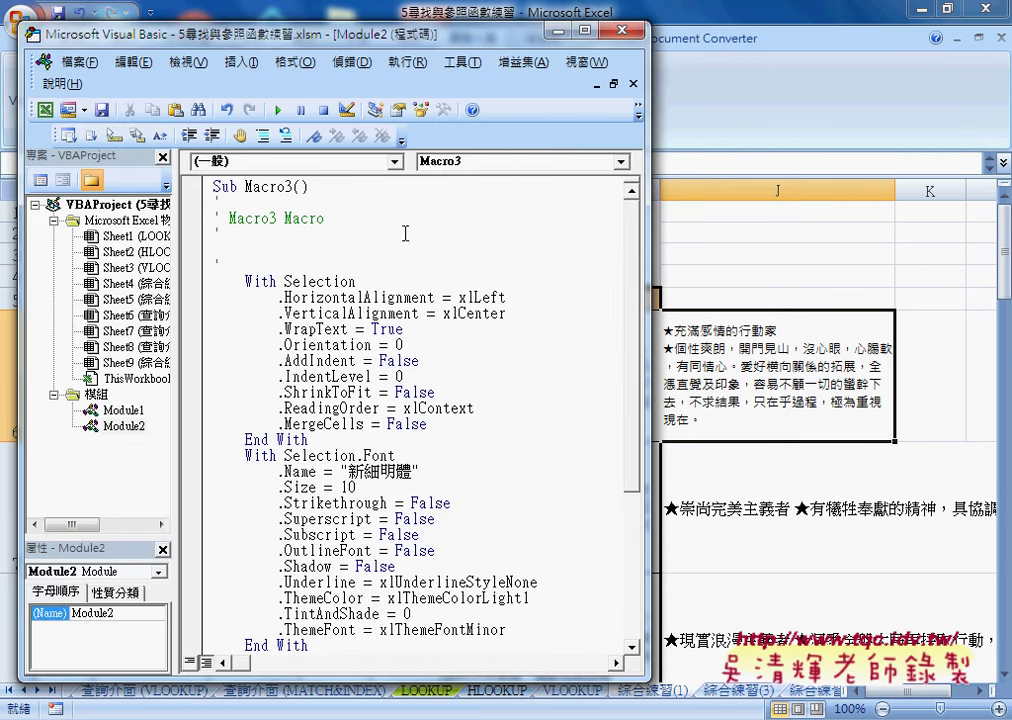
# Step: Widen the Project Explorer and maximize the VBA editor
pyautogui.moveTo(174, 252); pyautogui.dragTo(269, 254)
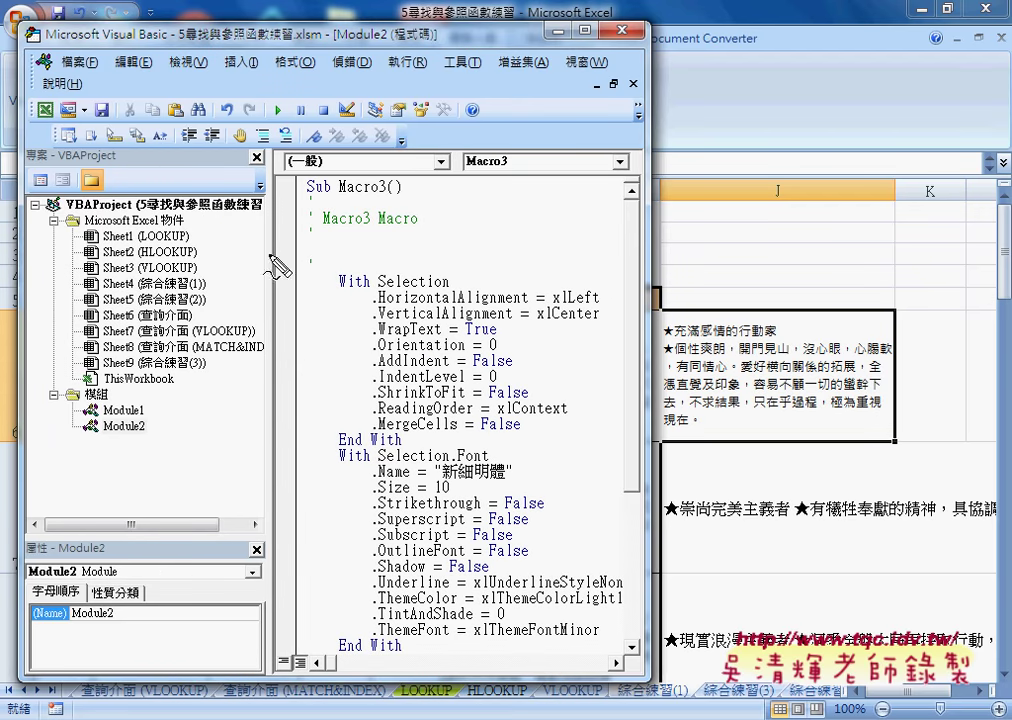
pyautogui.moveTo(140, 418)
pyautogui.mouseDown()
pyautogui.moveTo(143, 437)
pyautogui.moveTo(300, 198)
pyautogui.moveTo(400, 197)
pyautogui.mouseUp()
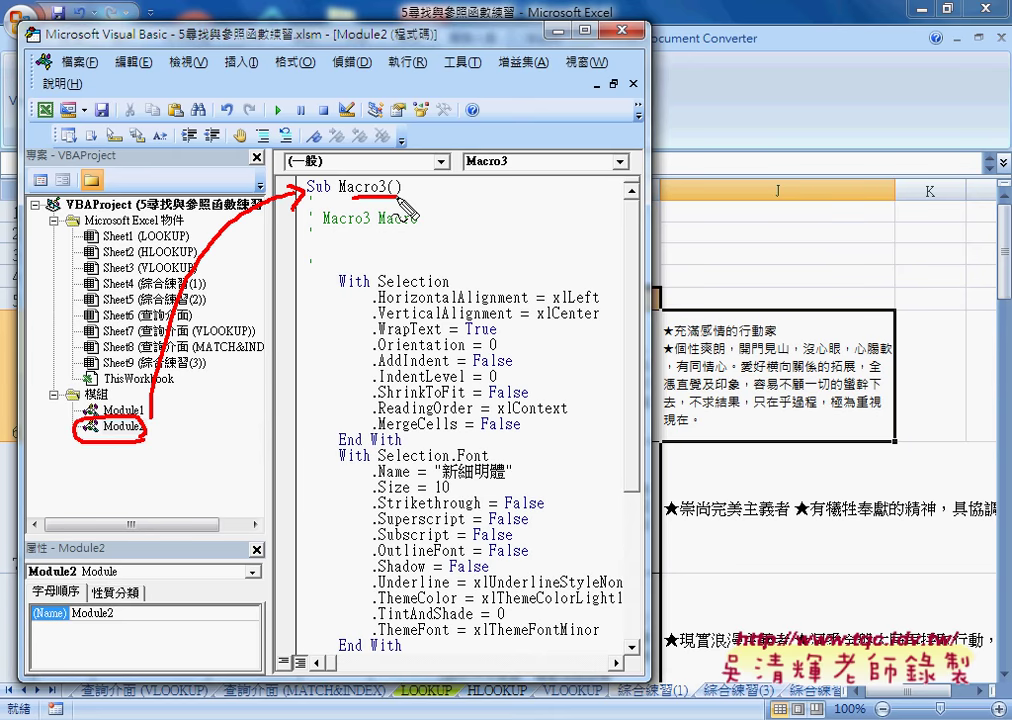
pyautogui.press('Escape')
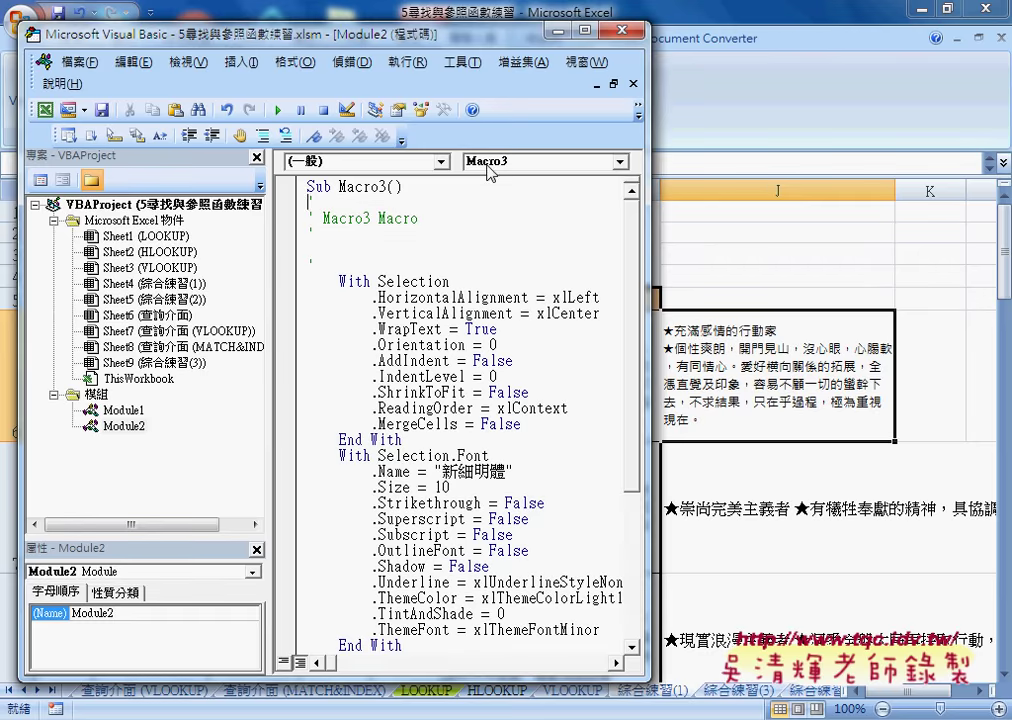
pyautogui.doubleClick(495, 30)
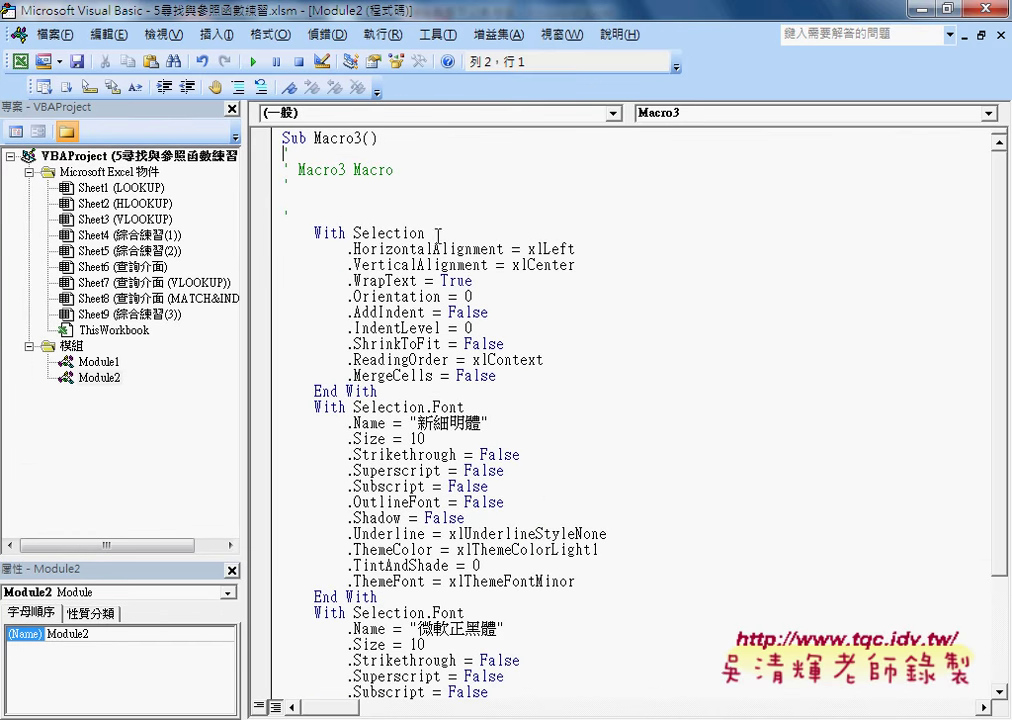
# Step: Review Macro3's With Selection … End With block and its property lines
pyautogui.moveTo(353, 232); pyautogui.dragTo(430, 232)
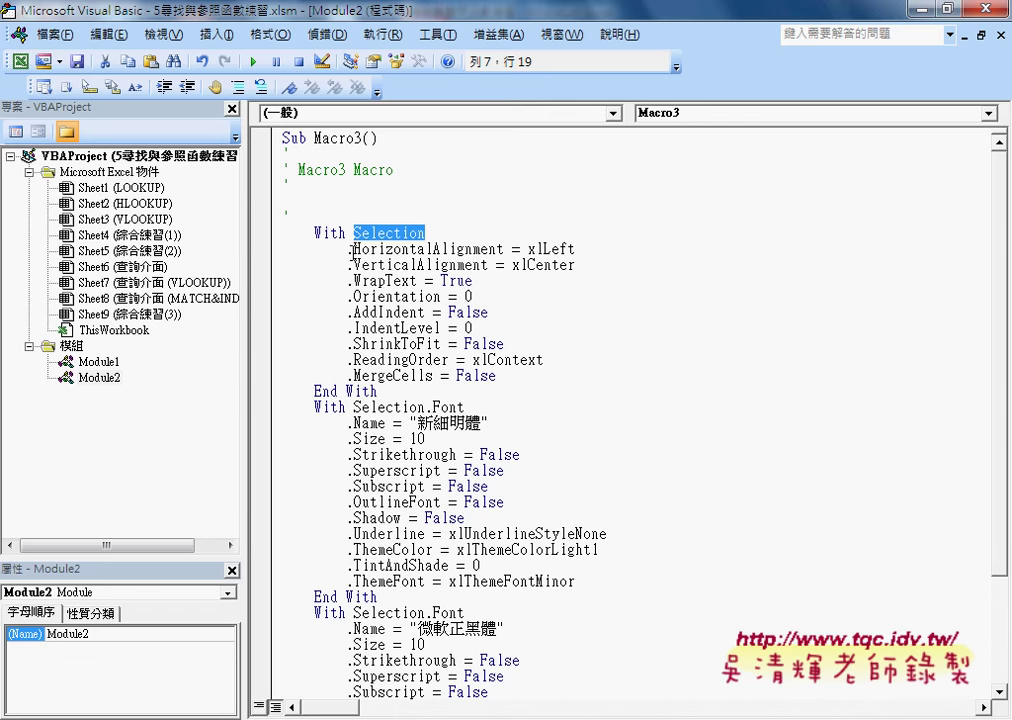
pyautogui.moveTo(426, 232); pyautogui.dragTo(315, 232)
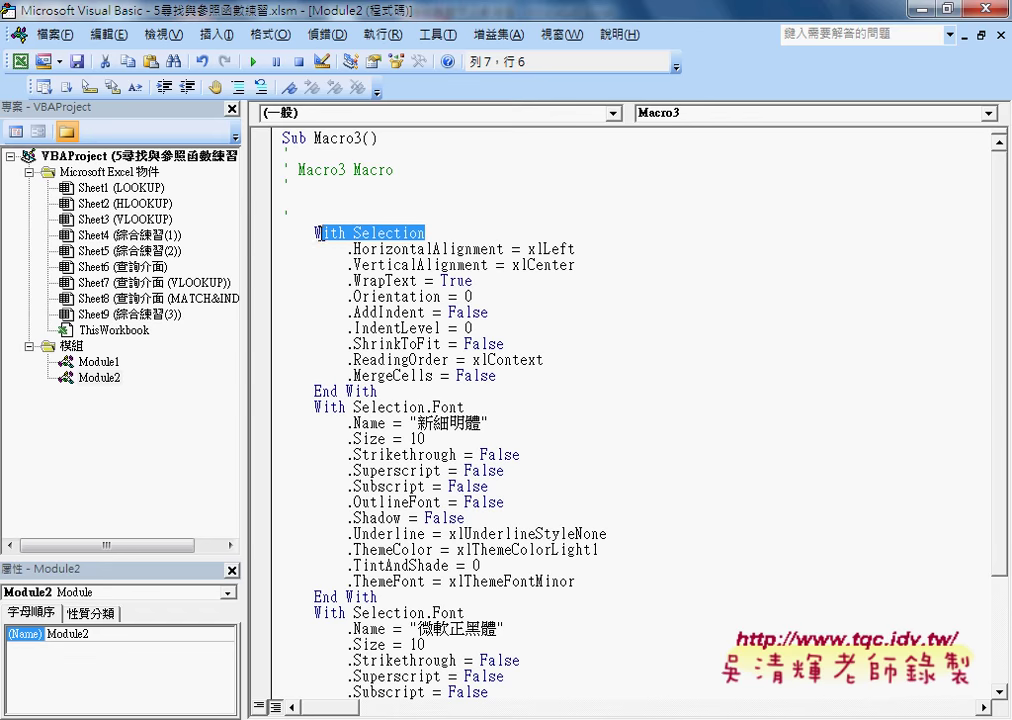
pyautogui.moveTo(378, 391); pyautogui.dragTo(315, 391)
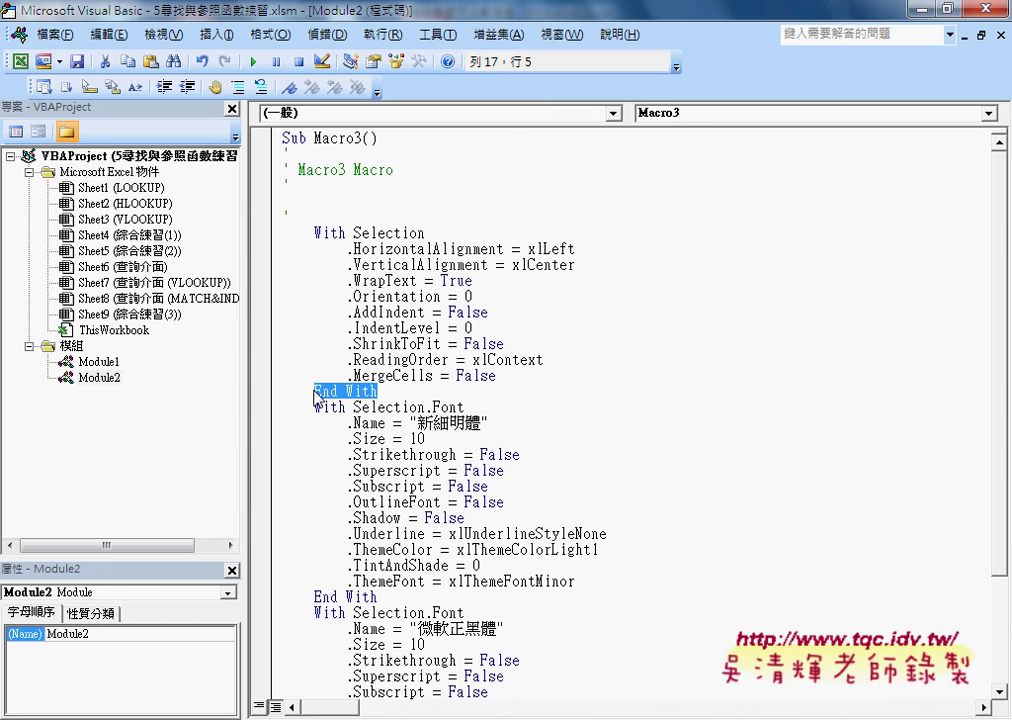
pyautogui.click(353, 249)
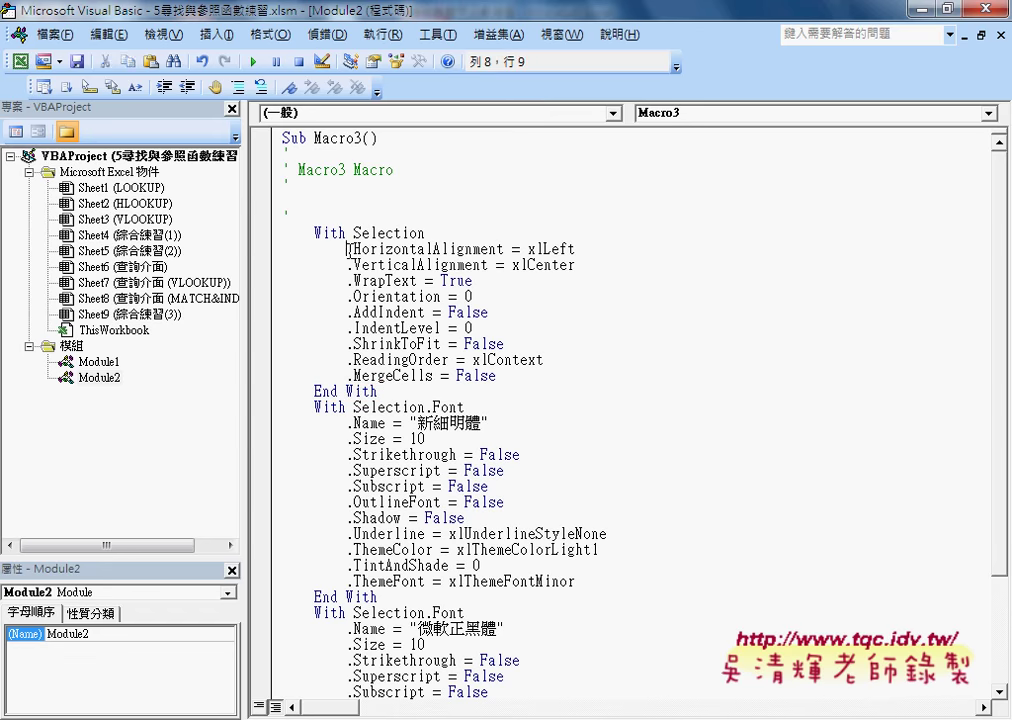
pyautogui.moveTo(353, 232); pyautogui.dragTo(413, 233)
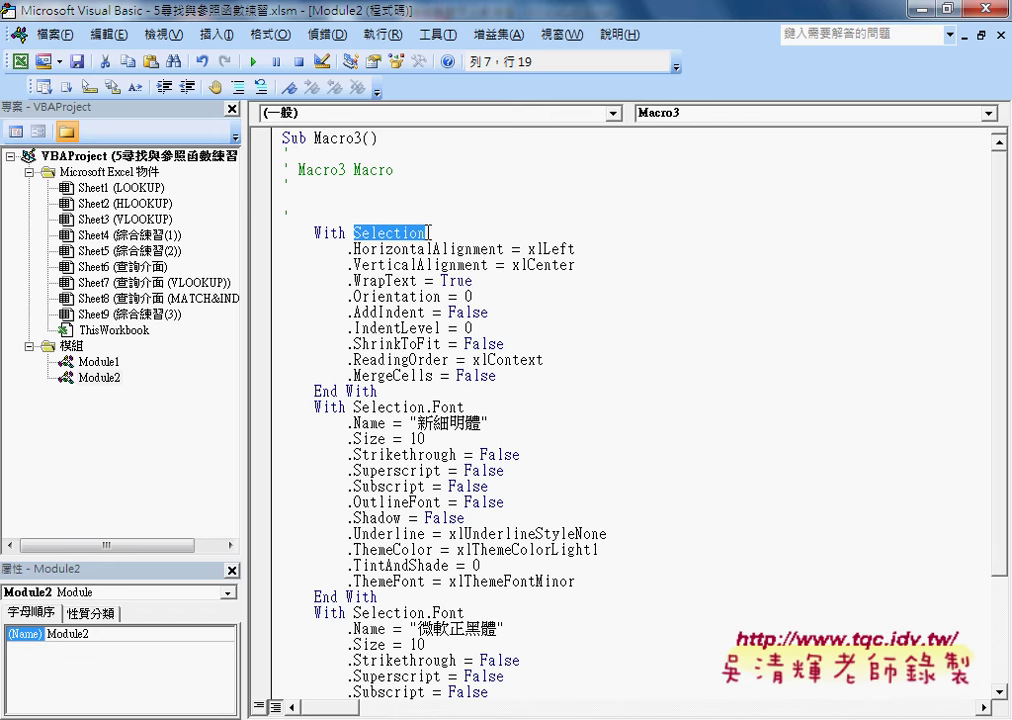
pyautogui.moveTo(346, 250)
pyautogui.mouseDown()
pyautogui.moveTo(317, 251)
pyautogui.moveTo(313, 265)
pyautogui.mouseUp()
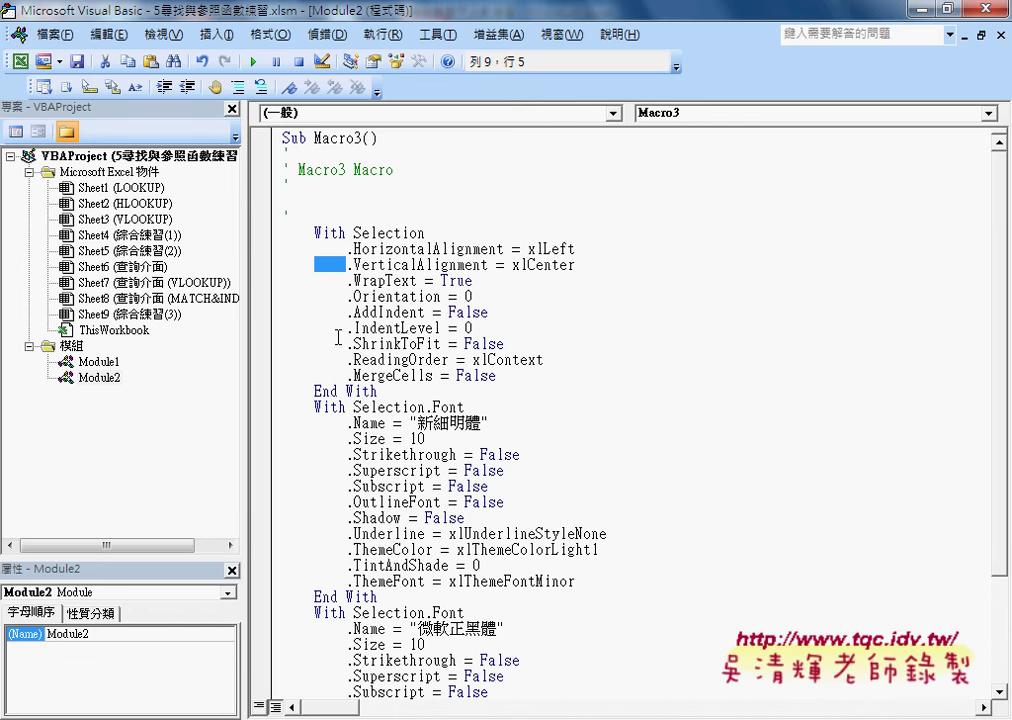
pyautogui.moveTo(440, 232); pyautogui.dragTo(314, 232)
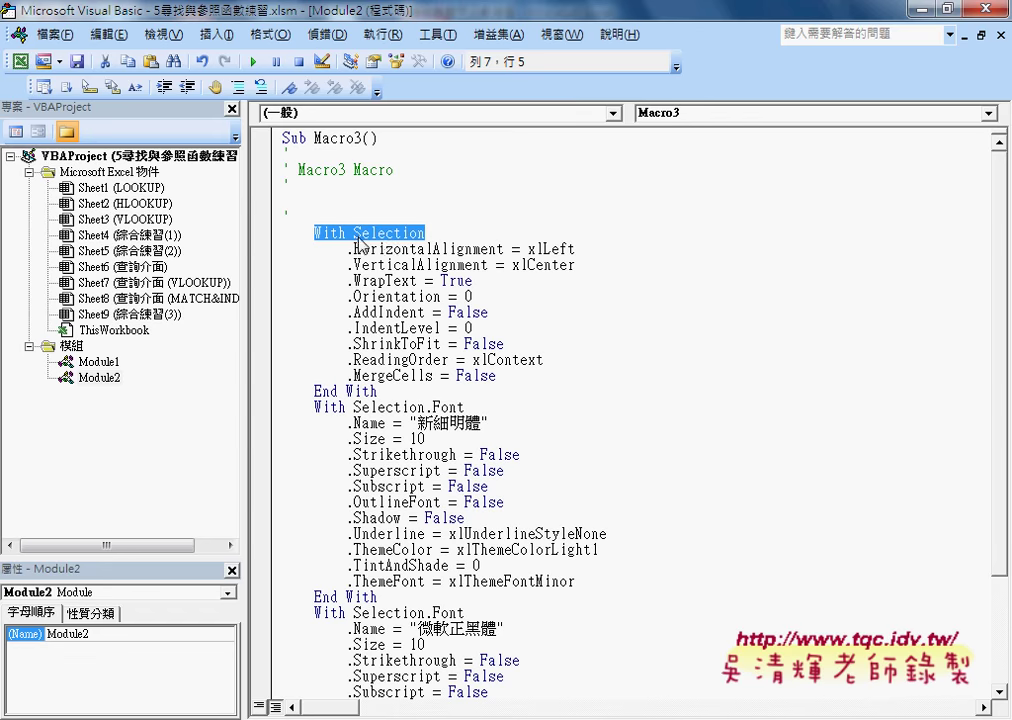
pyautogui.click(355, 238)
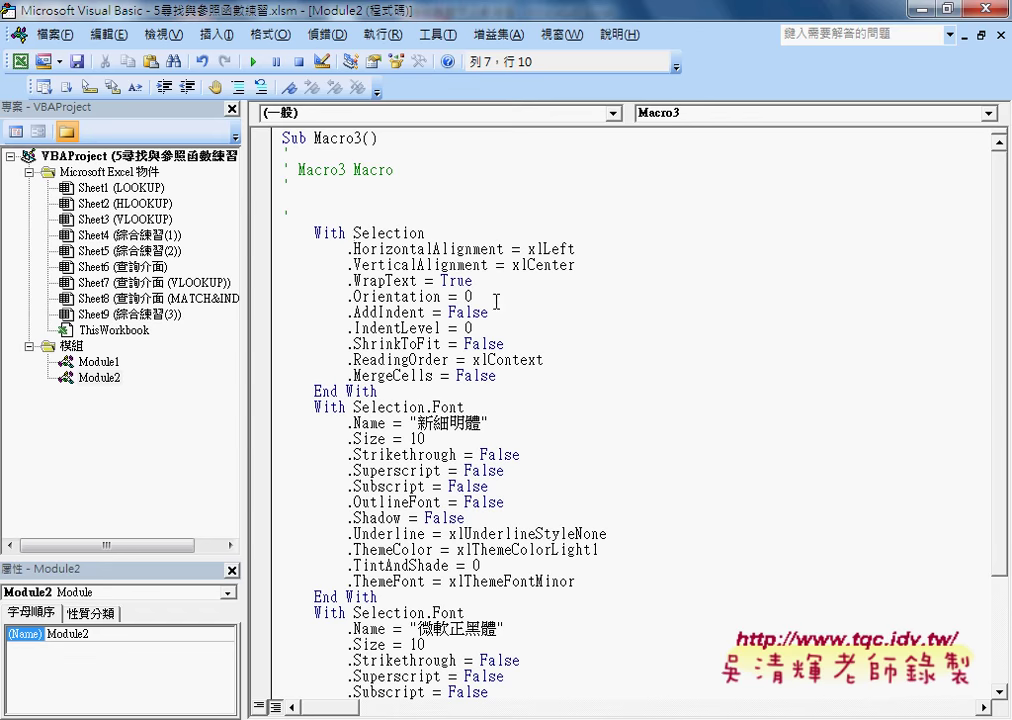
# Step: Mark HorizontalAlignment and select the VerticalAlignment = xlCenter line for removal
pyautogui.moveTo(314, 233); pyautogui.dragTo(434, 234)
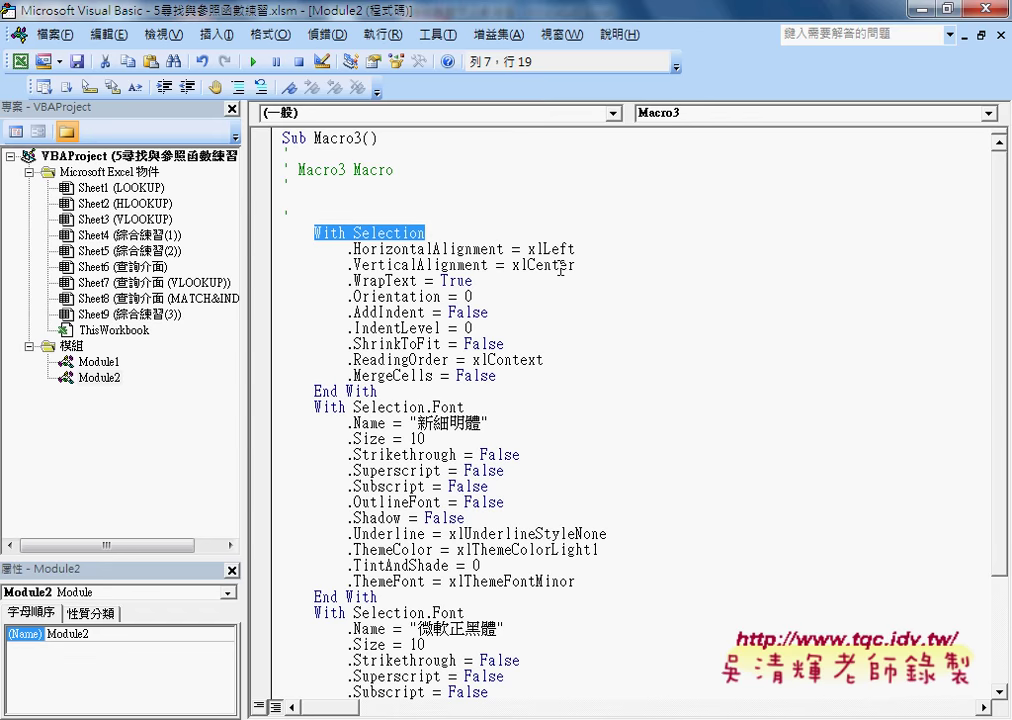
pyautogui.moveTo(576, 265); pyautogui.dragTo(291, 265)
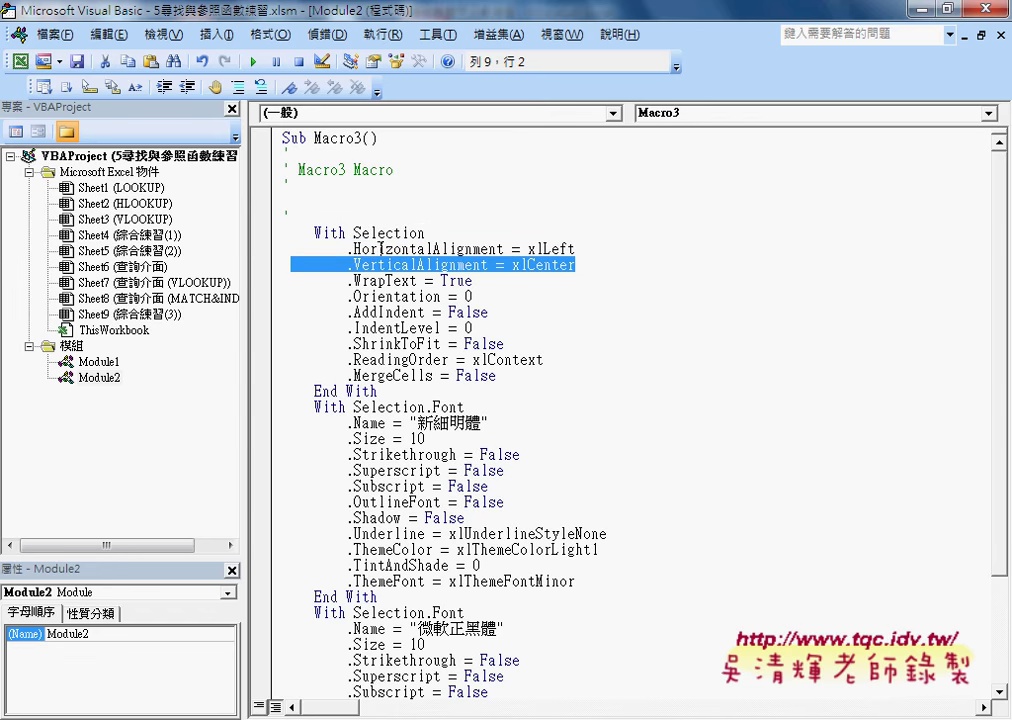
pyautogui.moveTo(348, 249); pyautogui.dragTo(506, 249)
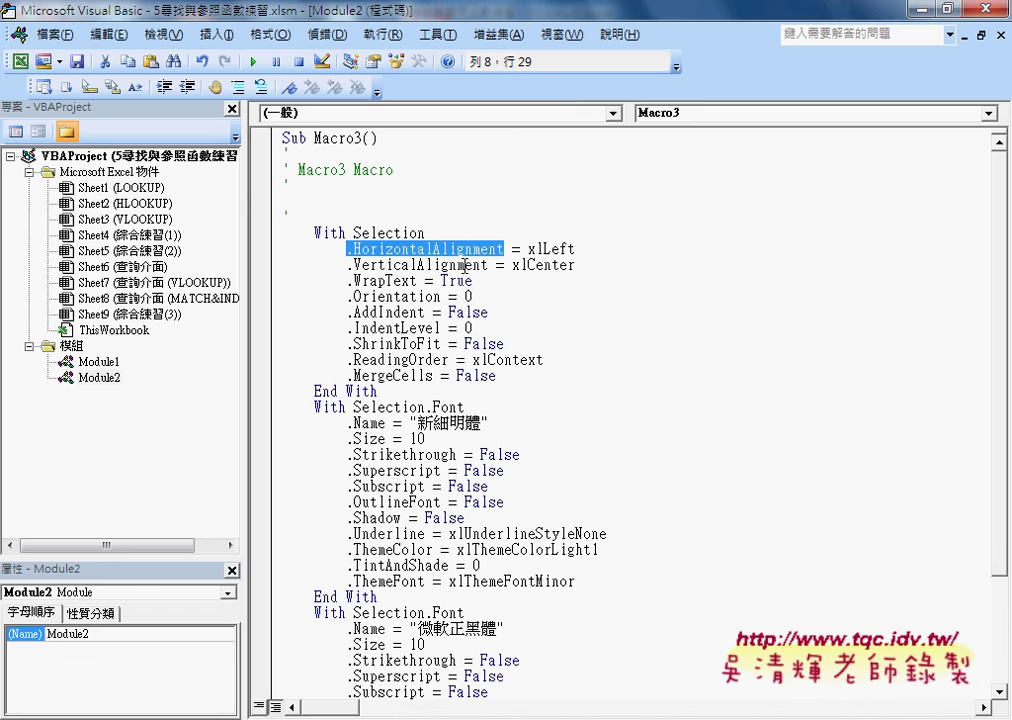
pyautogui.moveTo(590, 266); pyautogui.dragTo(285, 264)
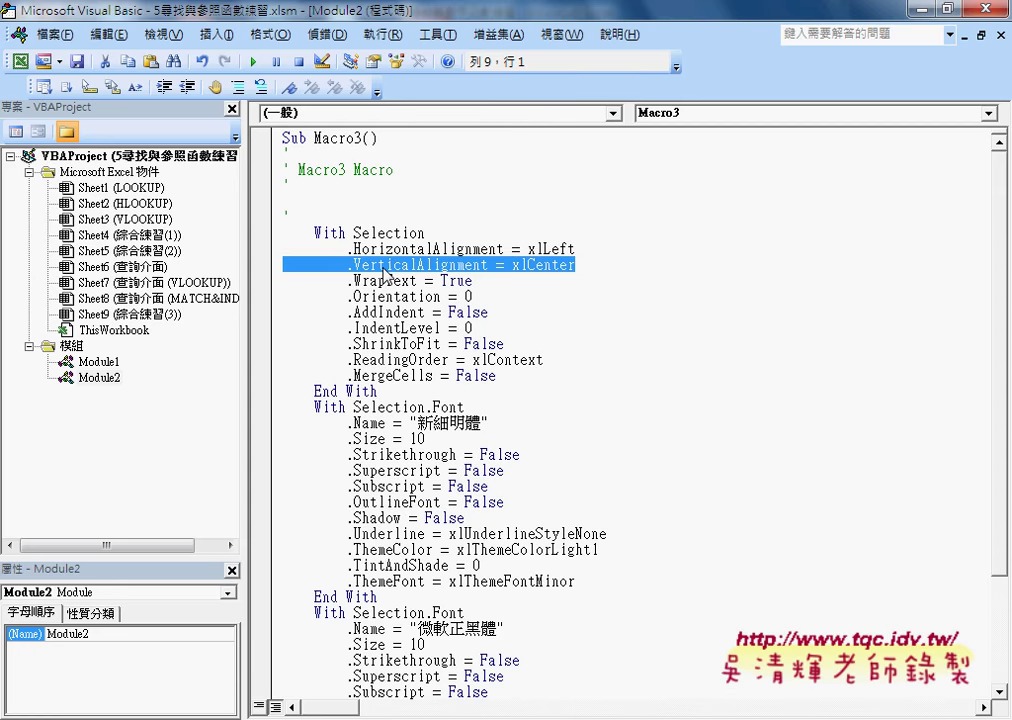
# Step: Delete the VerticalAlignment line and the Orientation through MergeCells lines from Macro3
pyautogui.press('Delete')
pyautogui.press('Delete')
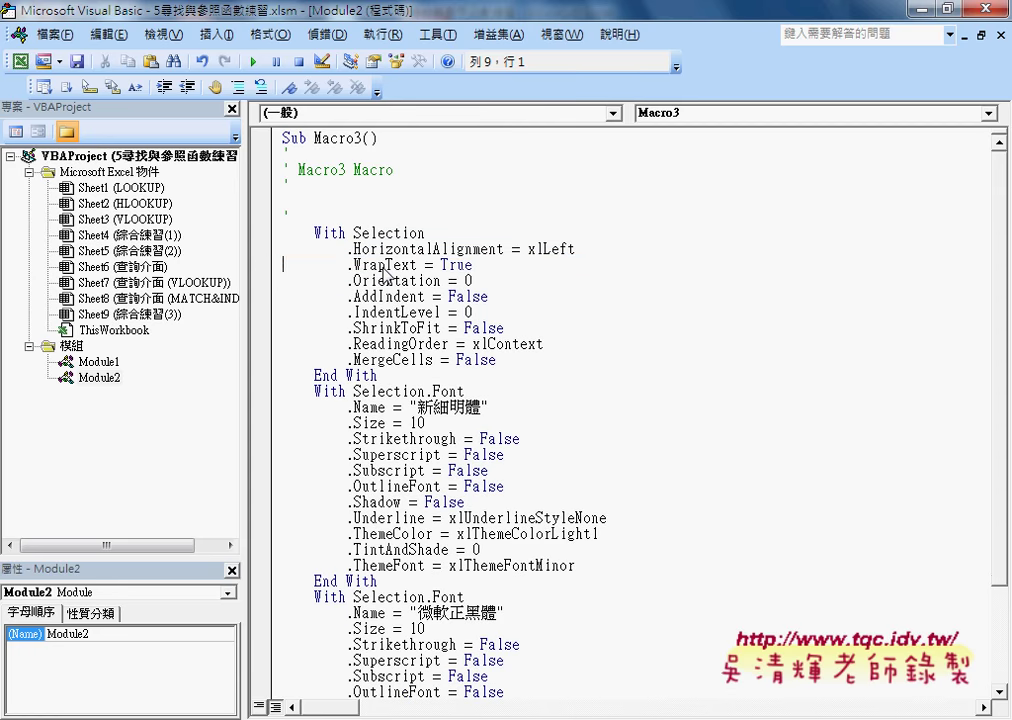
pyautogui.click(377, 280)
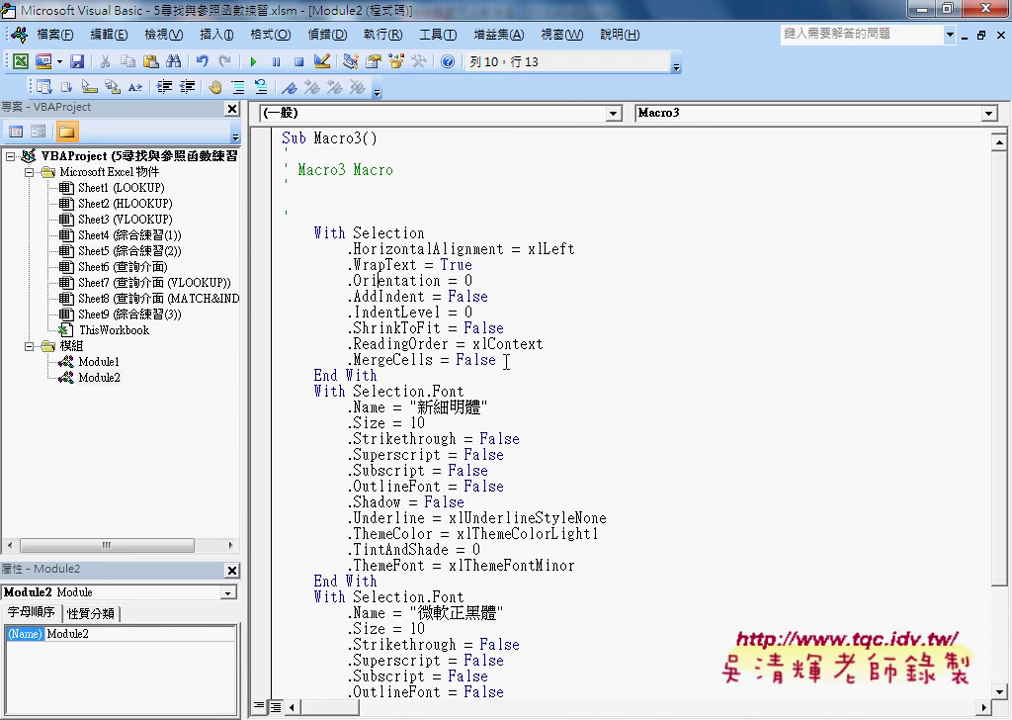
pyautogui.moveTo(497, 359)
pyautogui.mouseDown()
pyautogui.moveTo(306, 312)
pyautogui.moveTo(285, 285)
pyautogui.mouseUp()
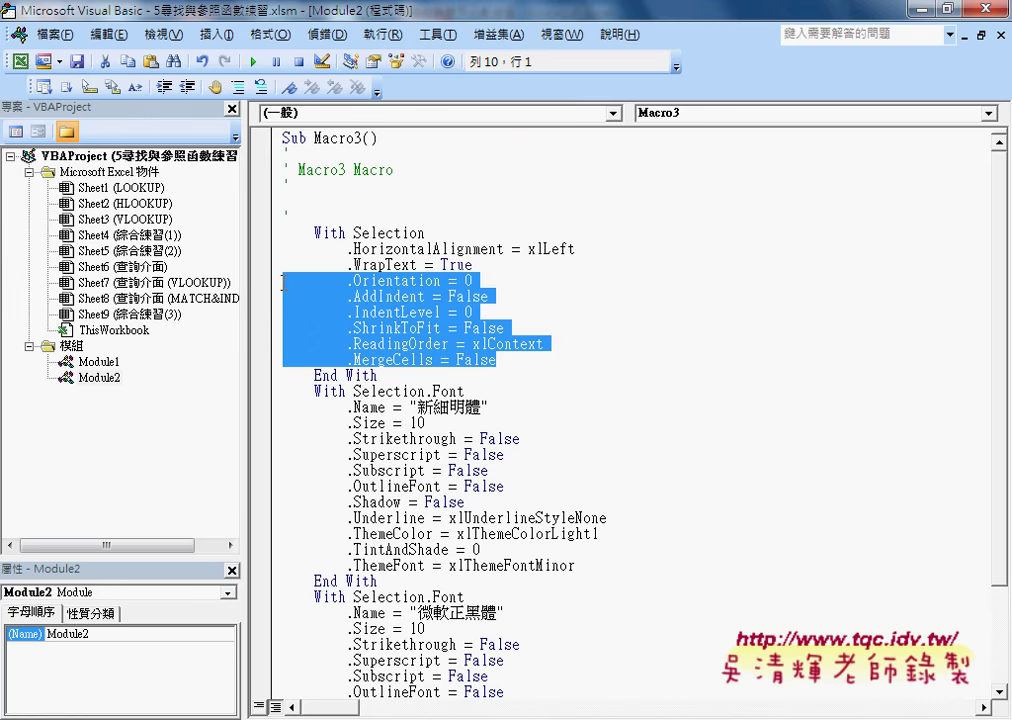
pyautogui.press('Delete')
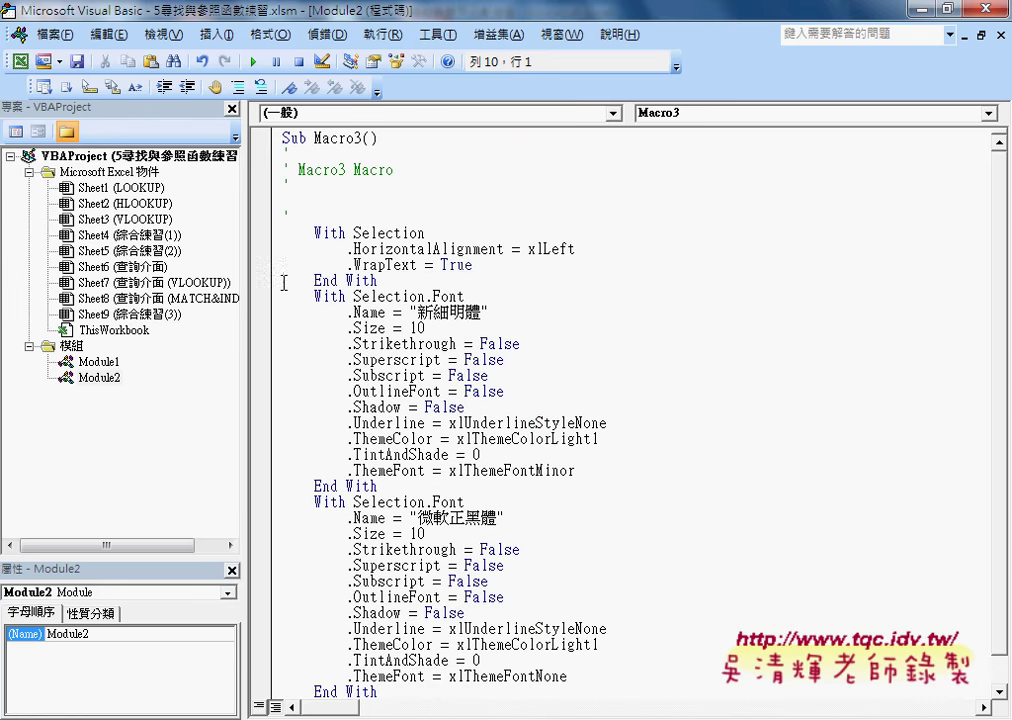
# Step: Remove the redundant first Selection.Font block that uses 新細明體
pyautogui.click(450, 296)
pyautogui.scroll(-1, 463, 312)
pyautogui.click(403, 486)
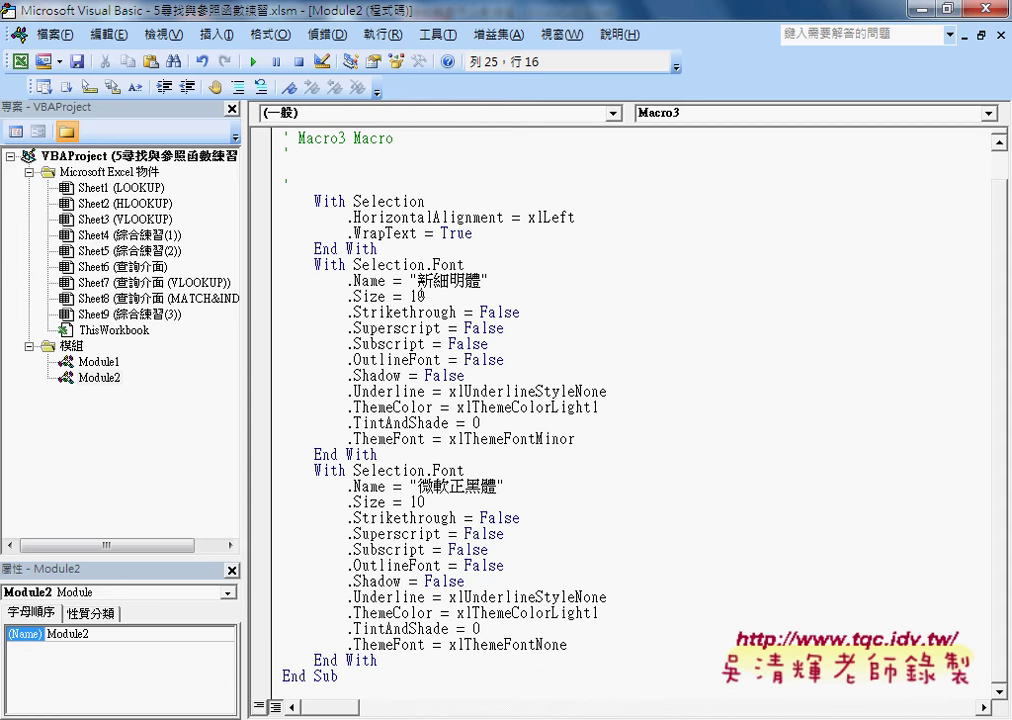
pyautogui.moveTo(388, 455); pyautogui.dragTo(256, 275)
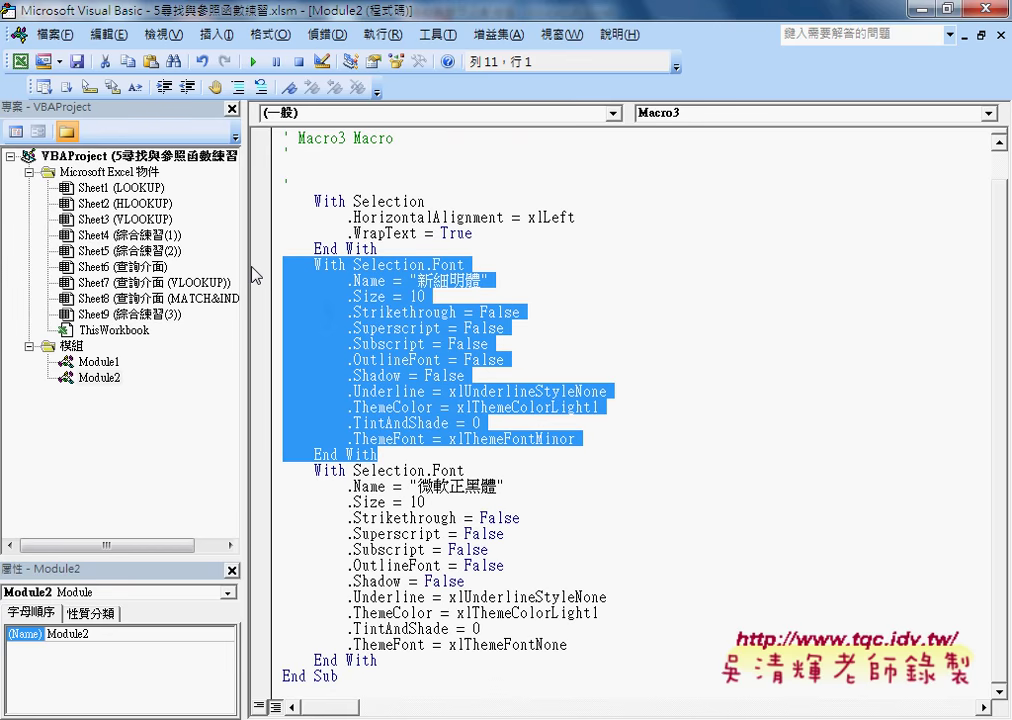
pyautogui.press('Delete')
pyautogui.press('Delete')
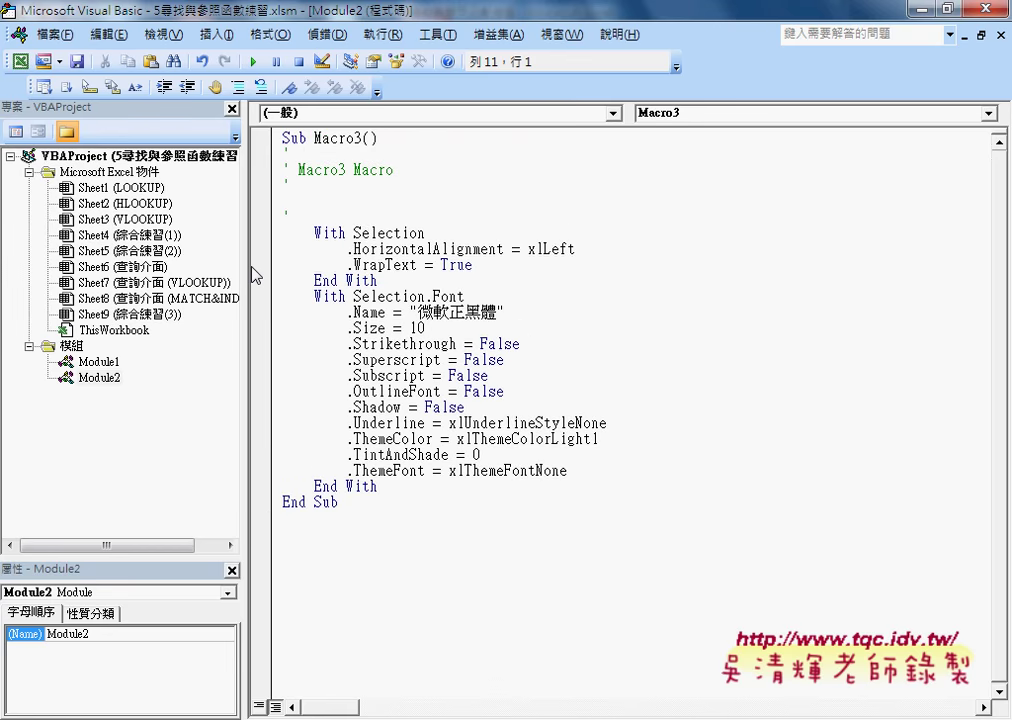
# Step: Delete the remaining font block's properties after Size, keeping only Name and Size
pyautogui.click(368, 296)
pyautogui.moveTo(578, 471)
pyautogui.mouseDown()
pyautogui.moveTo(536, 458)
pyautogui.moveTo(395, 350)
pyautogui.mouseUp()
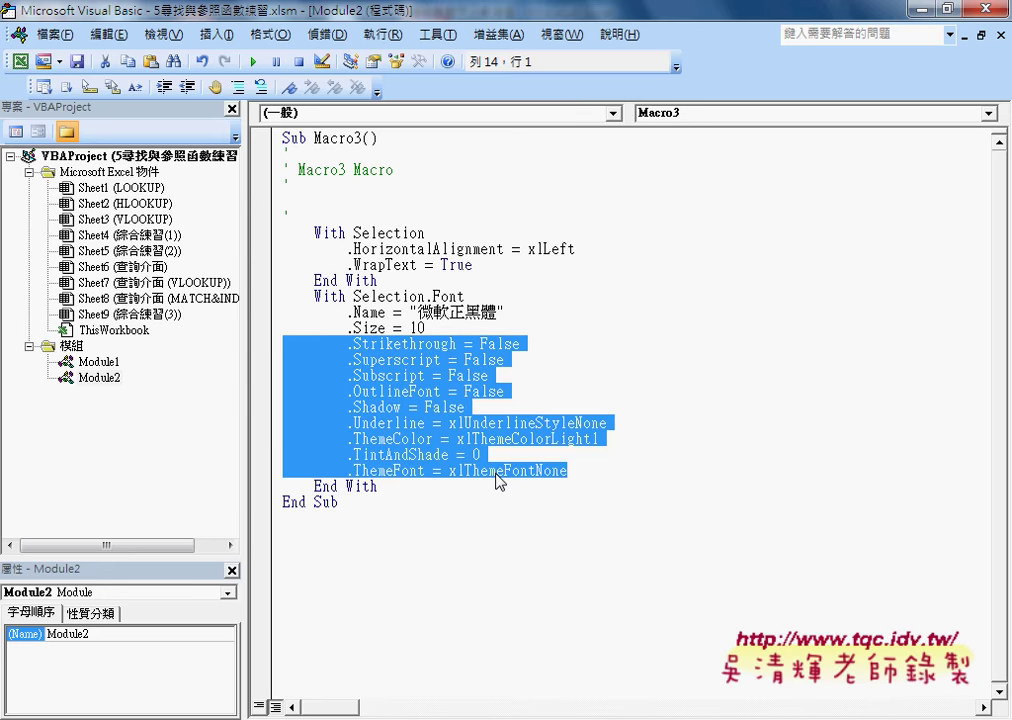
pyautogui.press('Delete')
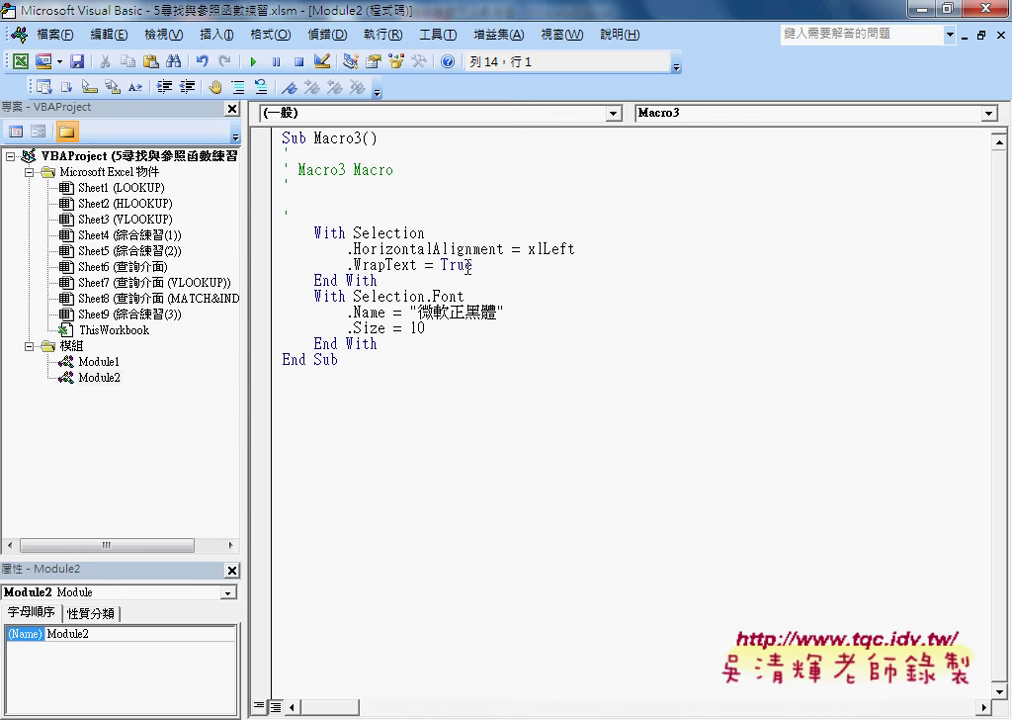
pyautogui.moveTo(353, 232); pyautogui.dragTo(427, 232)
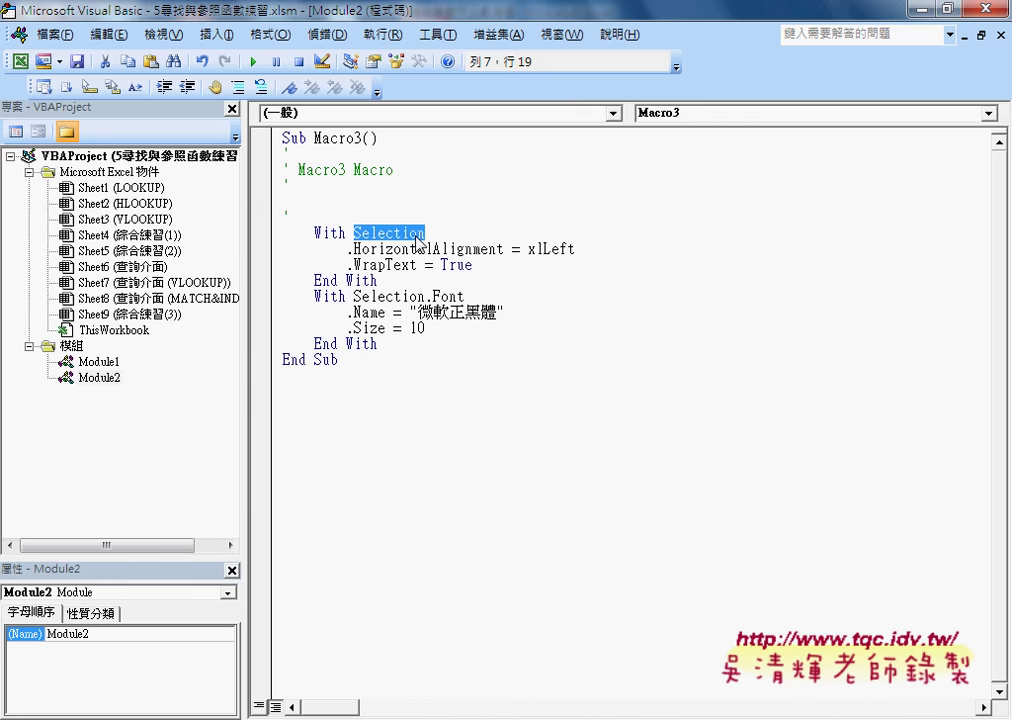
# Step: Select J6:J8 in the workbook to inspect their text, then return to the Visual Basic editor
pyautogui.click(402, 642)
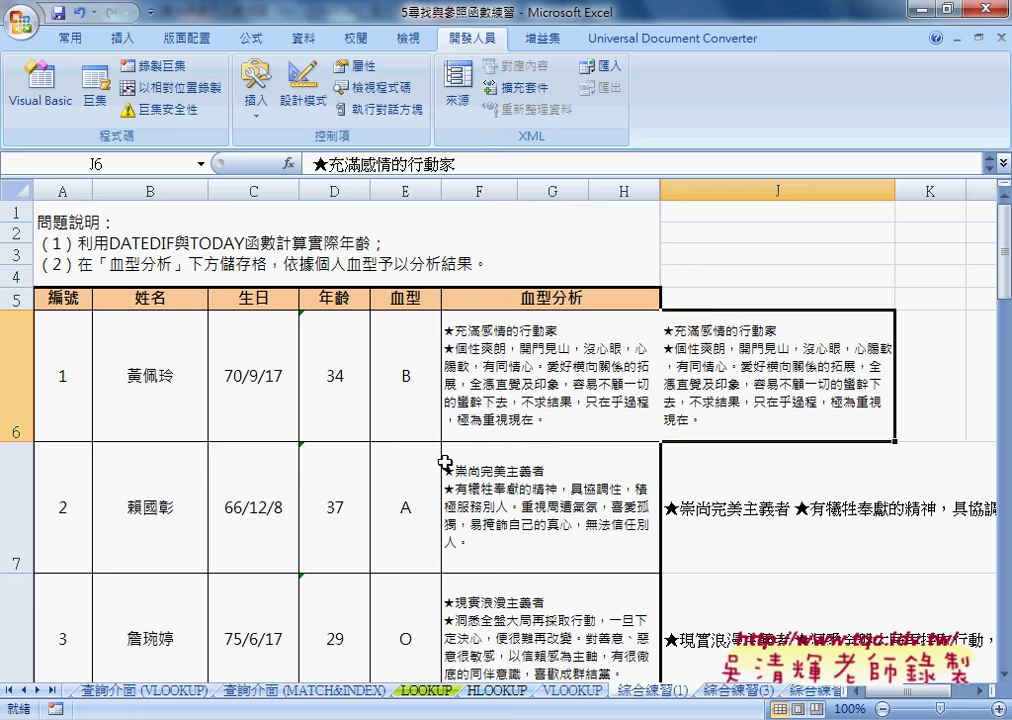
pyautogui.click(424, 349)
pyautogui.click(720, 368)
pyautogui.moveTo(720, 368); pyautogui.dragTo(712, 632)
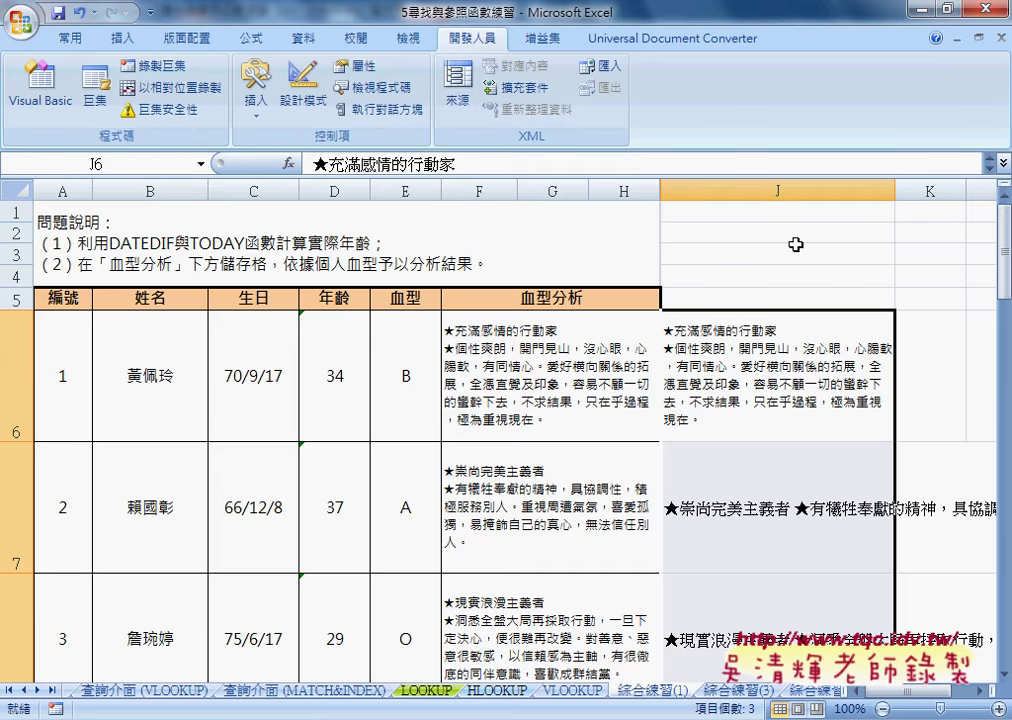
pyautogui.click(515, 640)
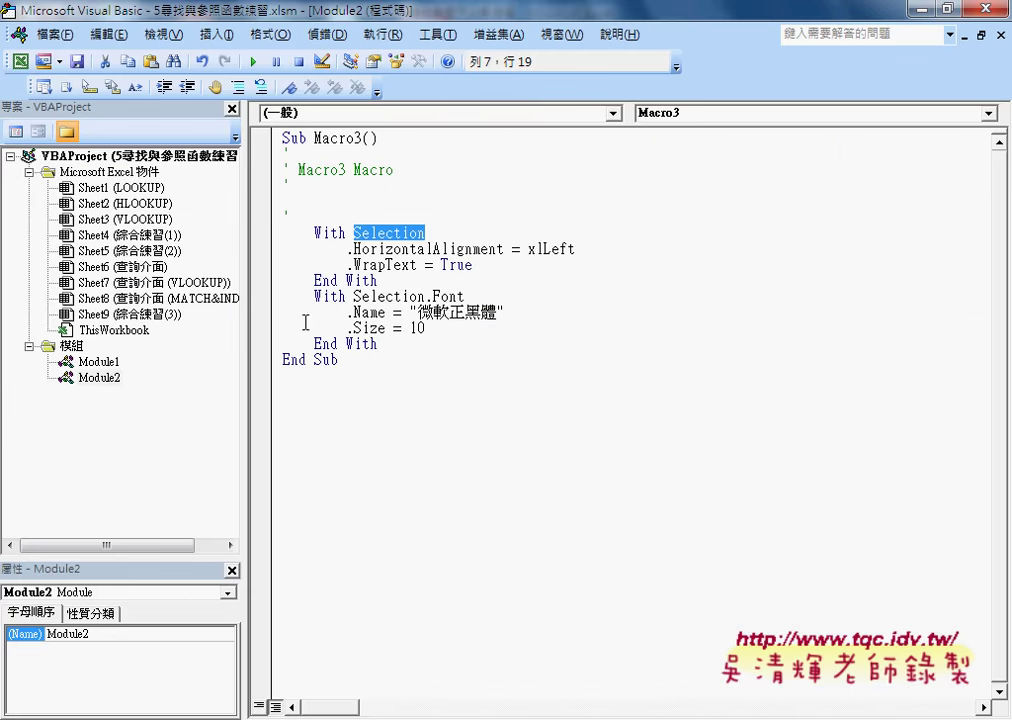
# Step: Copy the Cells(i, "J") reference from Module1's VLOOKUP line
pyautogui.click(106, 364)
pyautogui.doubleClick(106, 364)
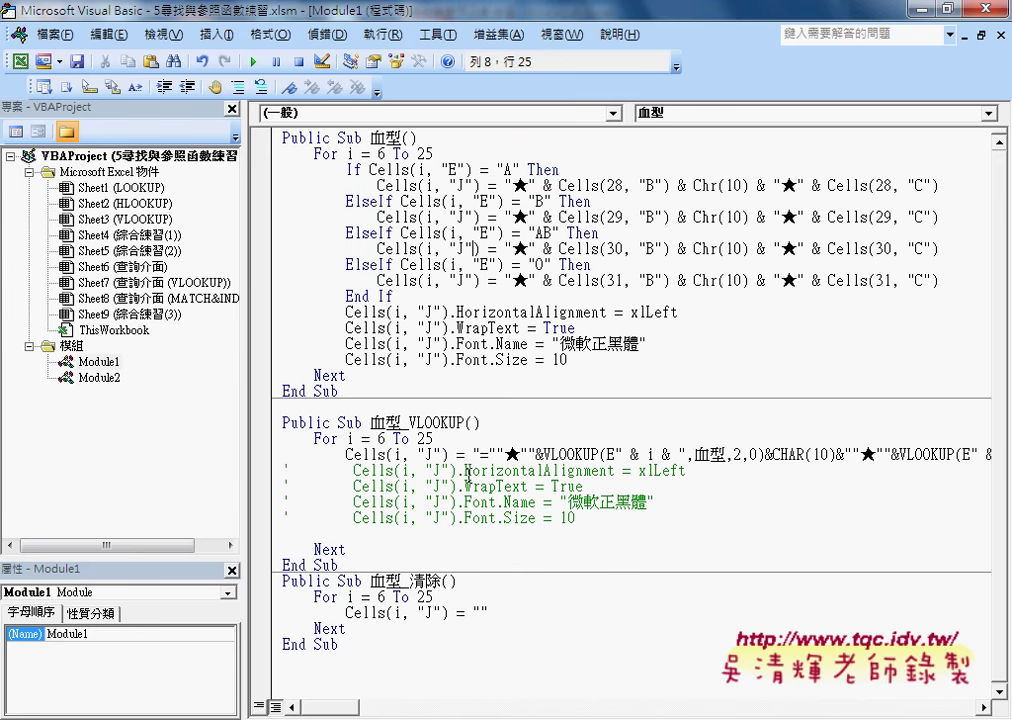
pyautogui.moveTo(447, 455); pyautogui.dragTo(346, 455)
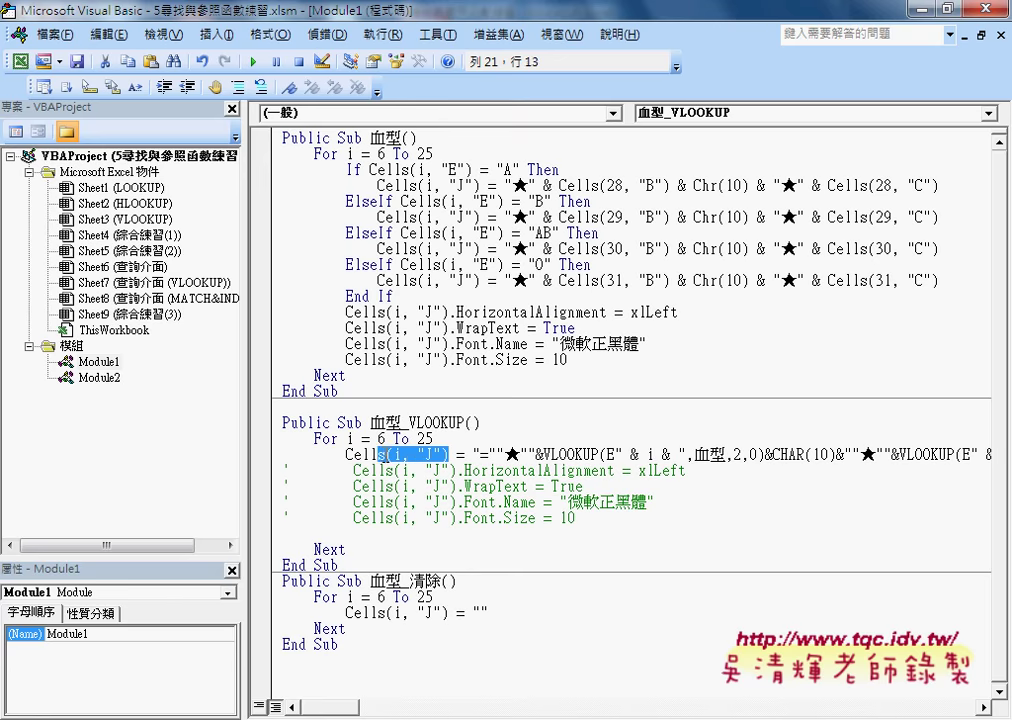
pyautogui.rightClick(410, 462)
pyautogui.click(455, 153)
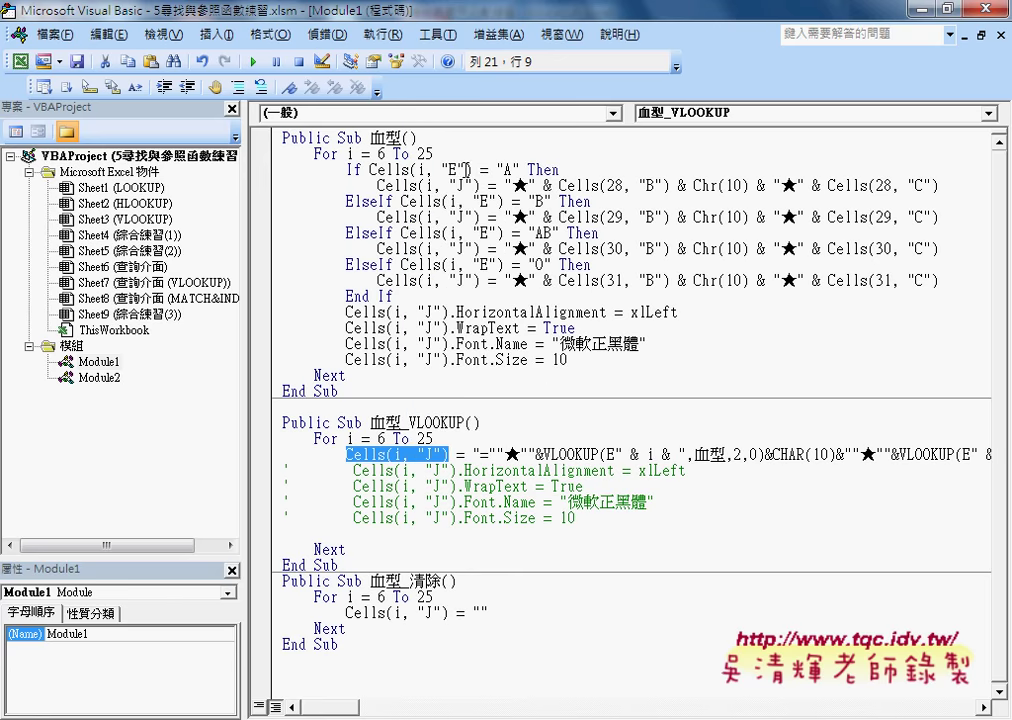
# Step: In Module2's Macro3, paste Cells(i, "J") before .HorizontalAlignment and .WrapText
pyautogui.doubleClick(100, 377)
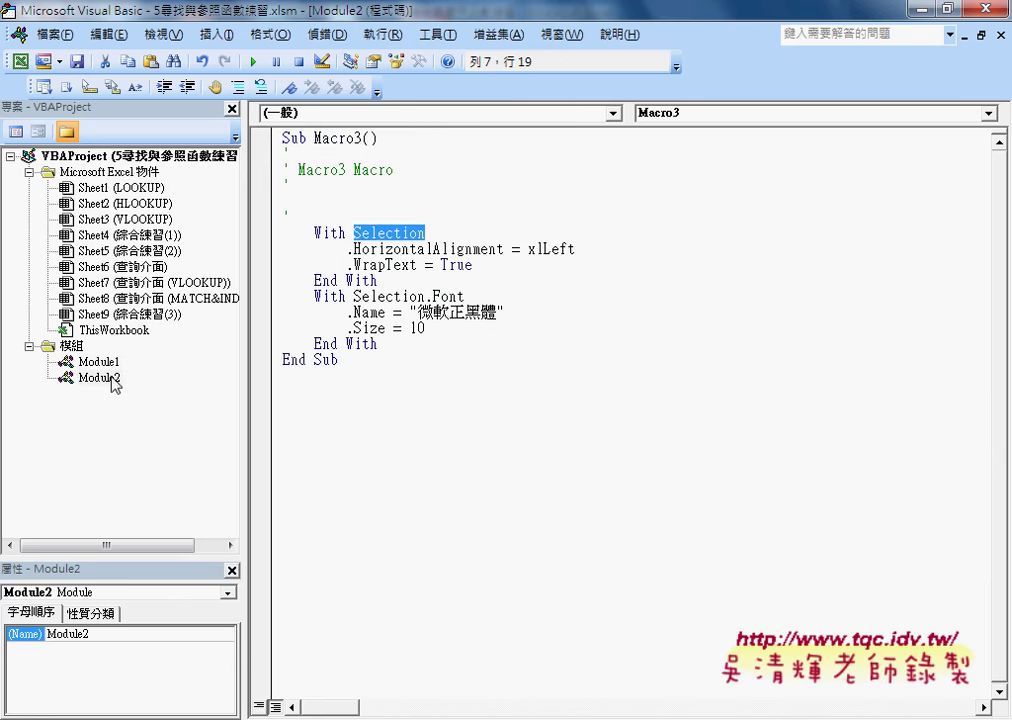
pyautogui.click(395, 233)
pyautogui.click(347, 249)
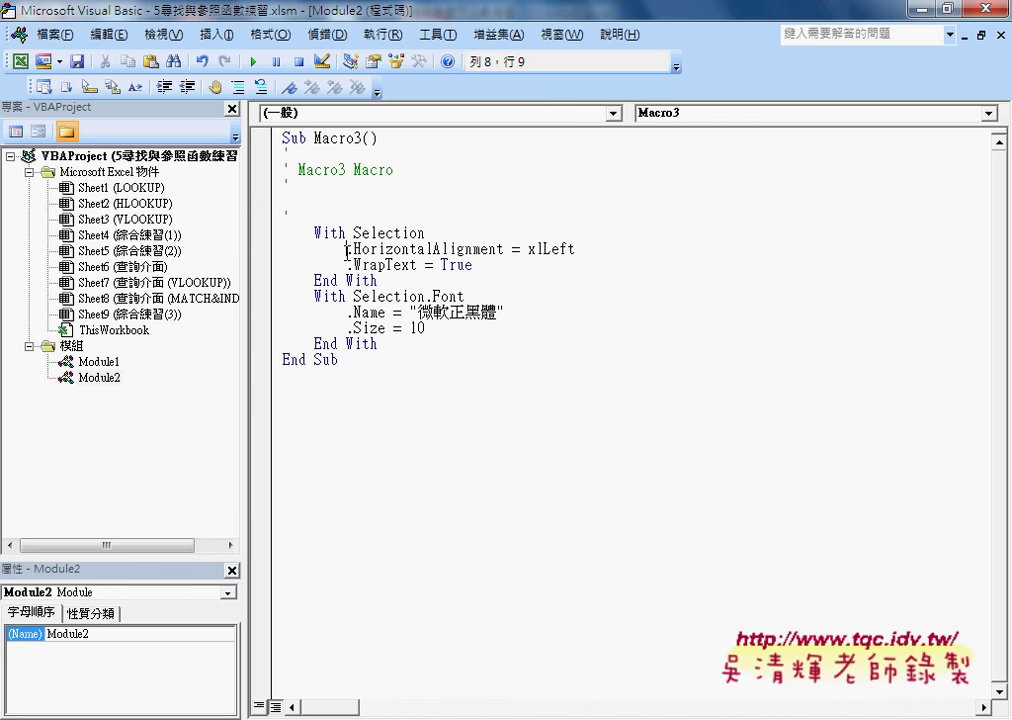
pyautogui.rightClick(347, 250)
pyautogui.click(380, 312)
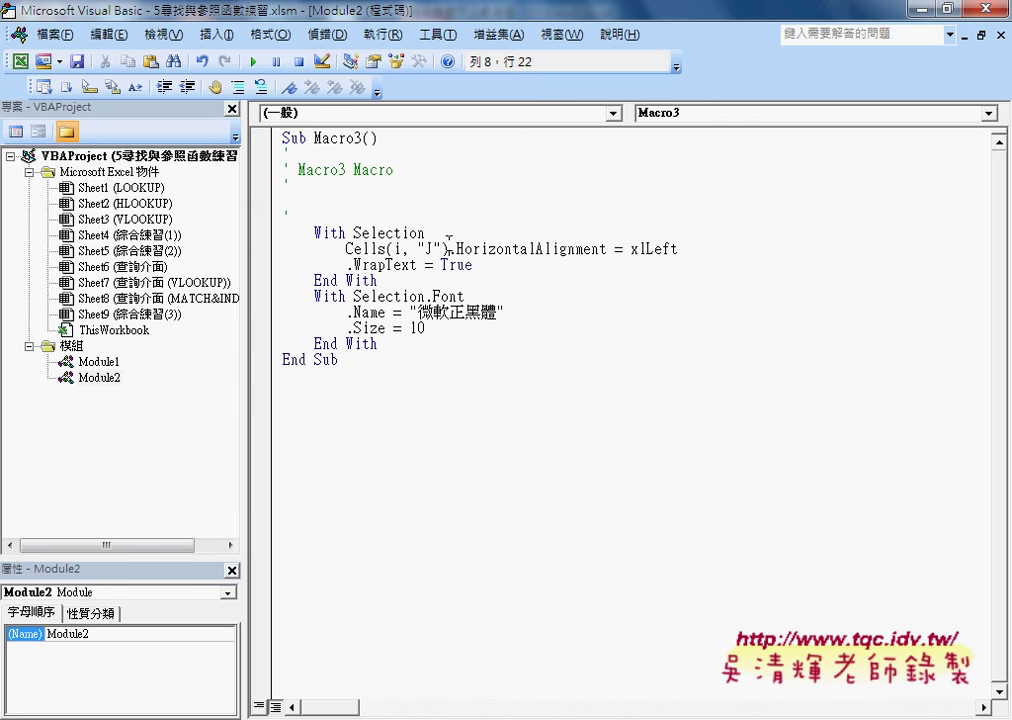
pyautogui.click(347, 265)
pyautogui.rightClick(350, 265)
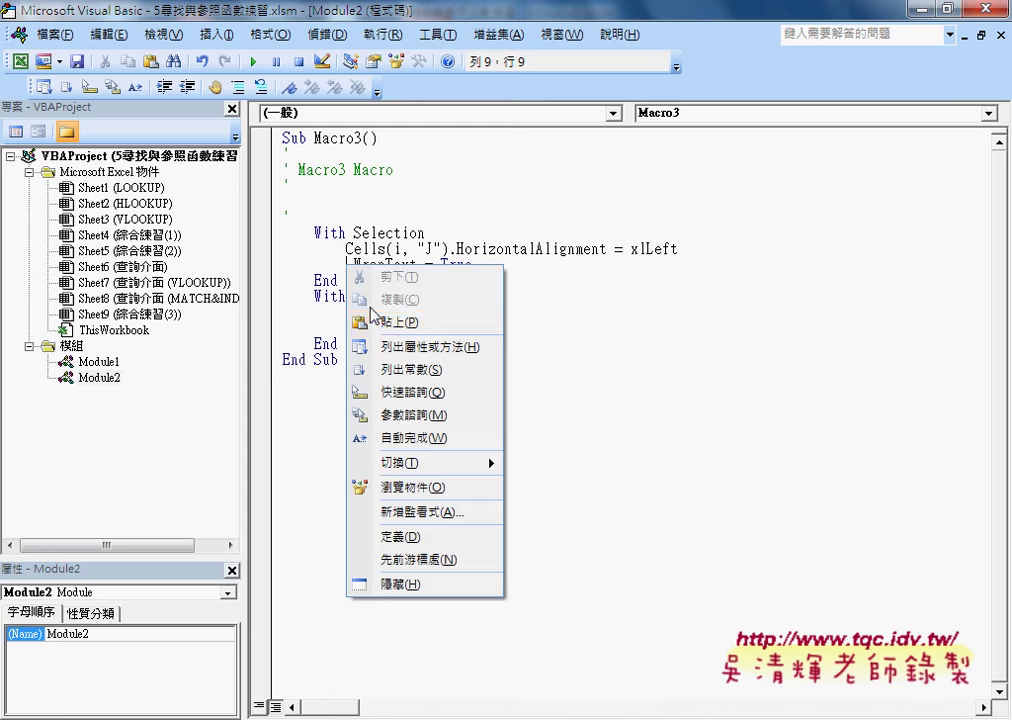
pyautogui.click(376, 316)
# Step: Move .Font in front of the .Name and .Size lines
pyautogui.moveTo(453, 265); pyautogui.dragTo(282, 250)
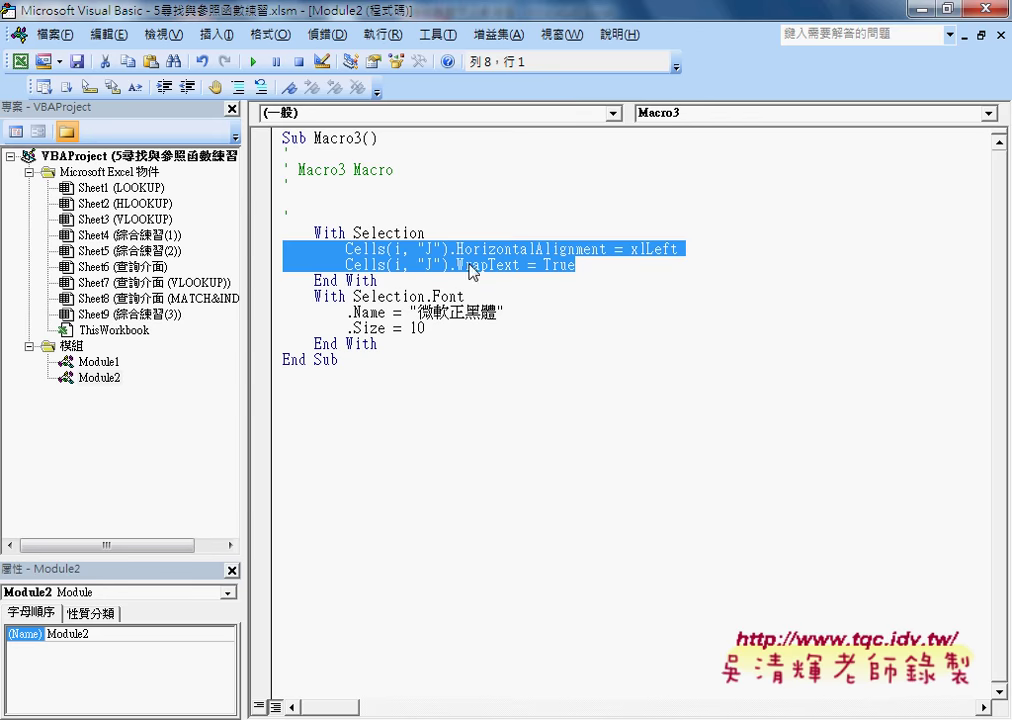
pyautogui.doubleClick(560, 265)
pyautogui.moveTo(576, 265); pyautogui.dragTo(268, 253)
pyautogui.moveTo(353, 297); pyautogui.dragTo(469, 296)
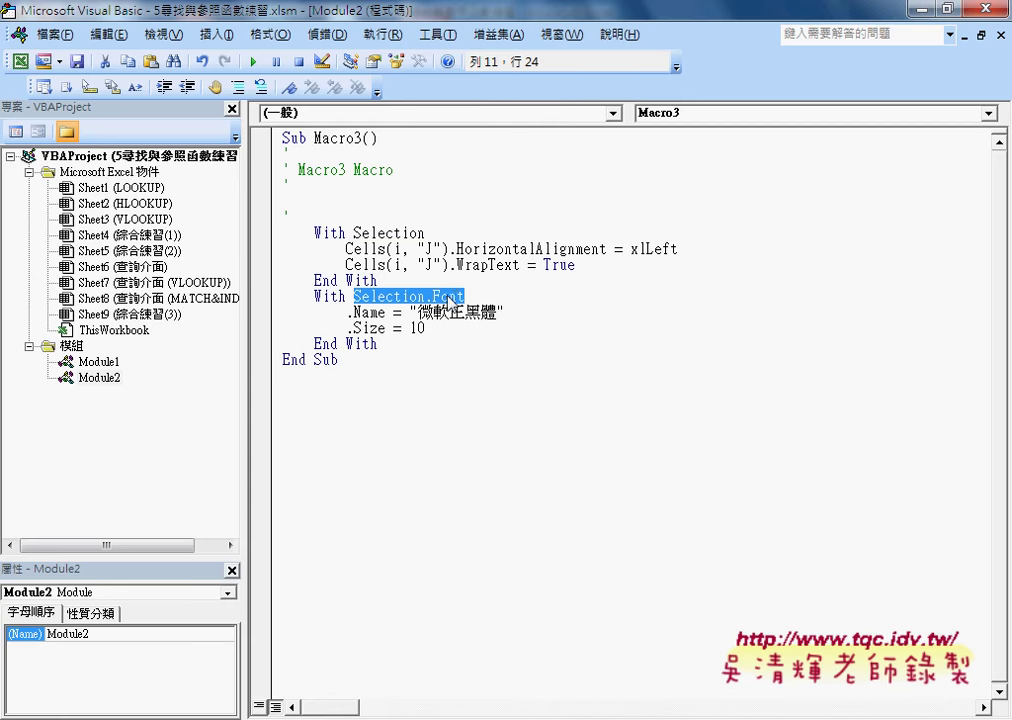
pyautogui.moveTo(466, 297); pyautogui.dragTo(427, 297)
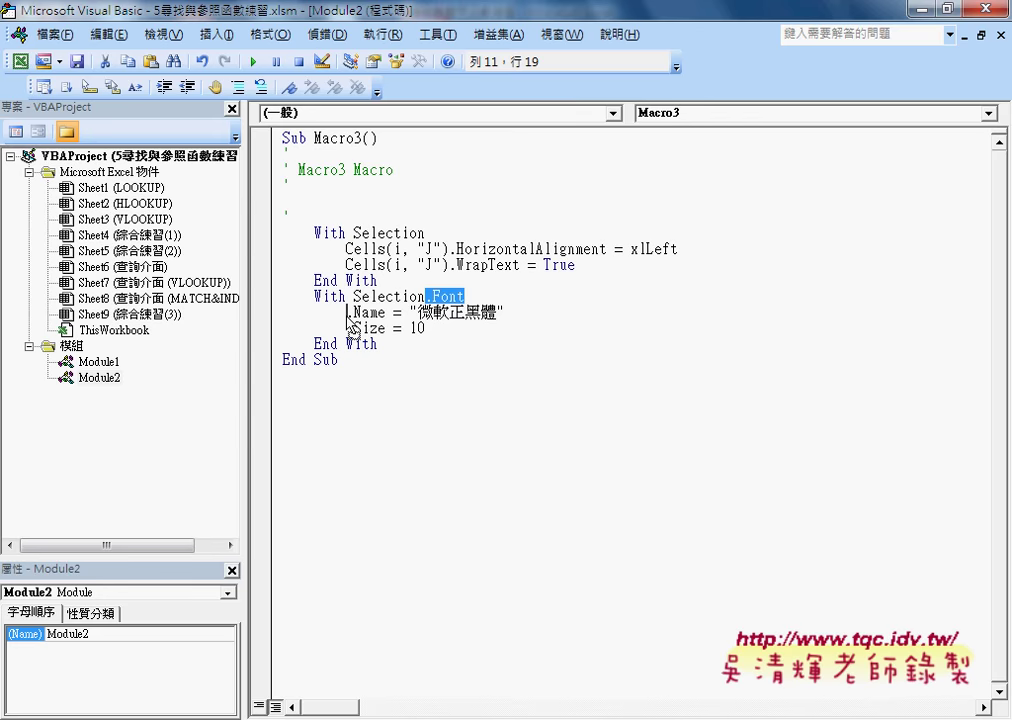
pyautogui.moveTo(350, 318); pyautogui.dragTo(350, 318)
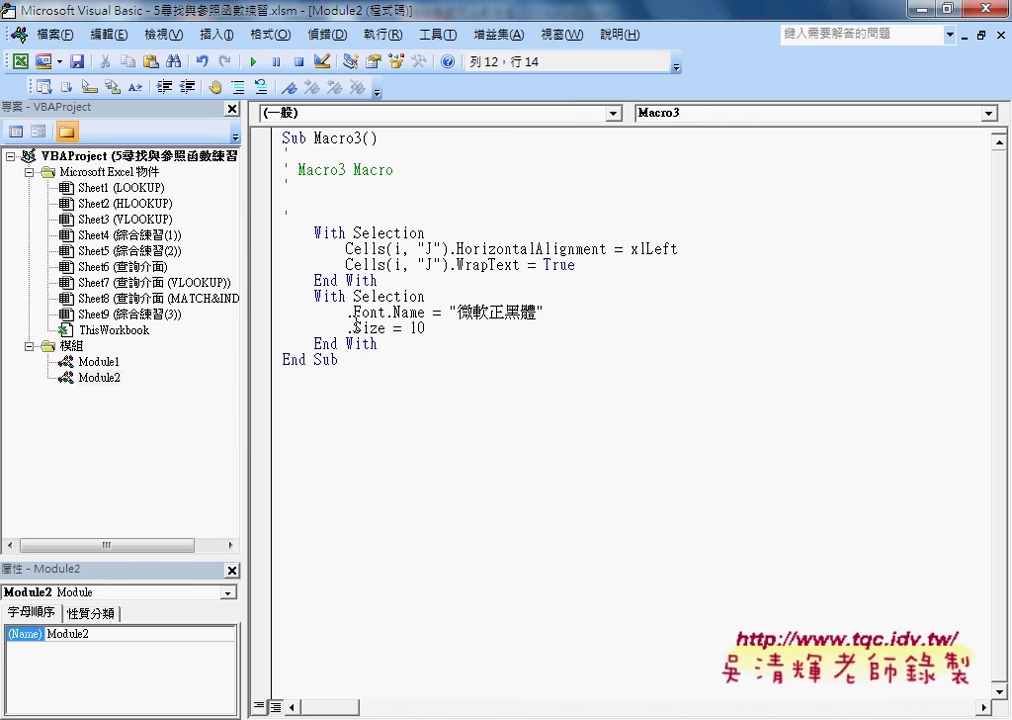
pyautogui.moveTo(386, 313)
pyautogui.mouseDown()
pyautogui.moveTo(347, 313)
pyautogui.moveTo(348, 328)
pyautogui.mouseUp()
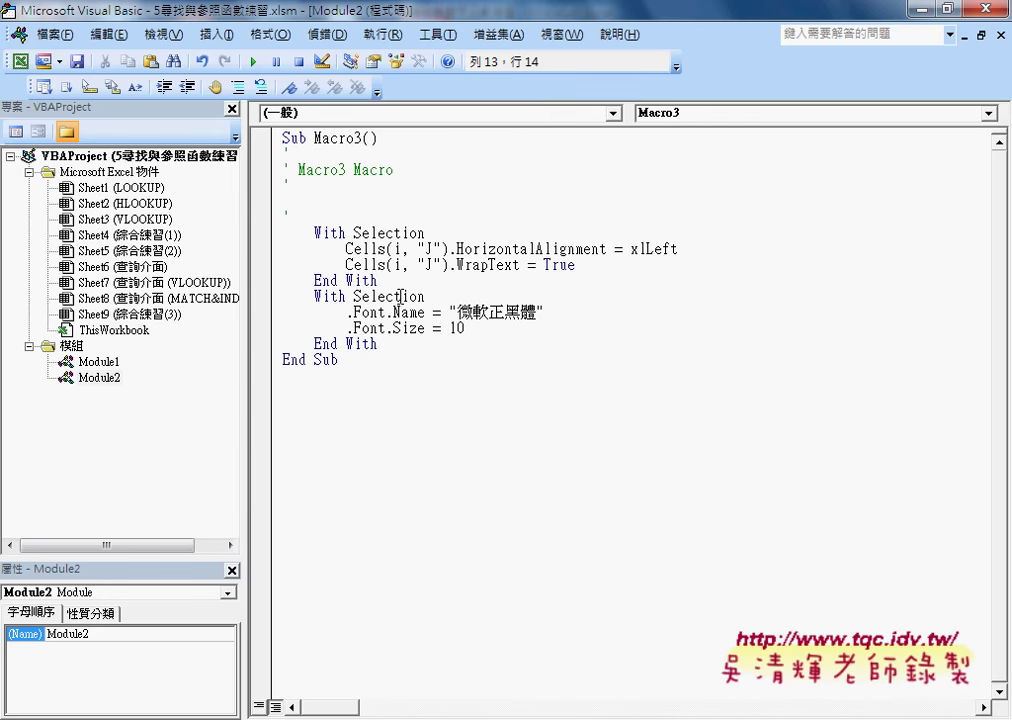
# Step: Prefix Cells(i, "J") to the .Font.Name and .Font.Size lines, each on its own line
pyautogui.moveTo(346, 249); pyautogui.dragTo(450, 249)
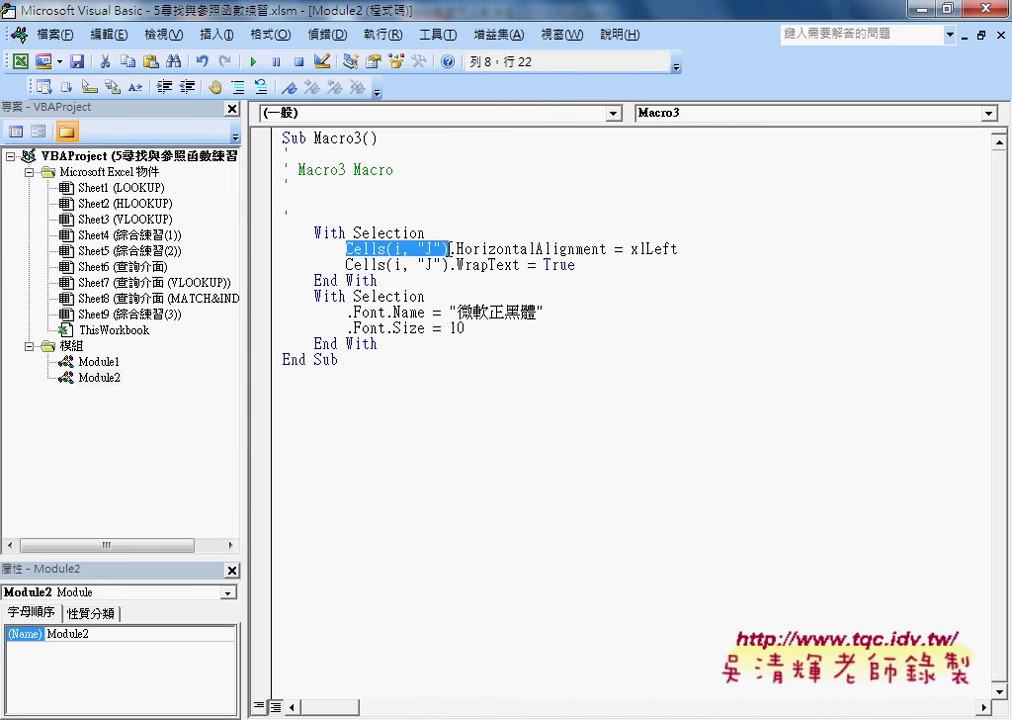
pyautogui.moveTo(449, 249)
pyautogui.mouseDown()
pyautogui.moveTo(347, 313)
pyautogui.moveTo(447, 313)
pyautogui.moveTo(348, 330)
pyautogui.mouseUp()
pyautogui.moveTo(567, 328)
pyautogui.mouseDown()
pyautogui.moveTo(281, 320)
pyautogui.moveTo(283, 305)
pyautogui.moveTo(576, 265)
pyautogui.mouseUp()
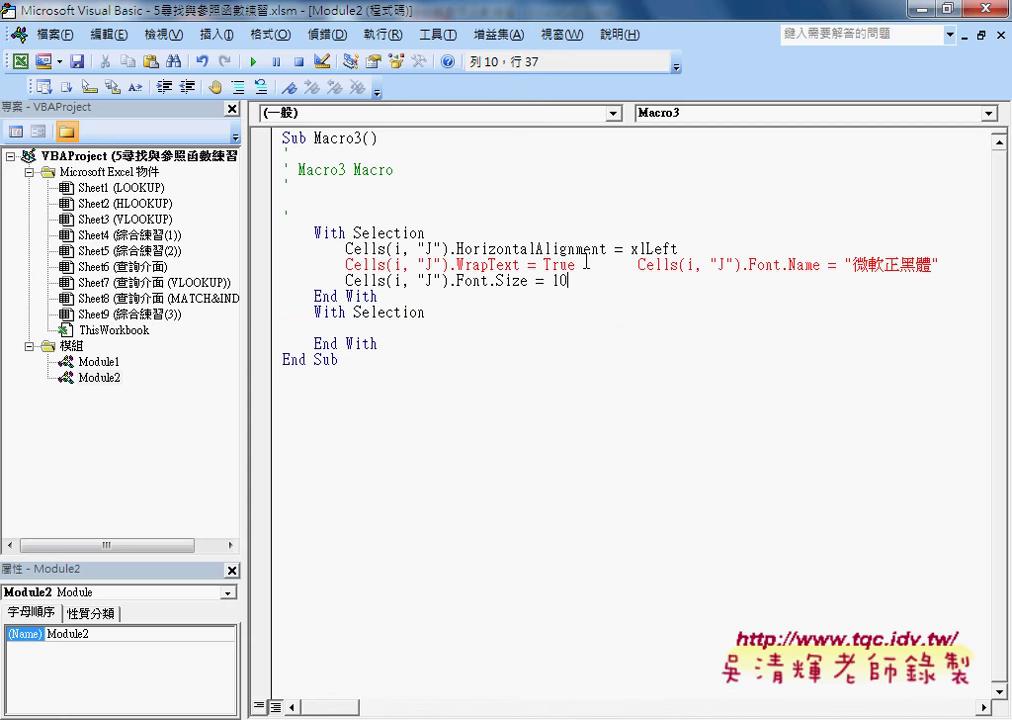
pyautogui.click(576, 265)
pyautogui.press('Return')
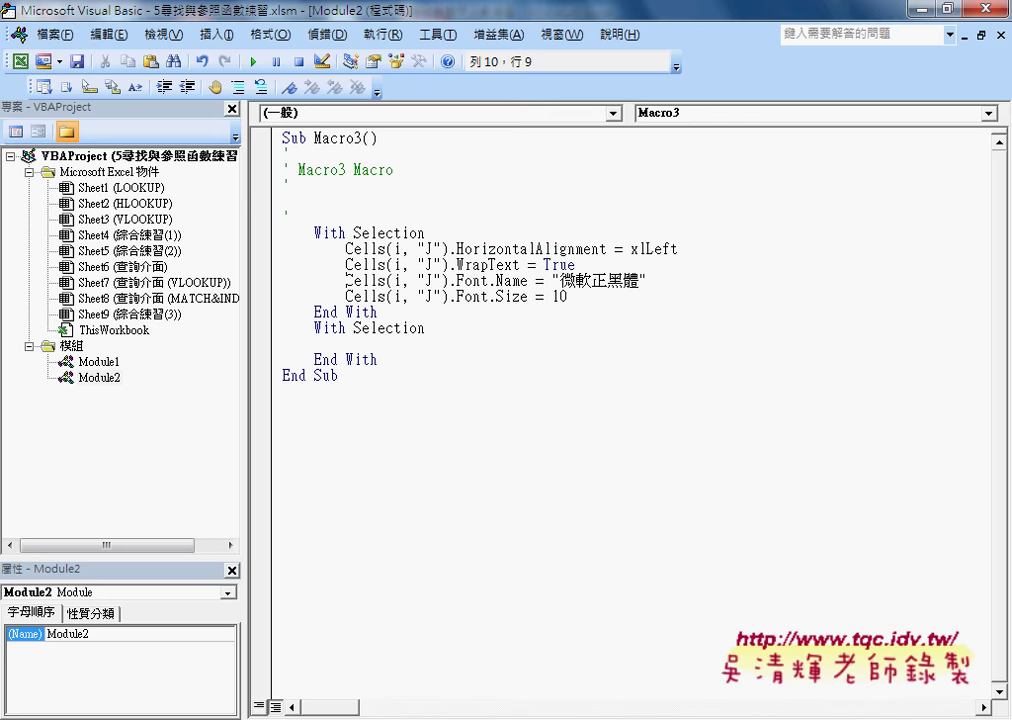
# Step: Delete the leftover End With and With Selection lines of the second With block
pyautogui.moveTo(380, 359); pyautogui.dragTo(281, 312)
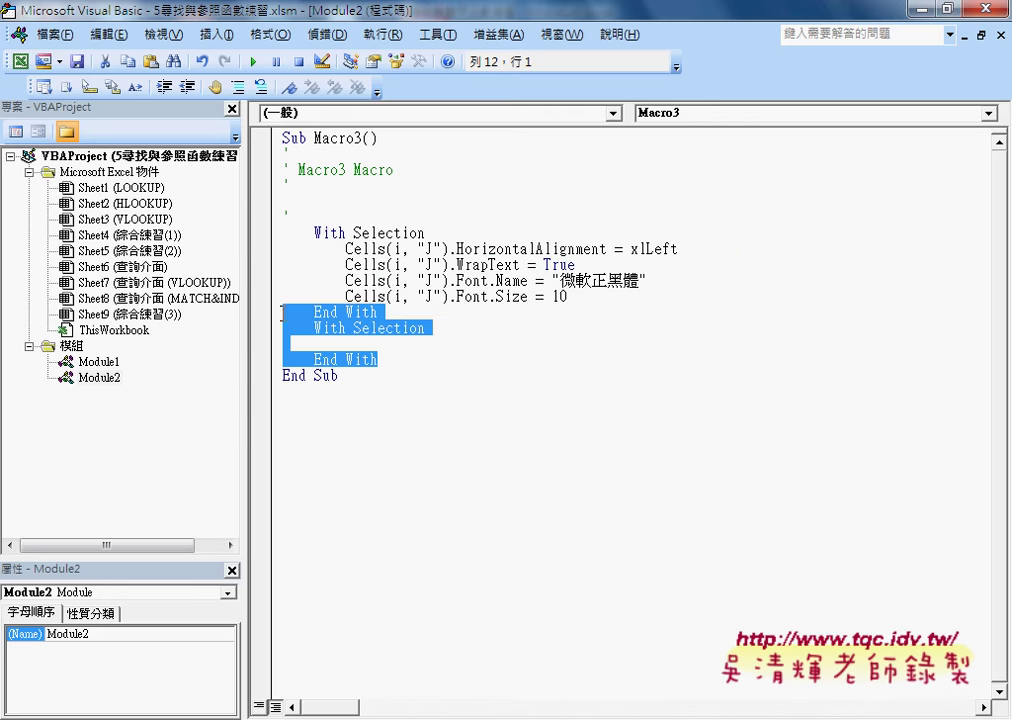
pyautogui.press('Delete')
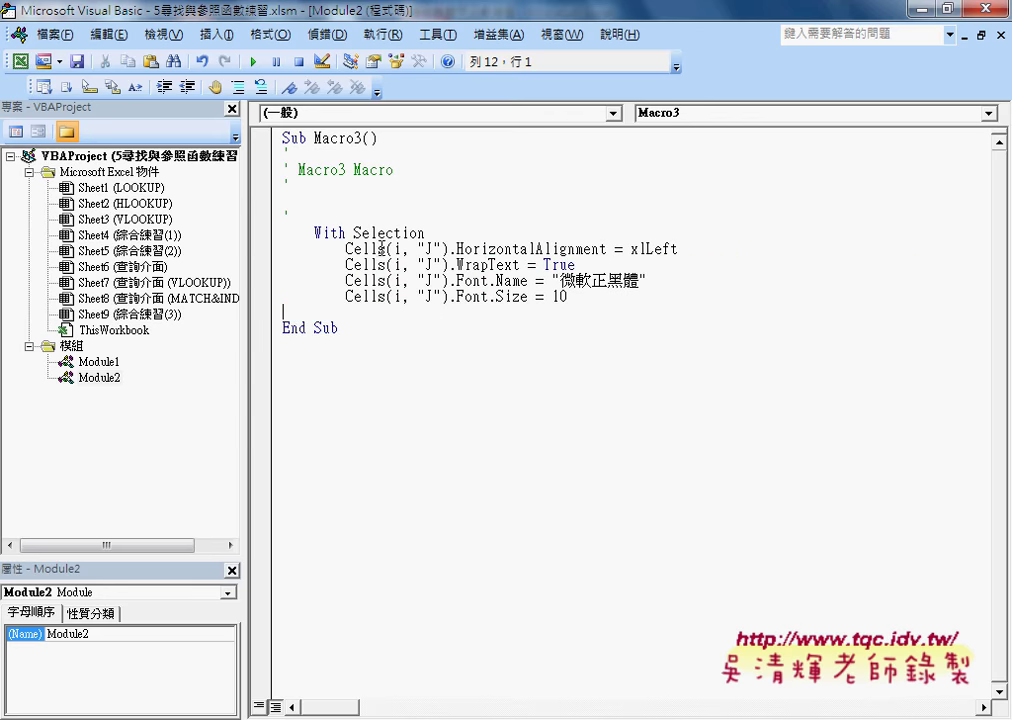
pyautogui.moveTo(449, 231); pyautogui.dragTo(271, 164)
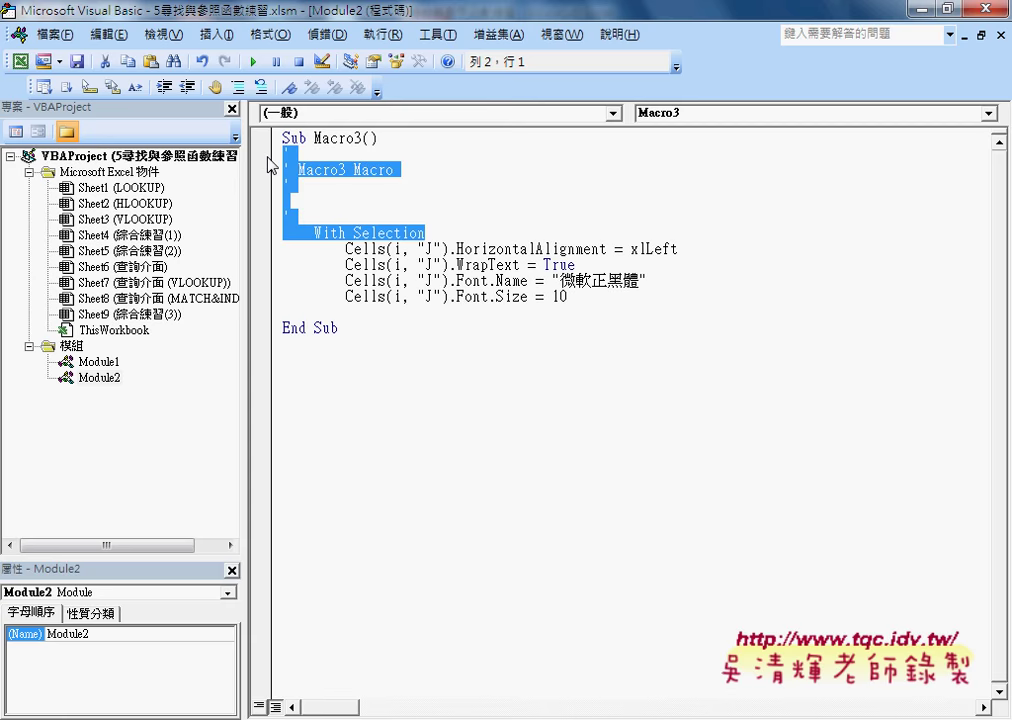
# Step: Delete the comment lines and the With Selection line above the four Cells(i, "J") statements
pyautogui.press('Delete')
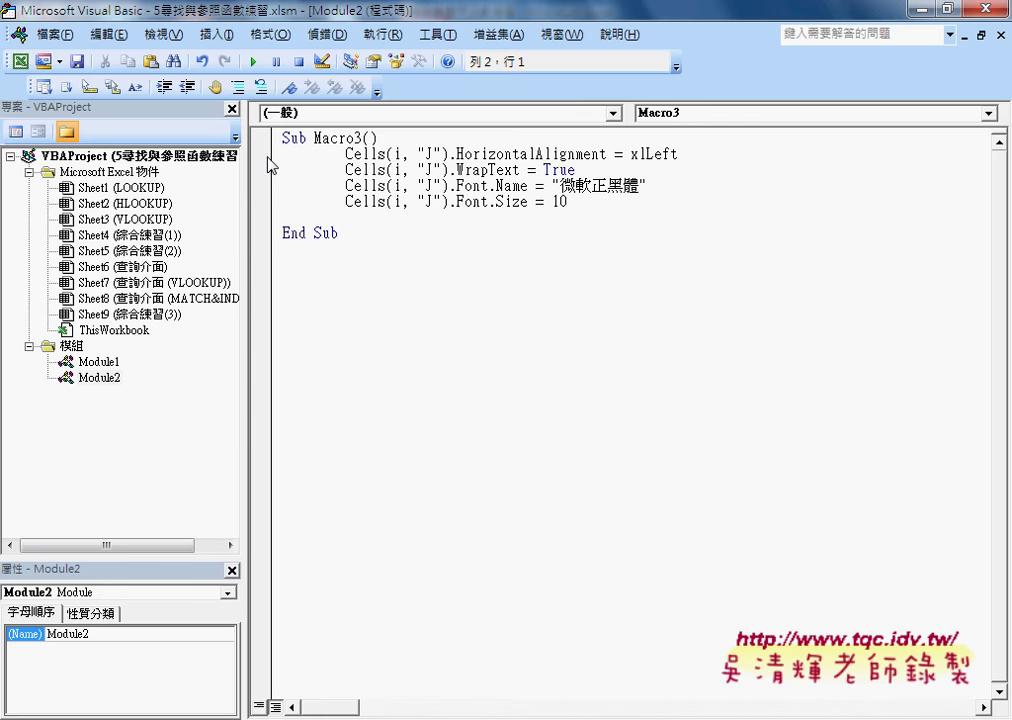
pyautogui.moveTo(448, 154); pyautogui.dragTo(345, 154)
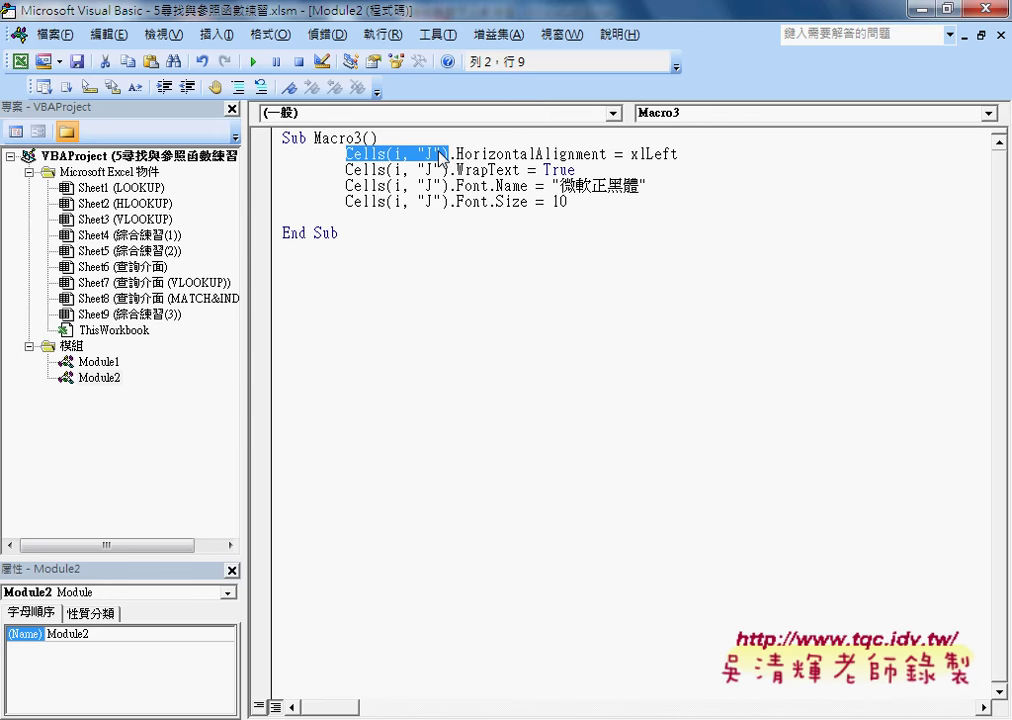
# Step: Copy Macro3's four Cells(i, "J") formatting statements
pyautogui.moveTo(567, 201); pyautogui.dragTo(272, 152)
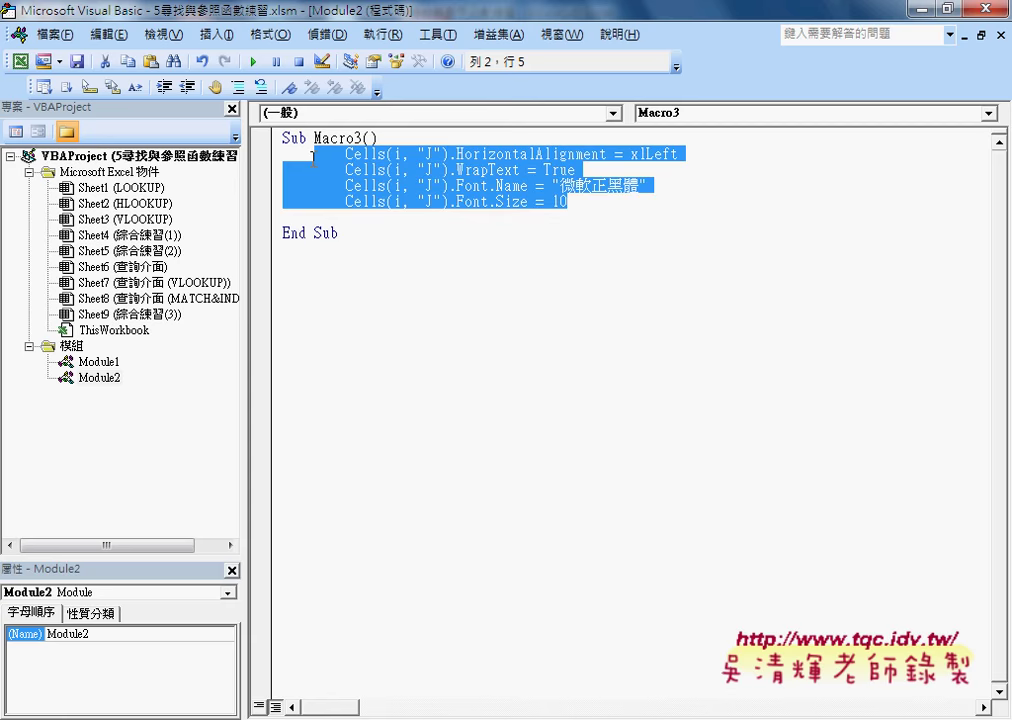
pyautogui.rightClick(345, 167)
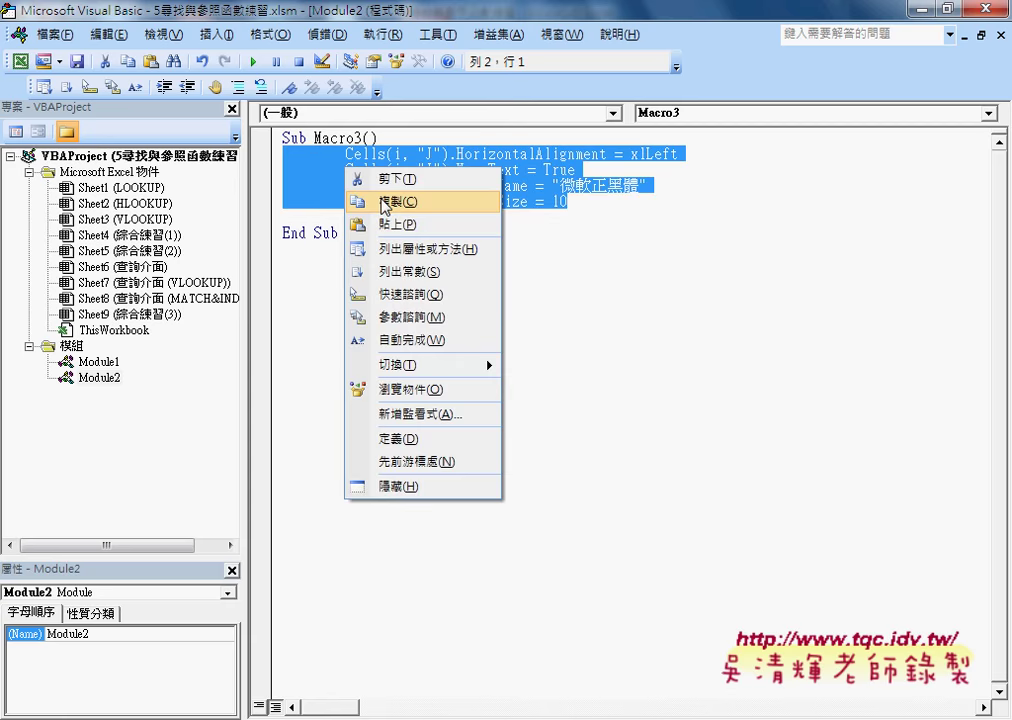
pyautogui.click(95, 361)
# Step: In Module1, uncomment the four formatting lines in the 血型_VLOOKUP macro
pyautogui.doubleClick(95, 361)
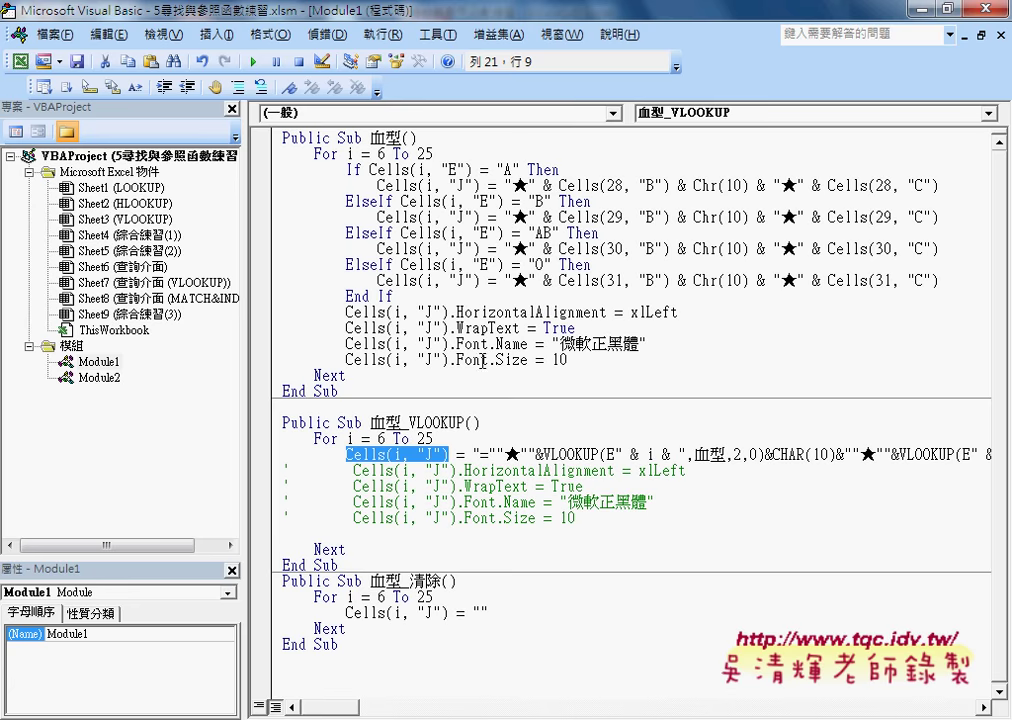
pyautogui.moveTo(596, 362); pyautogui.dragTo(265, 318)
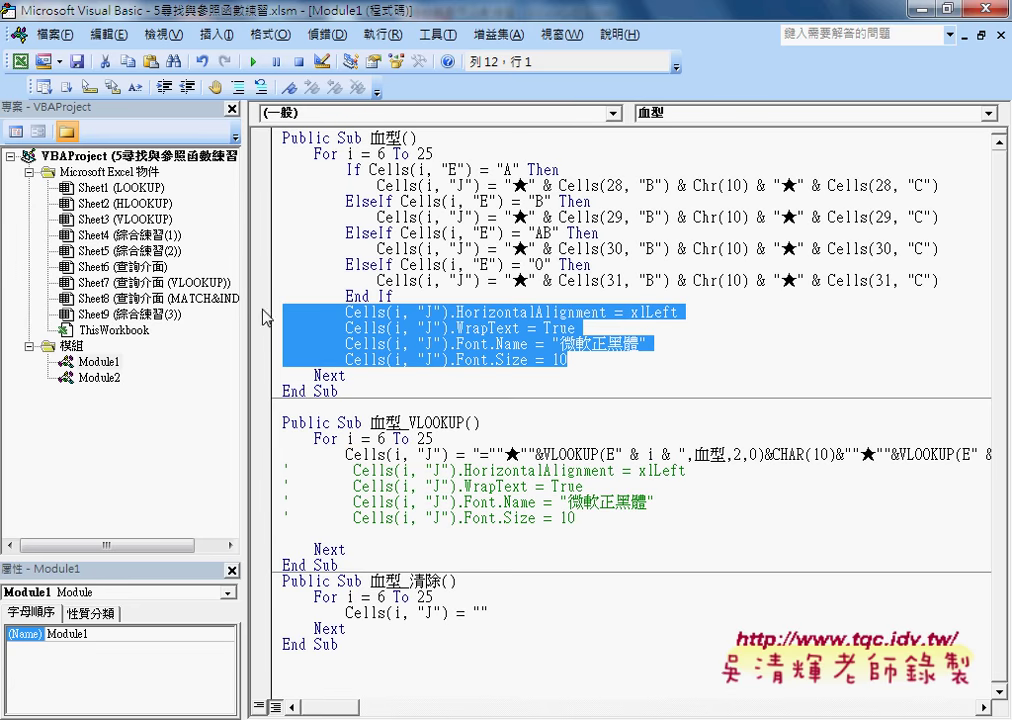
pyautogui.moveTo(370, 138); pyautogui.dragTo(407, 138)
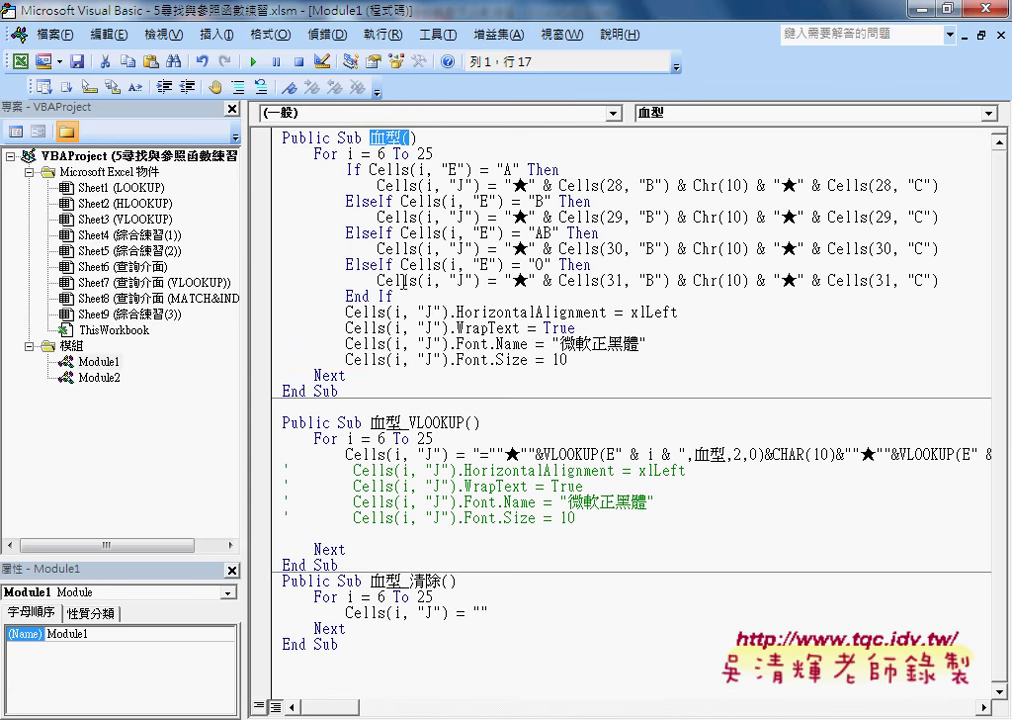
pyautogui.moveTo(575, 518)
pyautogui.mouseDown()
pyautogui.moveTo(506, 518)
pyautogui.moveTo(280, 470)
pyautogui.mouseUp()
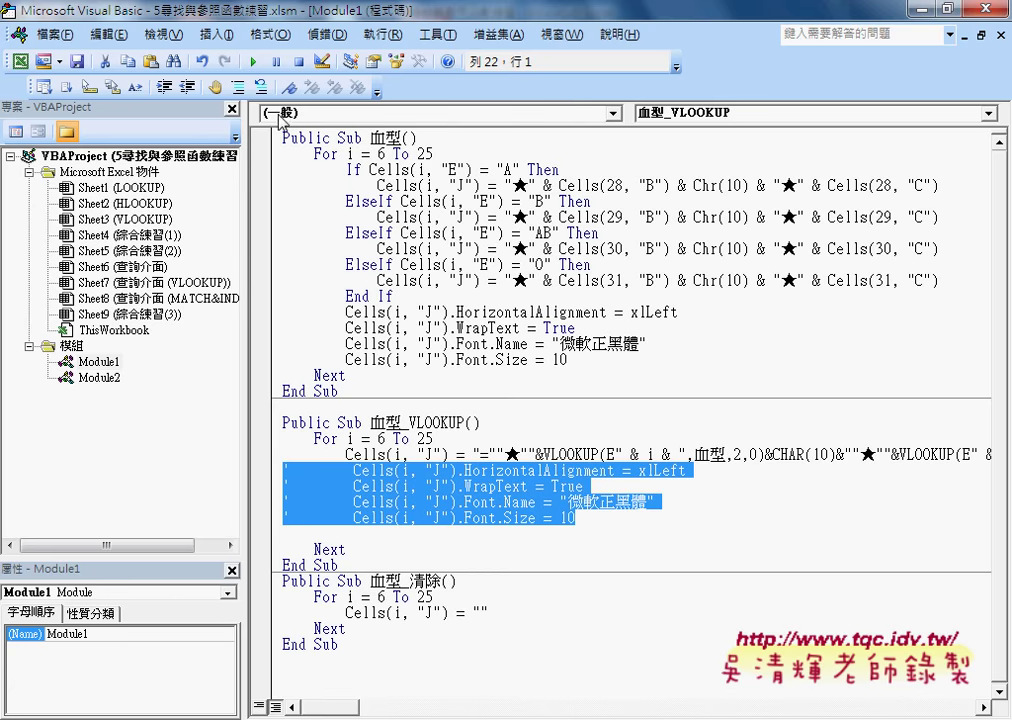
pyautogui.click(260, 87)
pyautogui.click(443, 455)
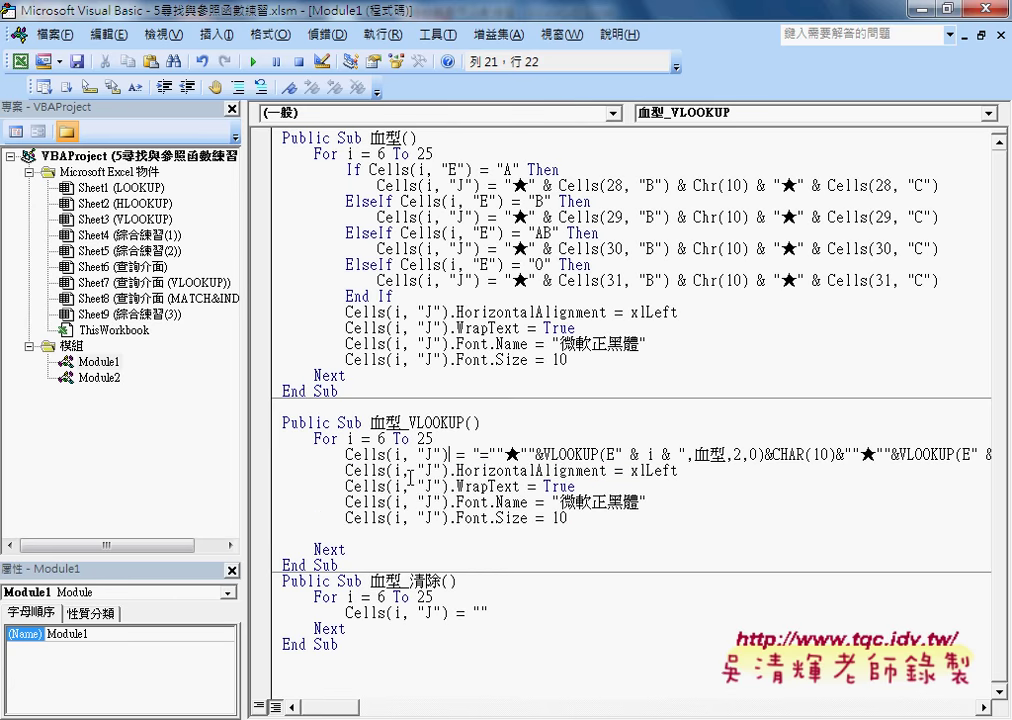
# Step: Delete the old VLOOKUP formula string on line 21, leaving empty quotes
pyautogui.moveTo(210, 440); pyautogui.dragTo(90, 440)
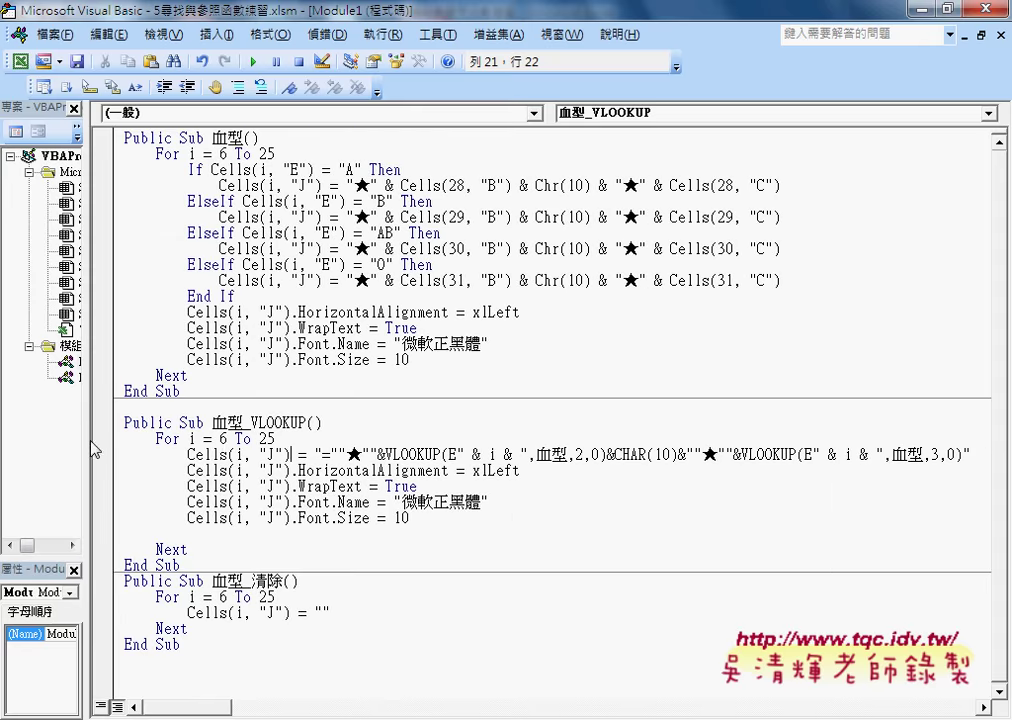
pyautogui.moveTo(319, 454); pyautogui.dragTo(962, 455)
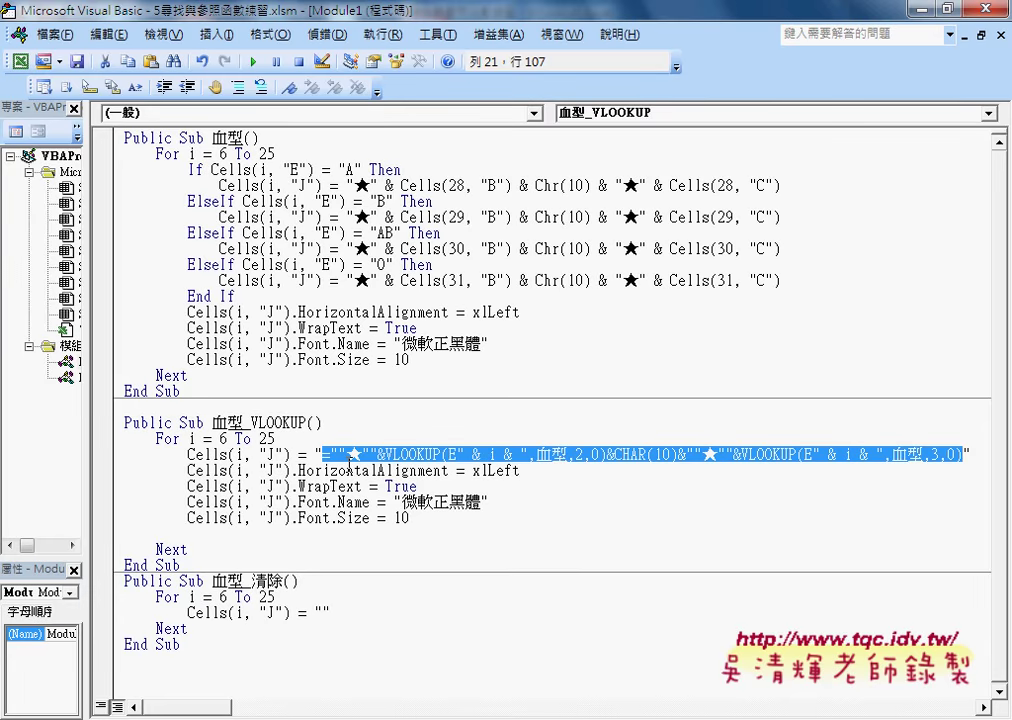
pyautogui.press('Delete')
# Step: Copy cell F6's ★VLOOKUP formula and paste it after Cells(i, "J") = inside quotes
pyautogui.moveTo(418, 707)
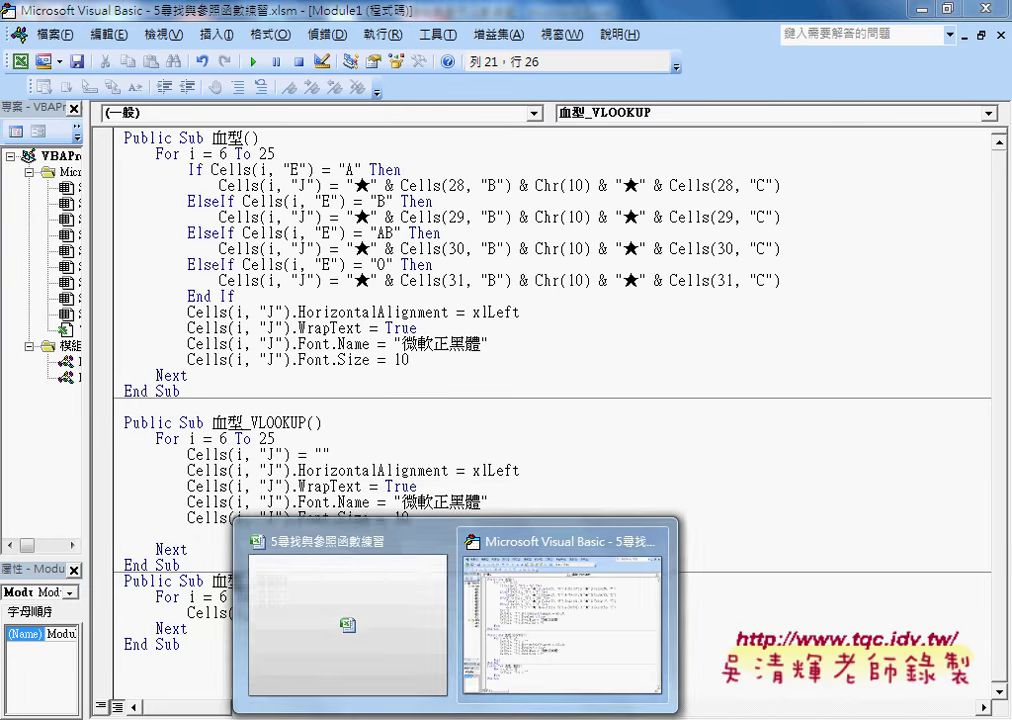
pyautogui.click(384, 603)
pyautogui.click(445, 320)
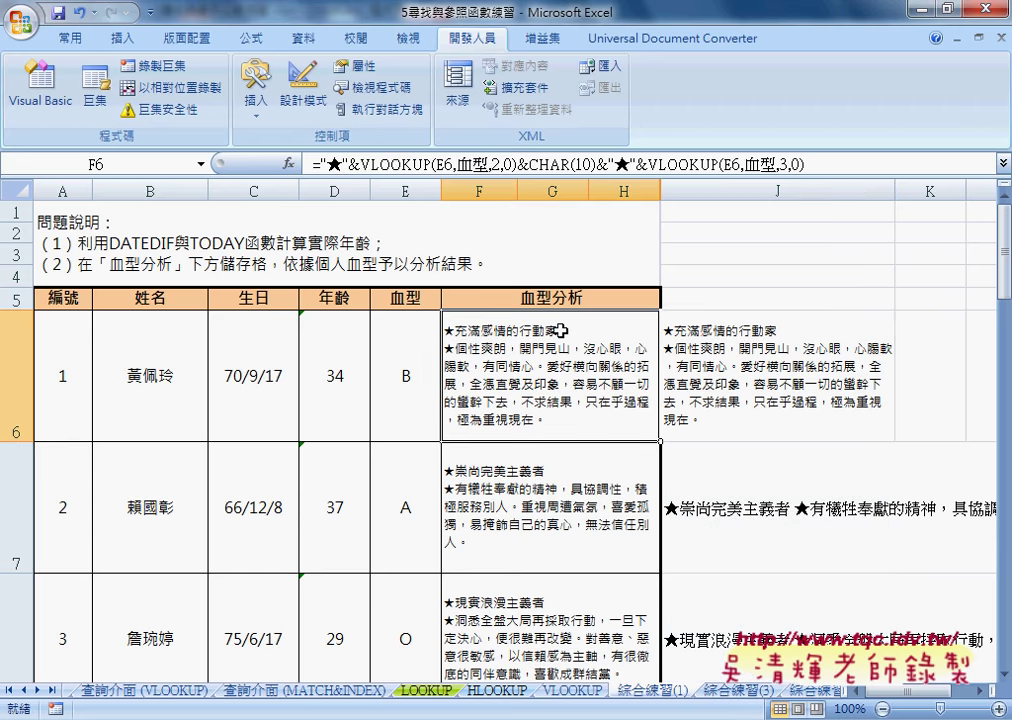
pyautogui.moveTo(805, 163); pyautogui.dragTo(312, 163)
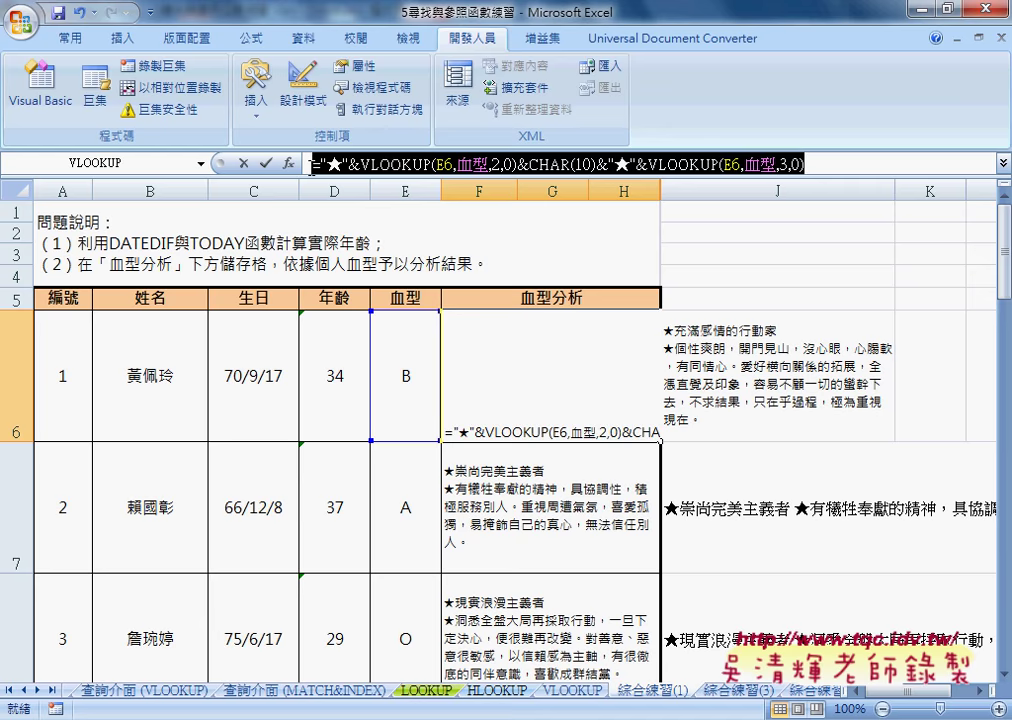
pyautogui.rightClick(398, 165)
pyautogui.click(405, 199)
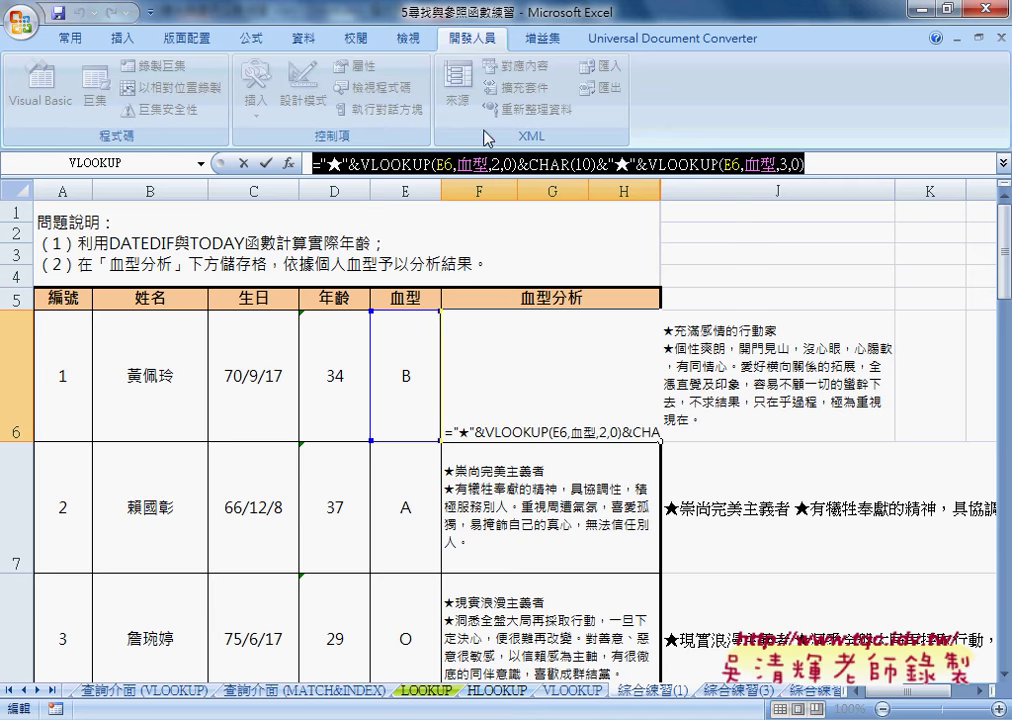
pyautogui.click(245, 163)
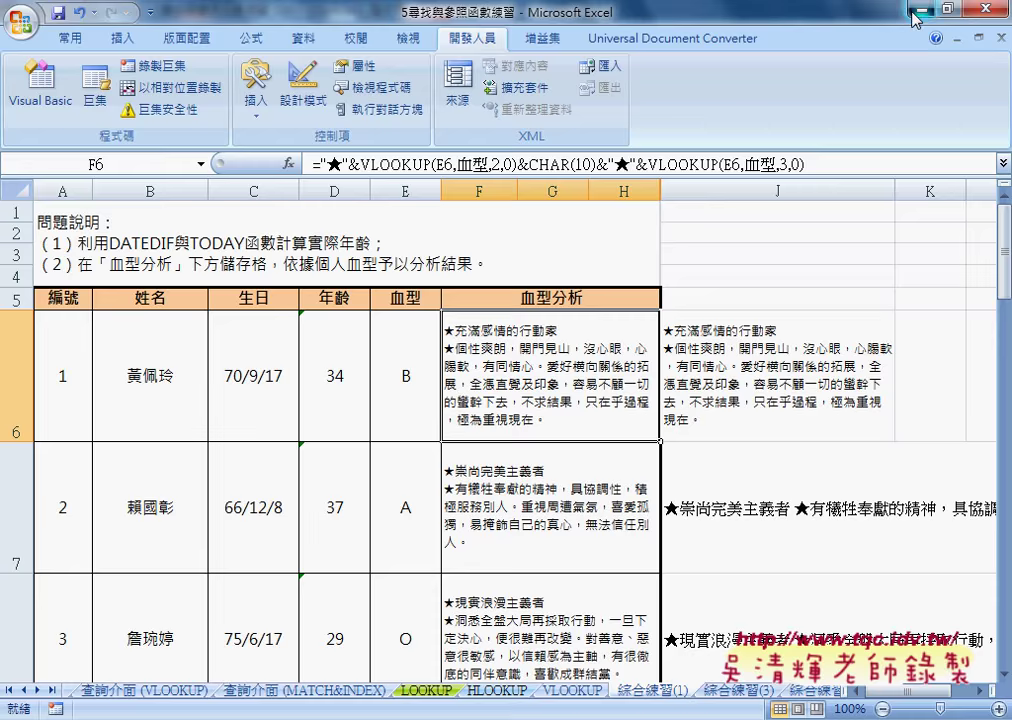
pyautogui.hotkey('alt', 'F11')
pyautogui.write('"J") = "')
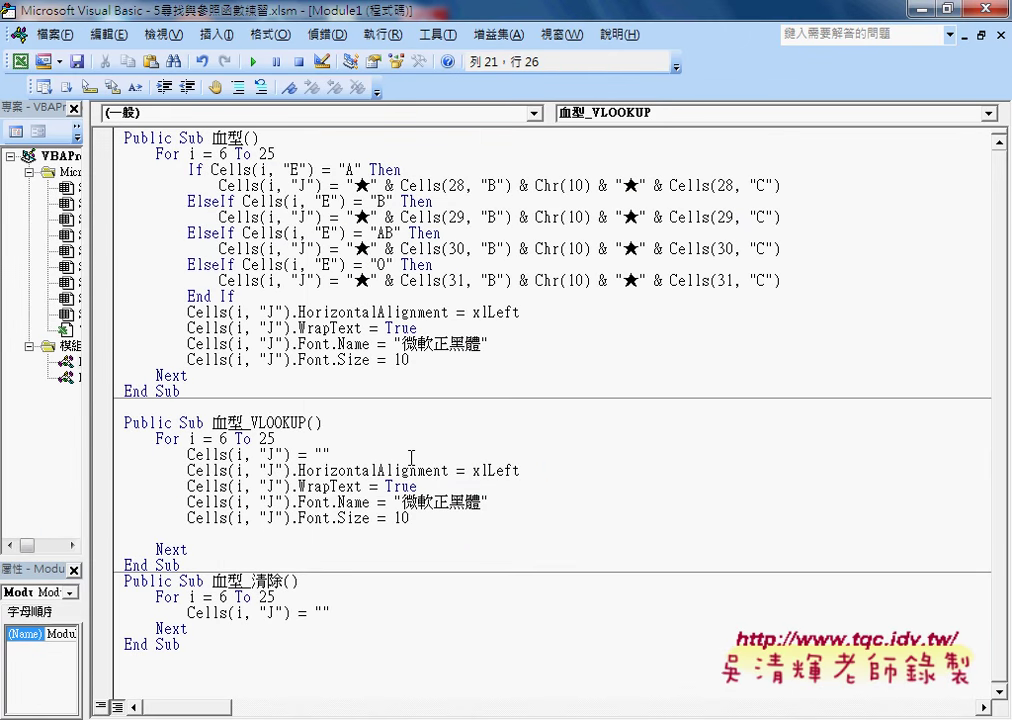
pyautogui.hotkey('ctrl', 'v')
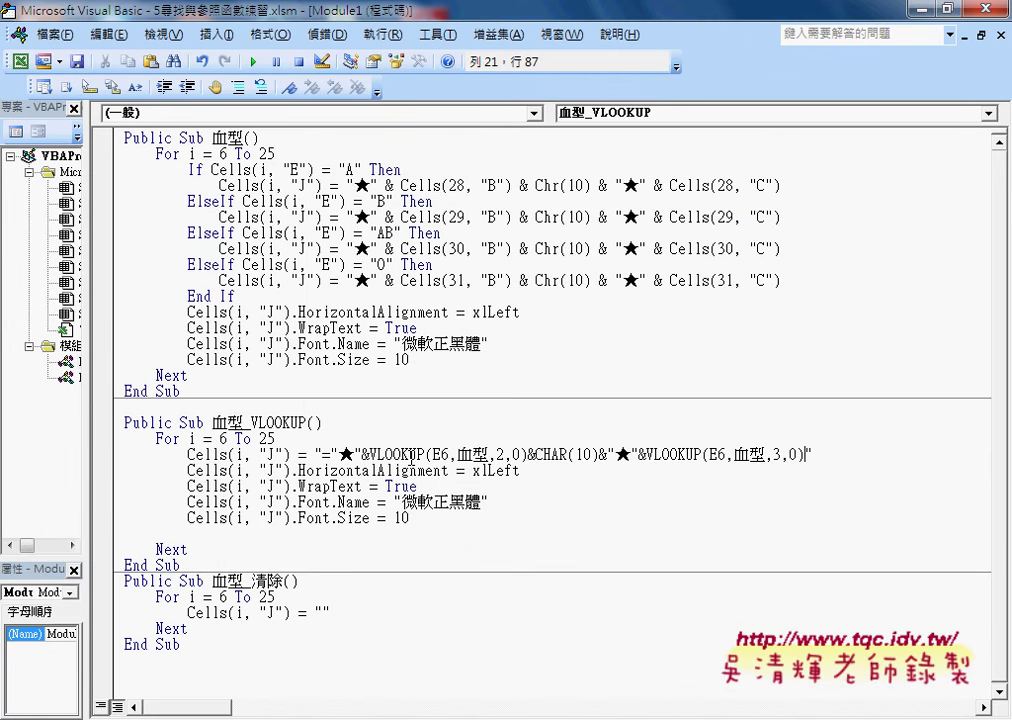
# Step: Escape the quotes around ★ by doubling them and change both E6 references to E" & i & "
pyautogui.moveTo(356, 455); pyautogui.dragTo(338, 454)
pyautogui.moveTo(451, 455); pyautogui.dragTo(444, 455)
pyautogui.moveTo(724, 455); pyautogui.dragTo(717, 455)
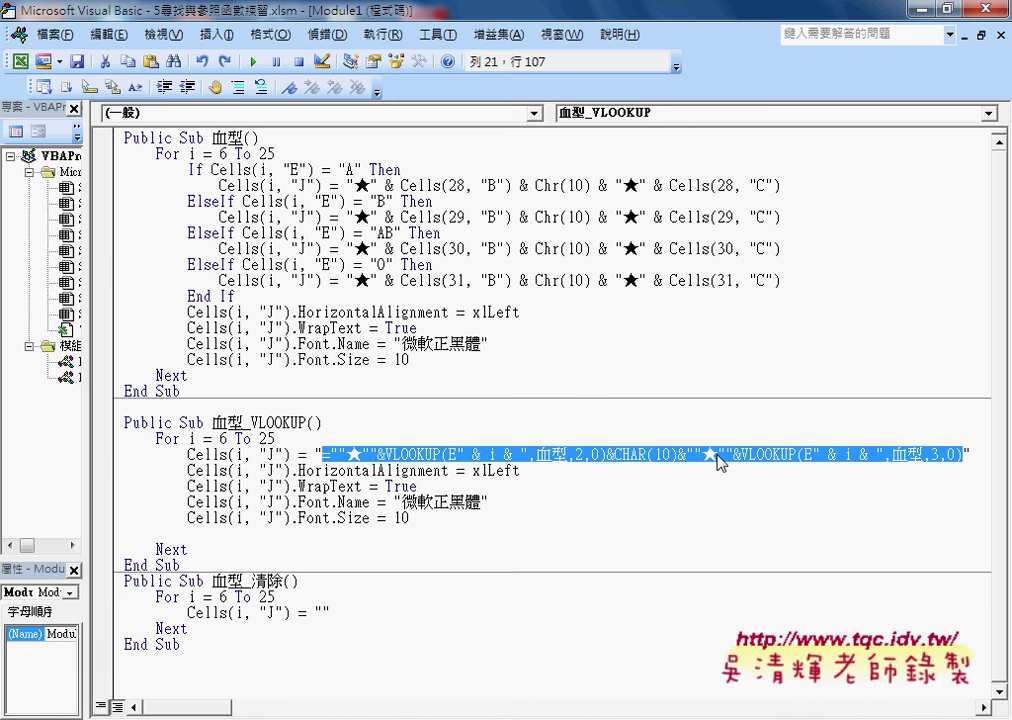
pyautogui.moveTo(331, 455); pyautogui.dragTo(377, 455)
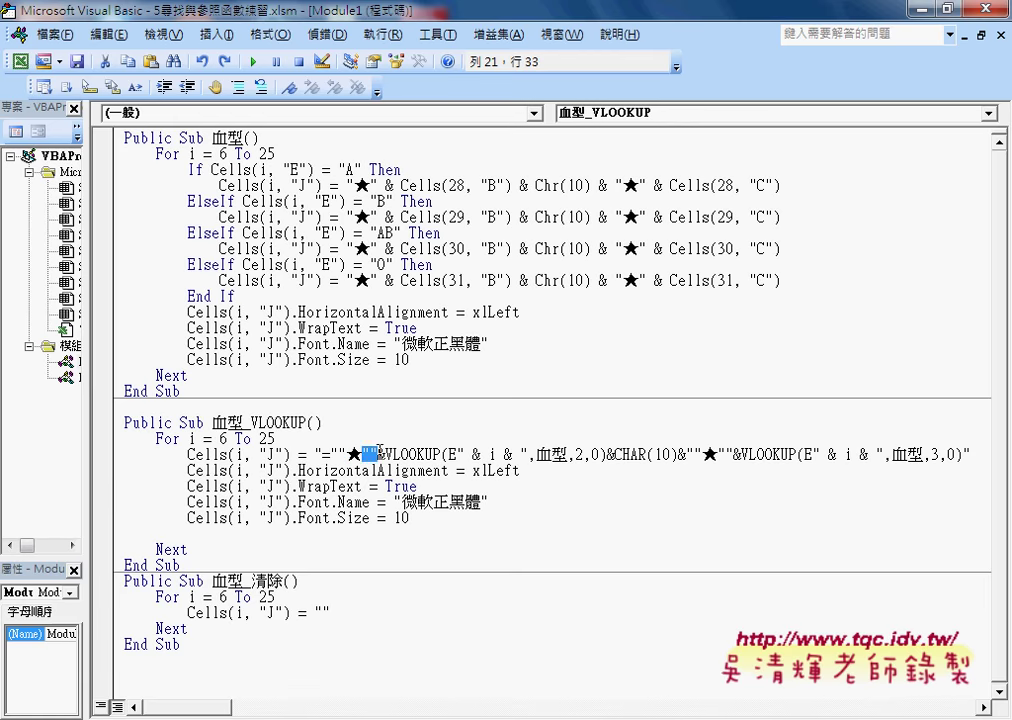
pyautogui.moveTo(457, 455); pyautogui.dragTo(520, 455)
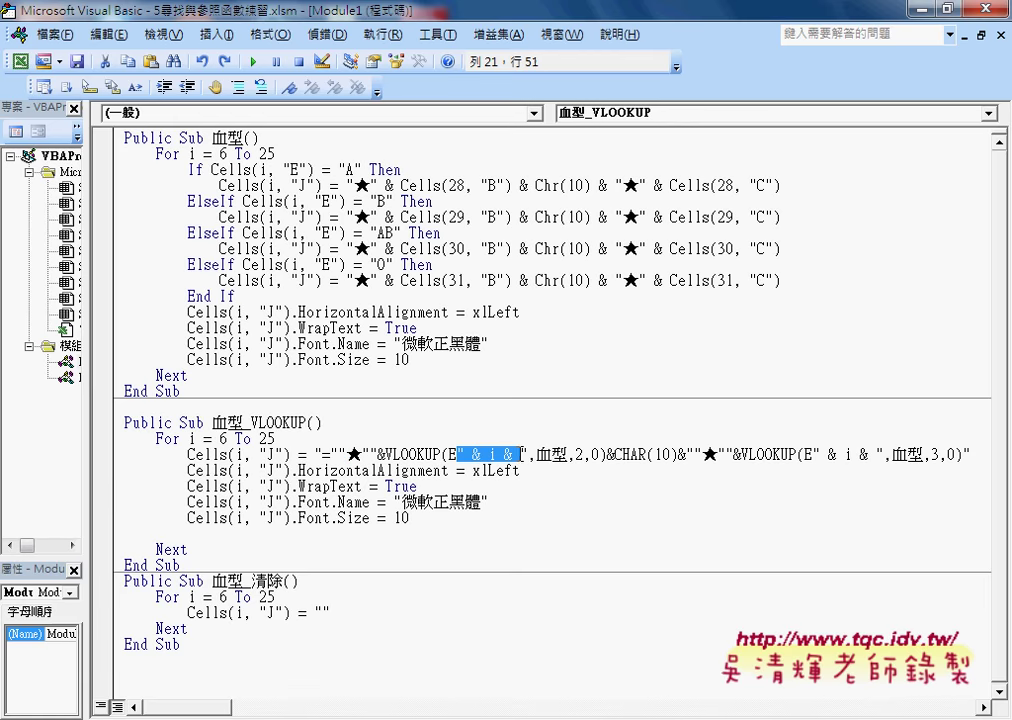
pyautogui.hotkey('shift', 'Right')
pyautogui.moveTo(410, 518)
pyautogui.mouseDown()
pyautogui.moveTo(121, 485)
pyautogui.moveTo(114, 469)
pyautogui.mouseUp()
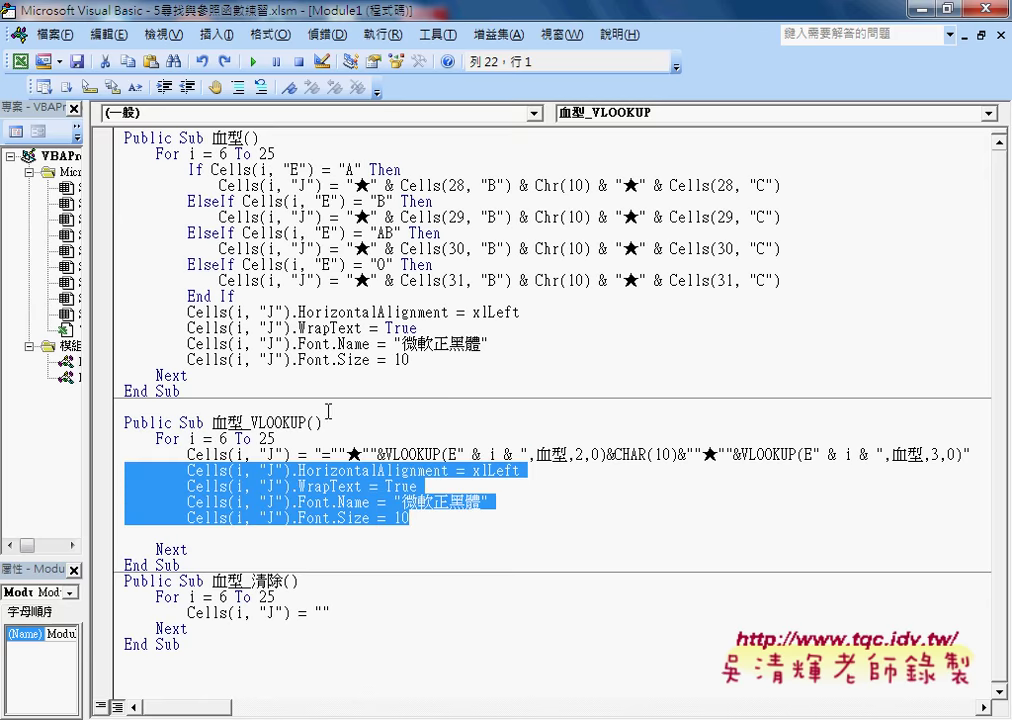
# Step: Restore the editor window and clear all contents of column J in the LOOKUP sheet
pyautogui.doubleClick(291, 17)
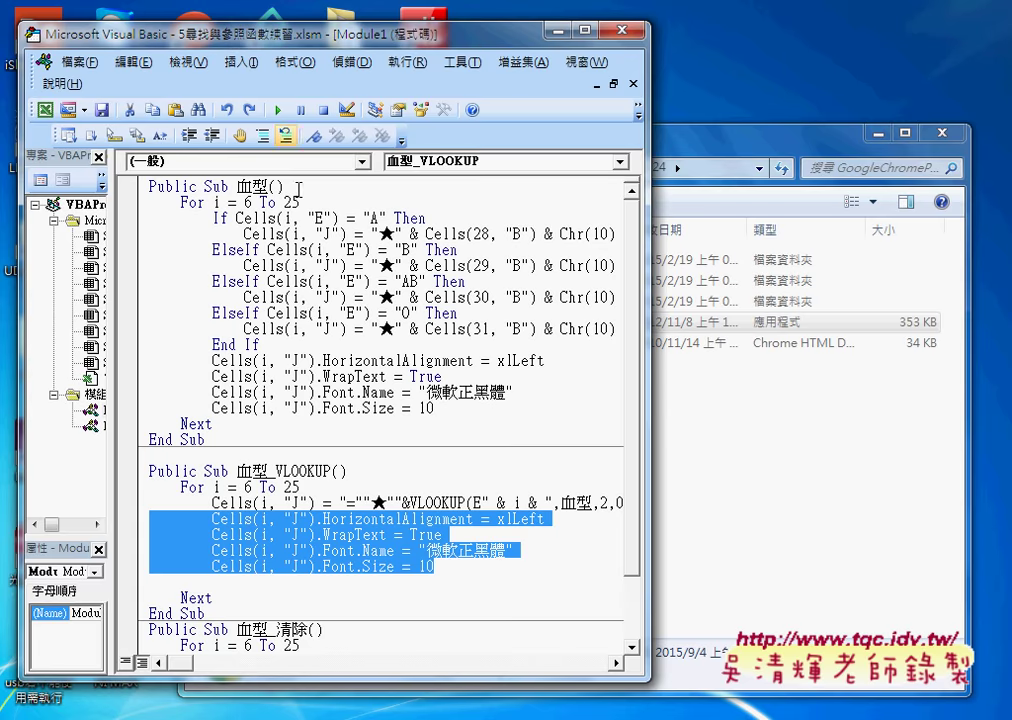
pyautogui.moveTo(456, 714)
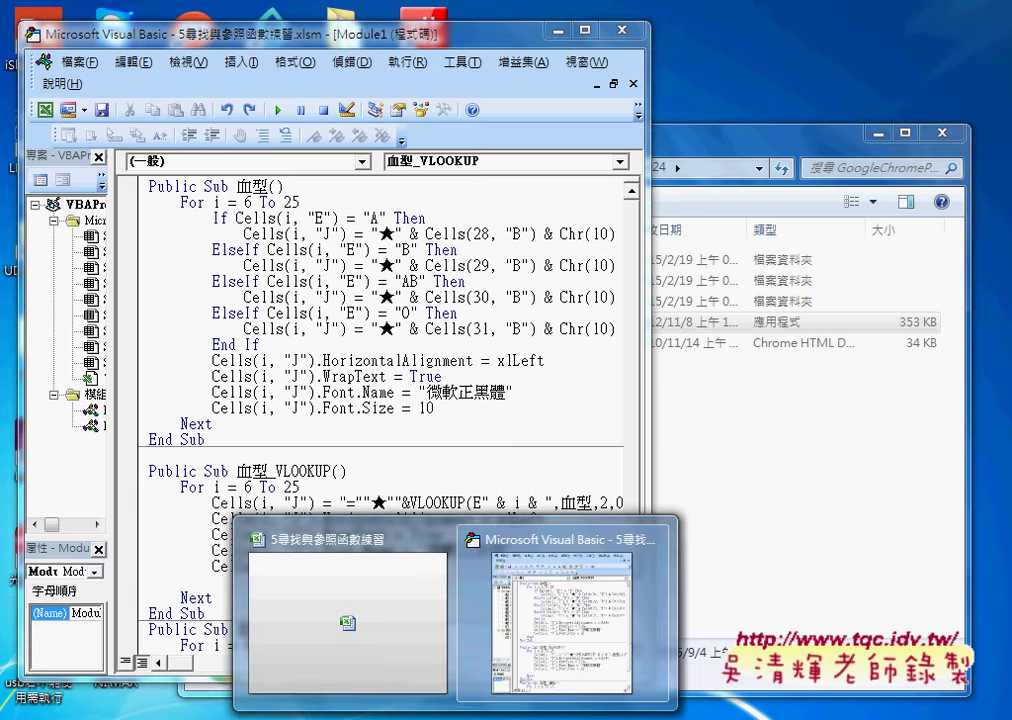
pyautogui.click(345, 620)
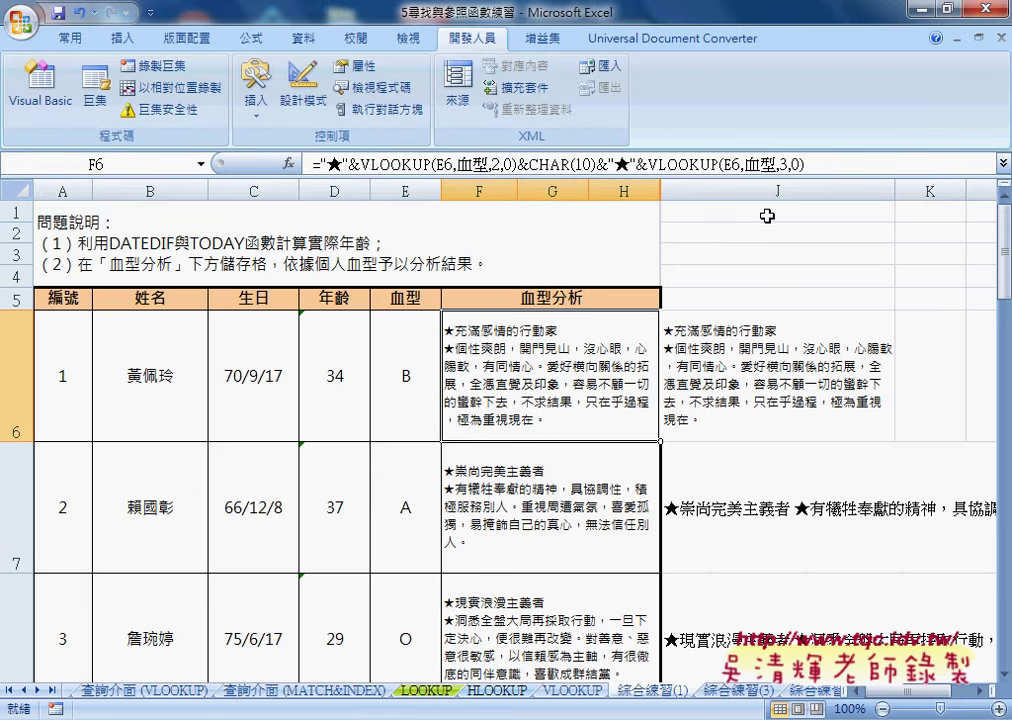
pyautogui.click(766, 181)
pyautogui.press('Delete')
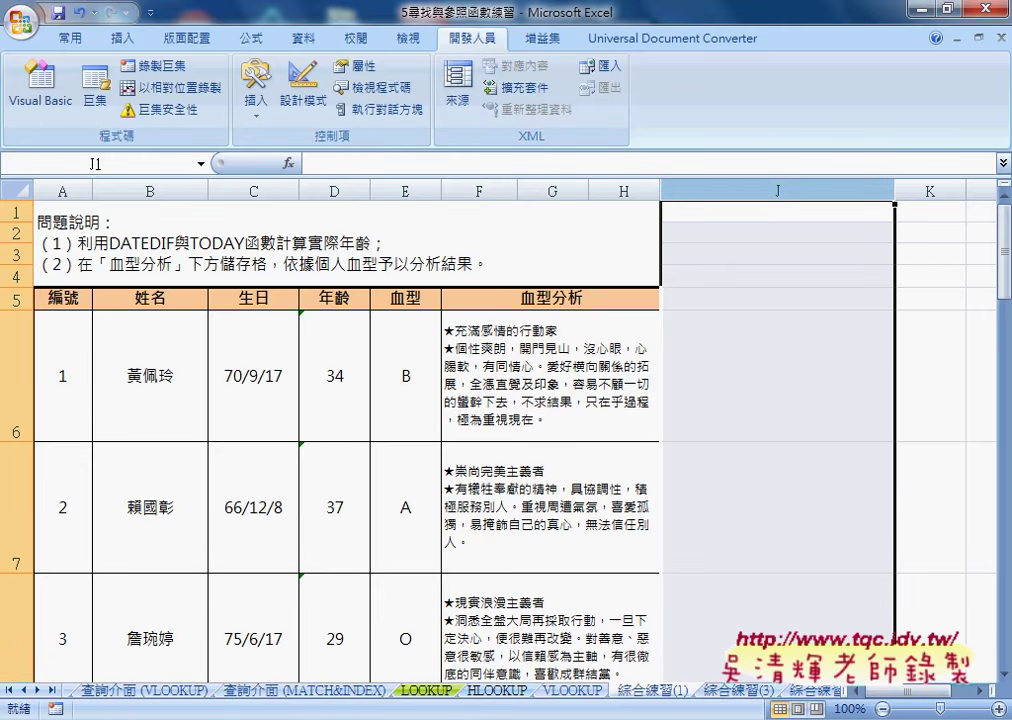
# Step: Position the VBA editor beside the sheet and set a breakpoint on the formula-assignment line
pyautogui.moveTo(455, 719)
pyautogui.click(560, 610)
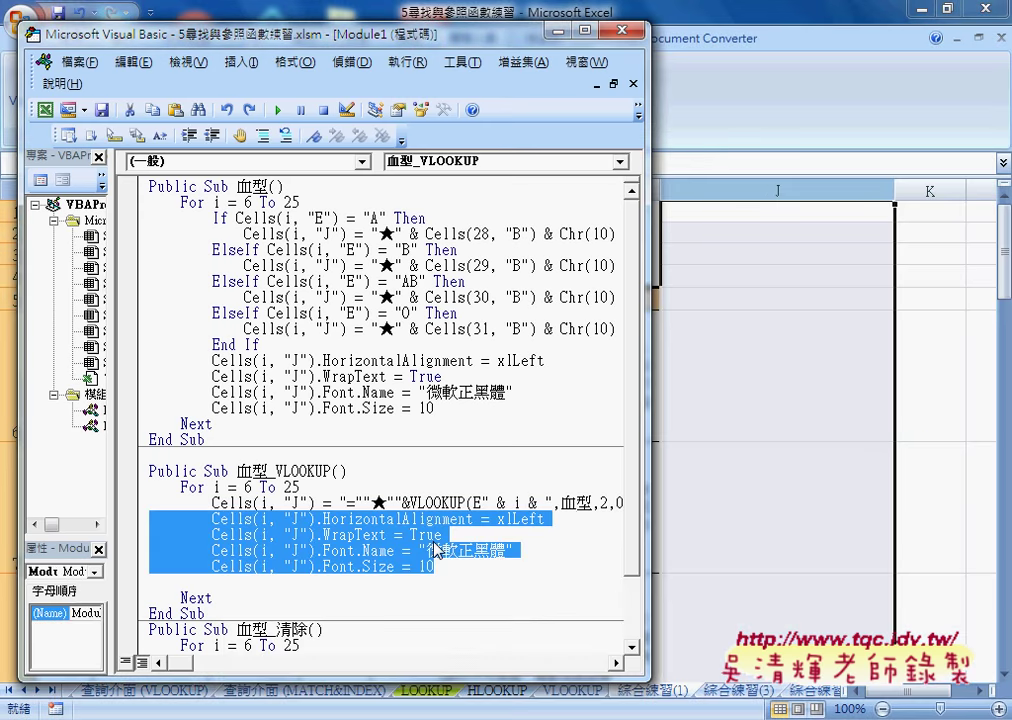
pyautogui.moveTo(266, 38); pyautogui.dragTo(105, 56)
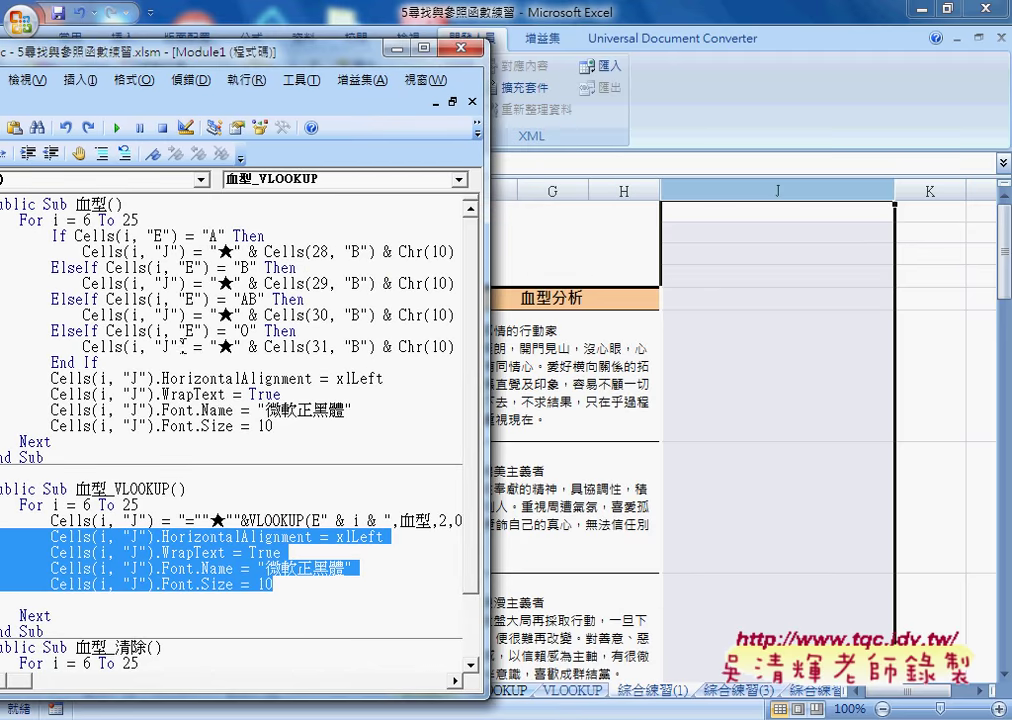
pyautogui.click(157, 409)
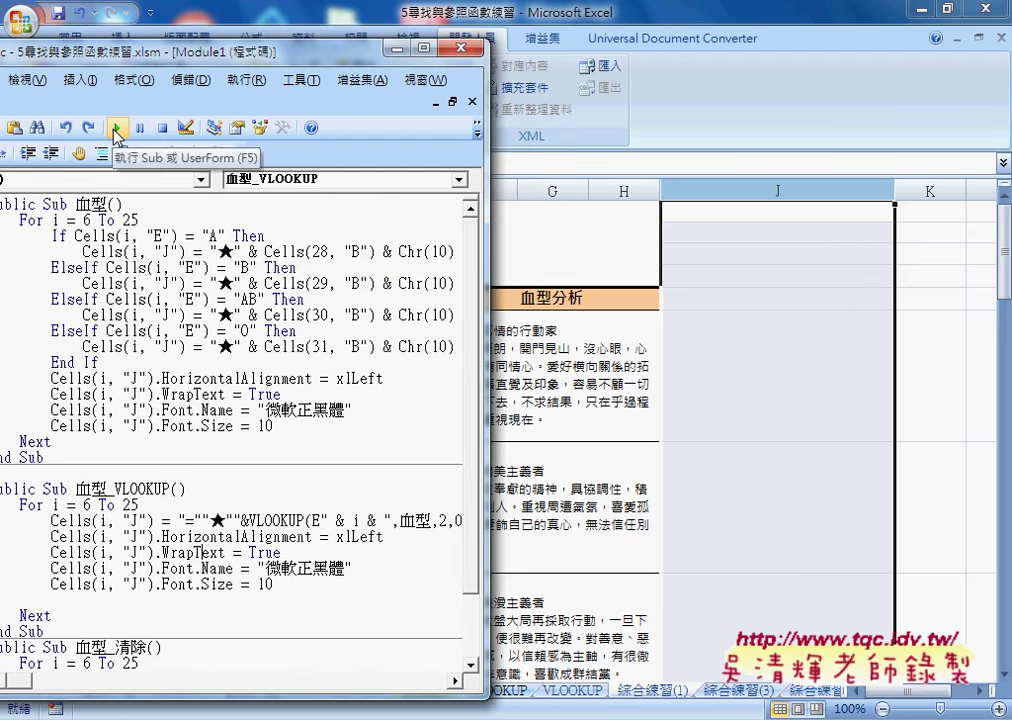
pyautogui.moveTo(229, 46); pyautogui.dragTo(346, 58)
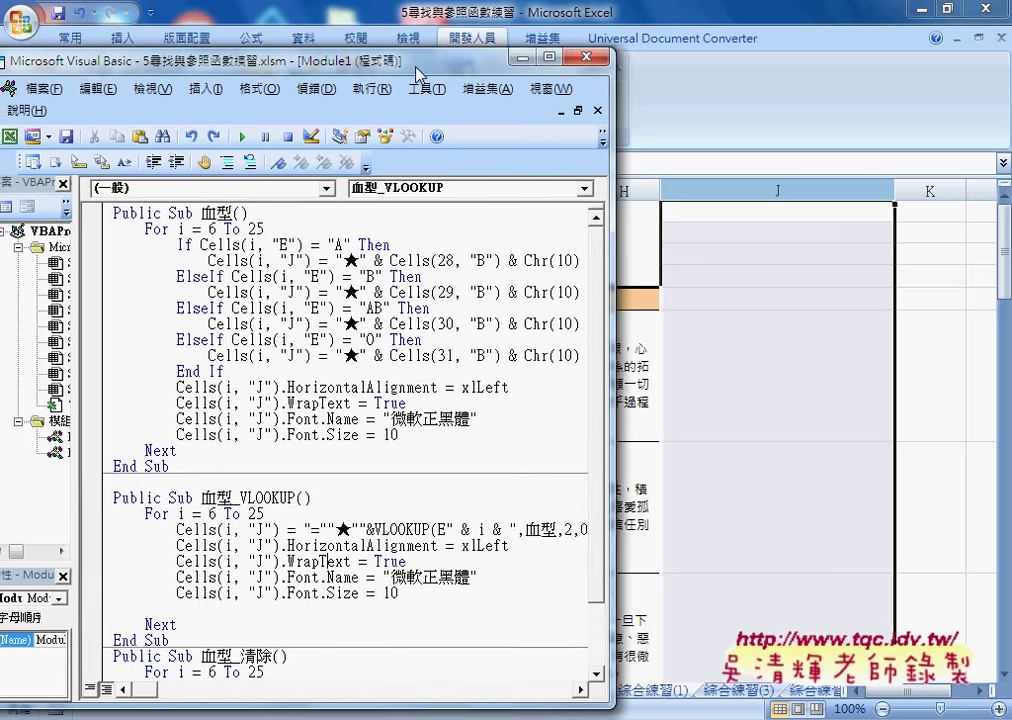
pyautogui.click(88, 531)
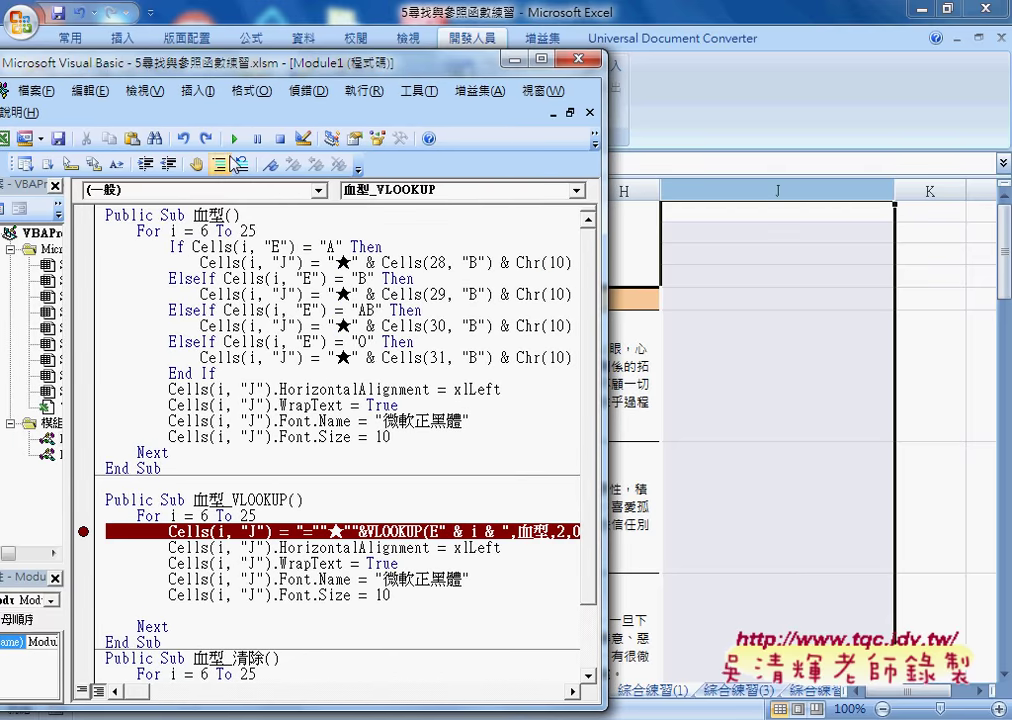
# Step: Run 血型_VLOOKUP to the breakpoint and step through the formula, left alignment, wrap, font and size-10 lines
pyautogui.click(236, 140)
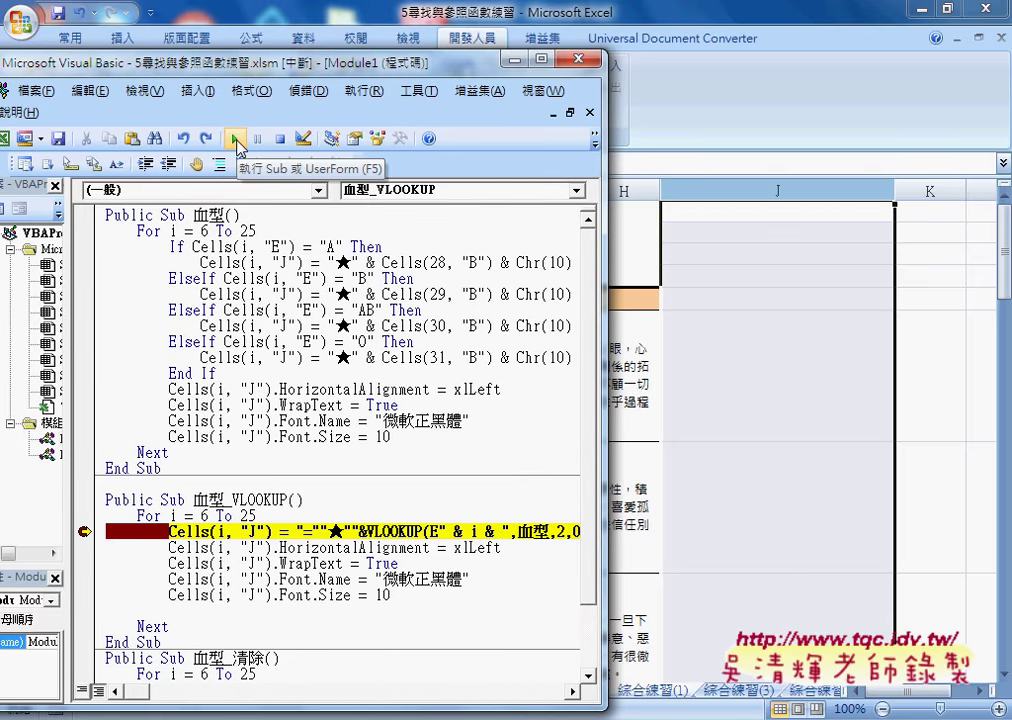
pyautogui.press('F8')
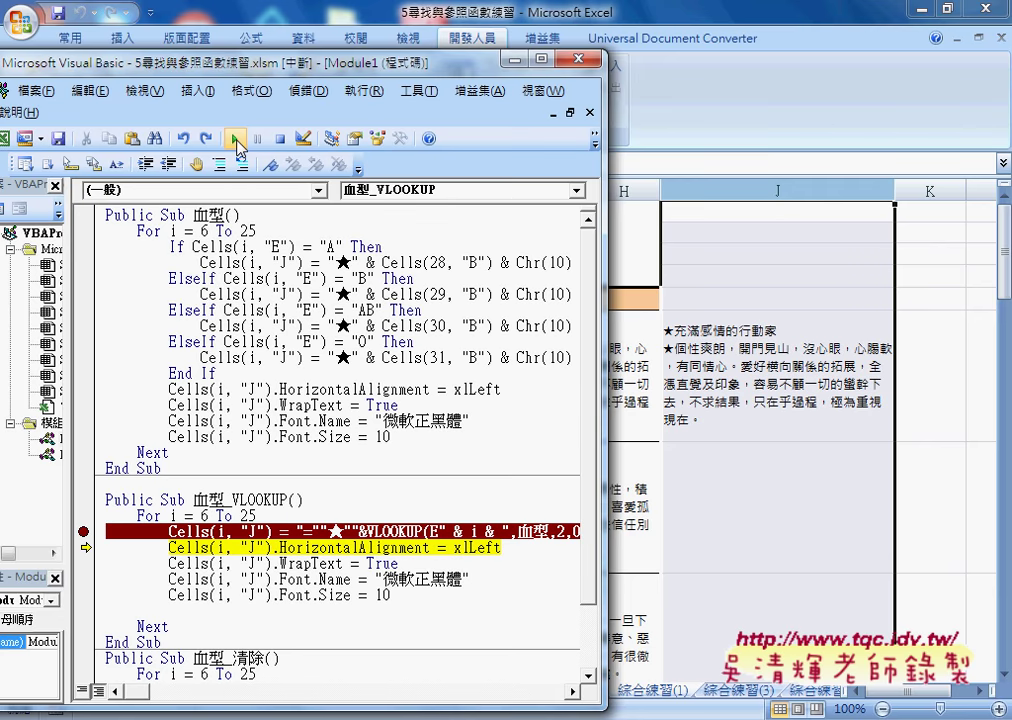
pyautogui.press('F8')
pyautogui.press('F8')
pyautogui.press('F8')
pyautogui.press('F8')
pyautogui.press('F8')
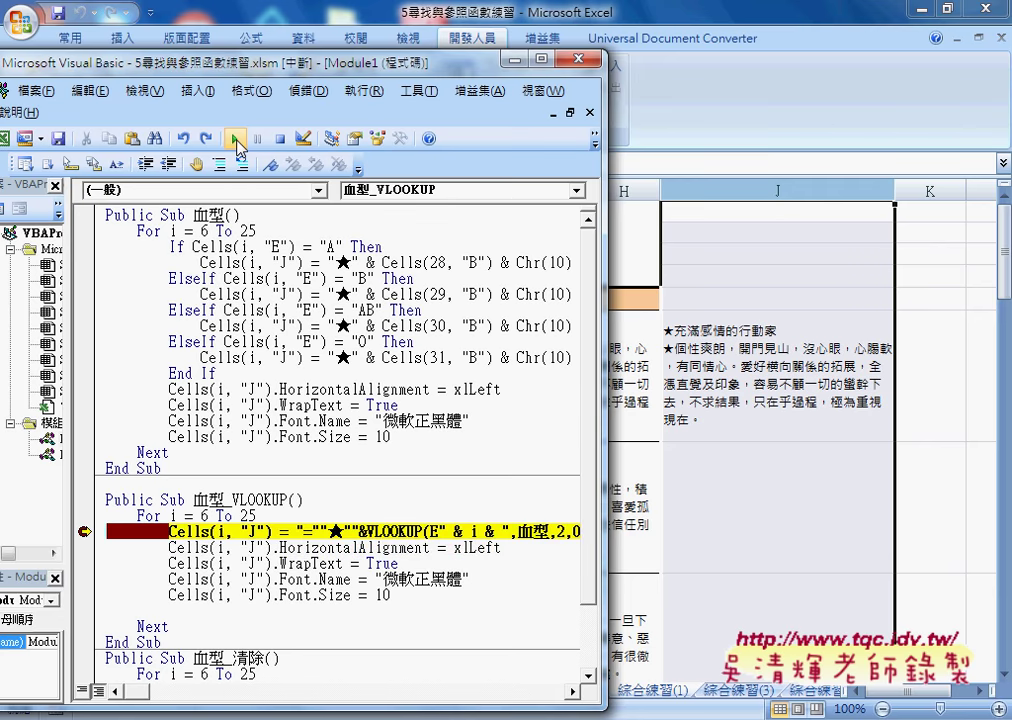
pyautogui.press('F8')
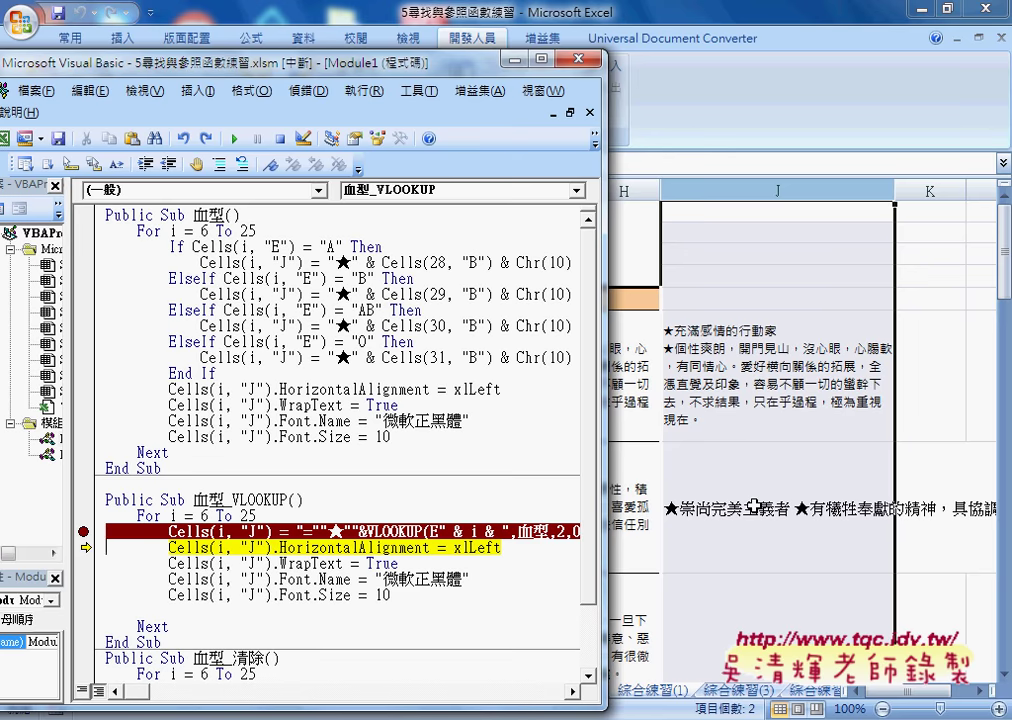
pyautogui.press('F8')
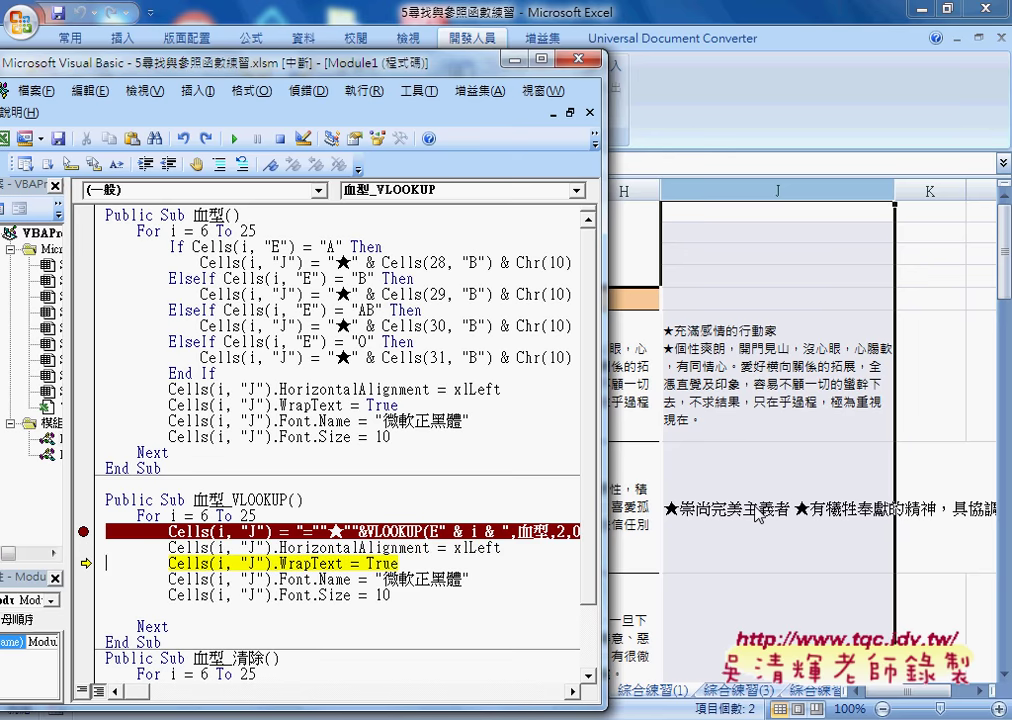
pyautogui.press('F8')
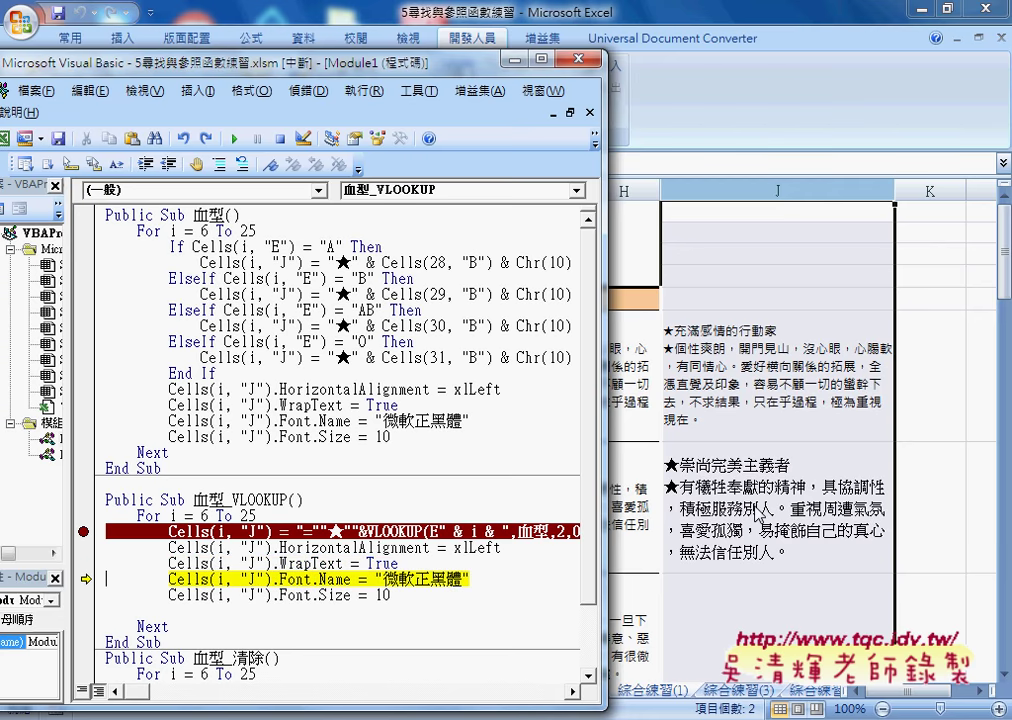
pyautogui.press('F8')
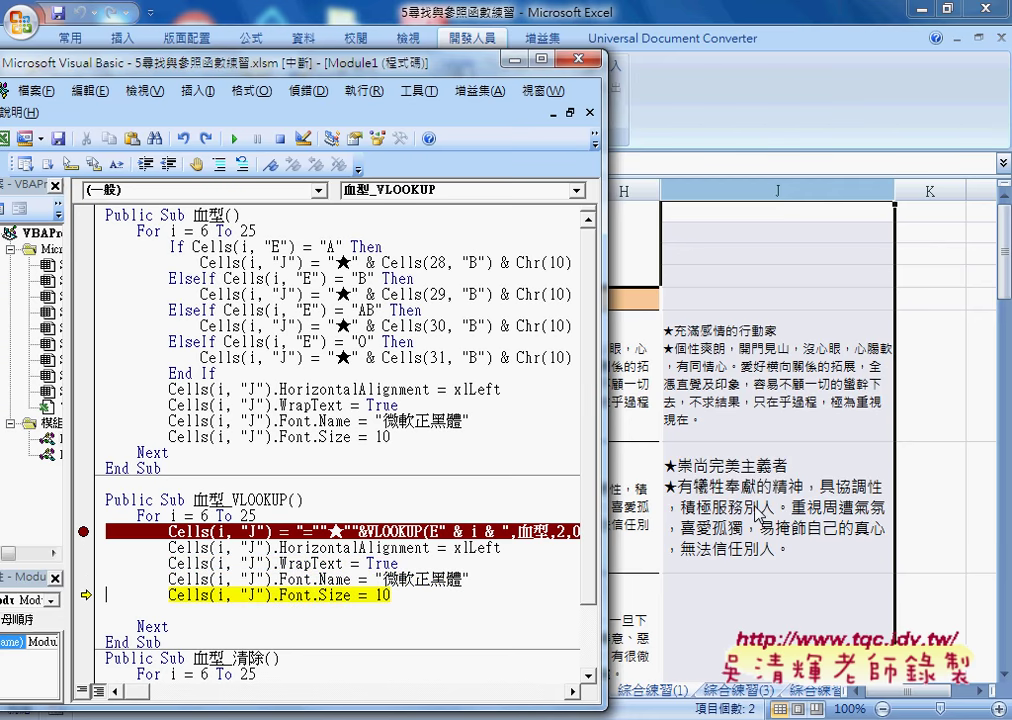
pyautogui.press('F8')
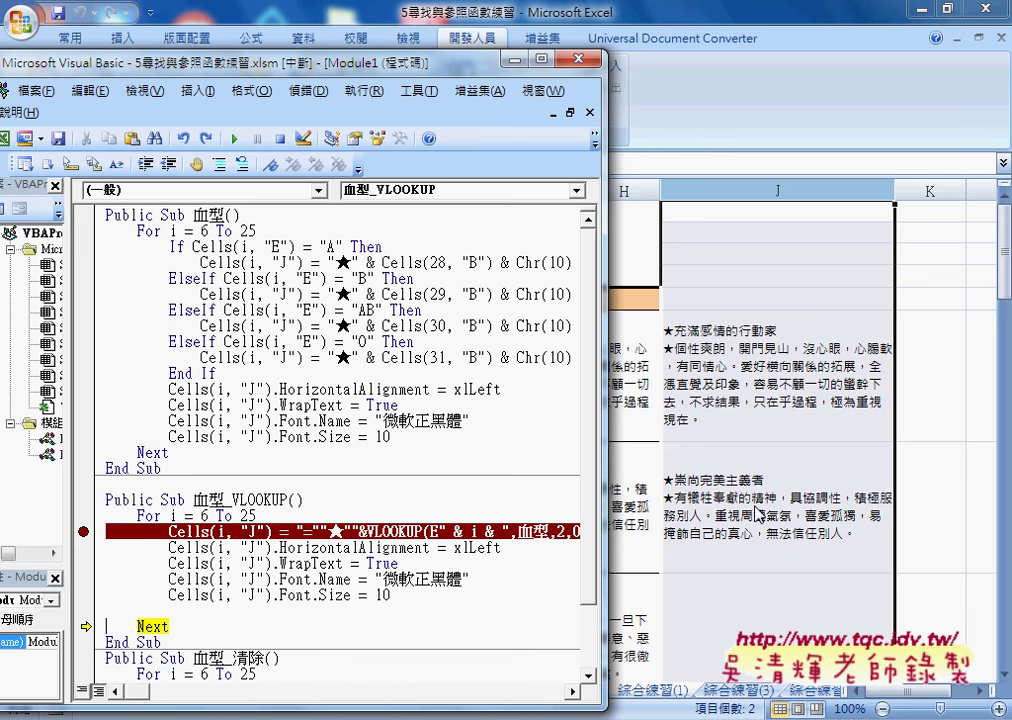
# Step: Remove the breakpoint and run the rest of the macro to fill J6–J8
pyautogui.press('F8')
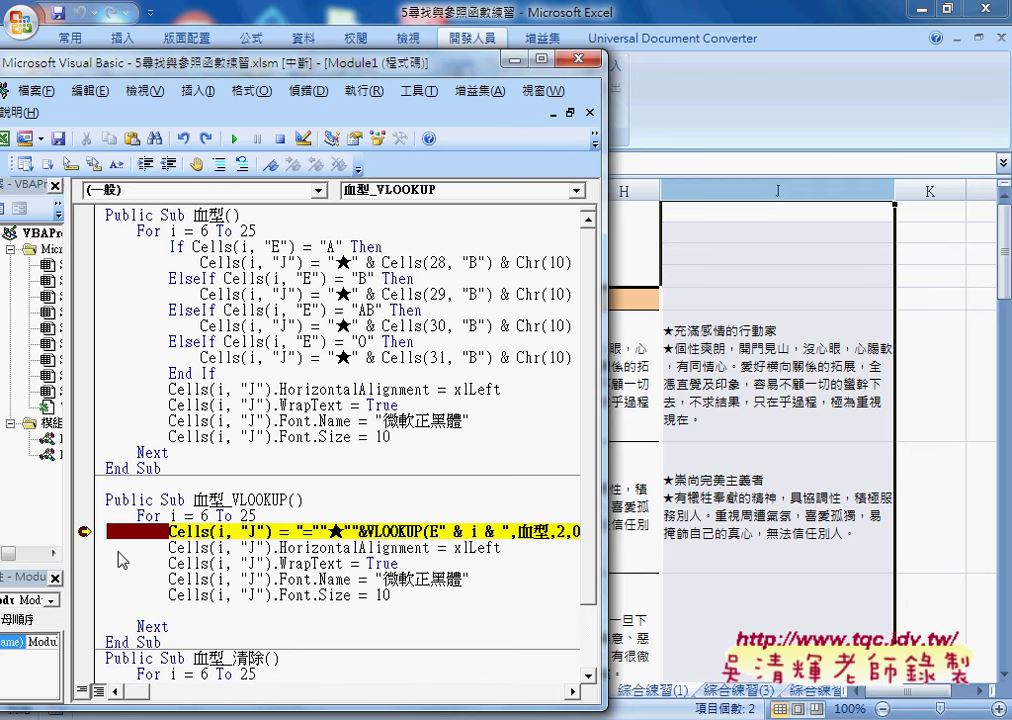
pyautogui.click(84, 531)
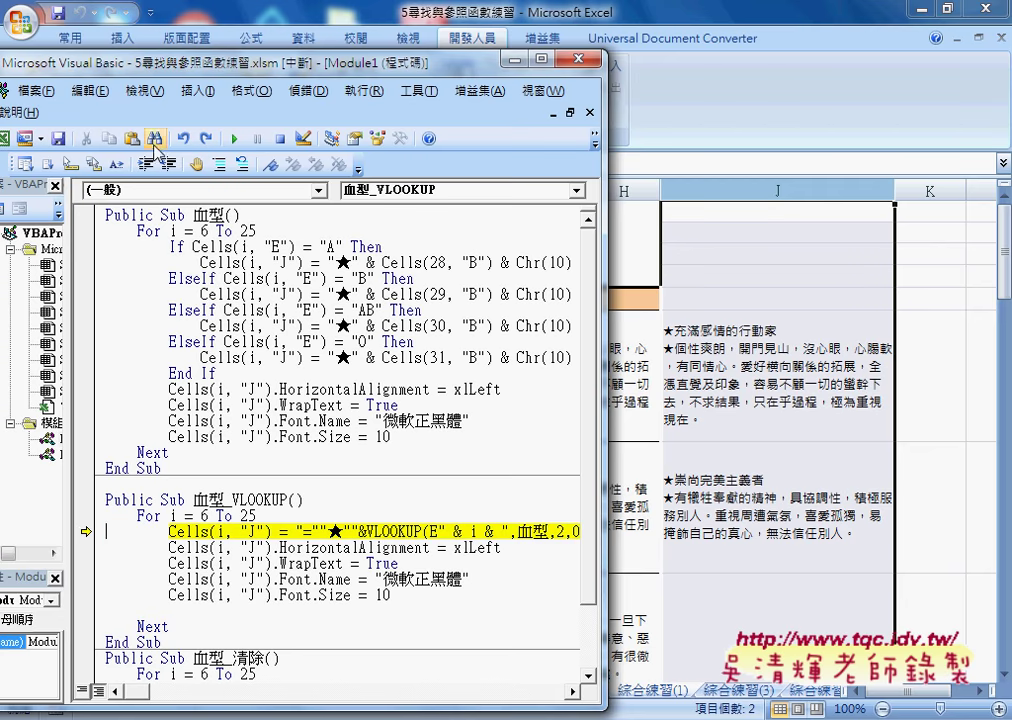
pyautogui.click(234, 138)
pyautogui.hotkey('alt', 'F11')
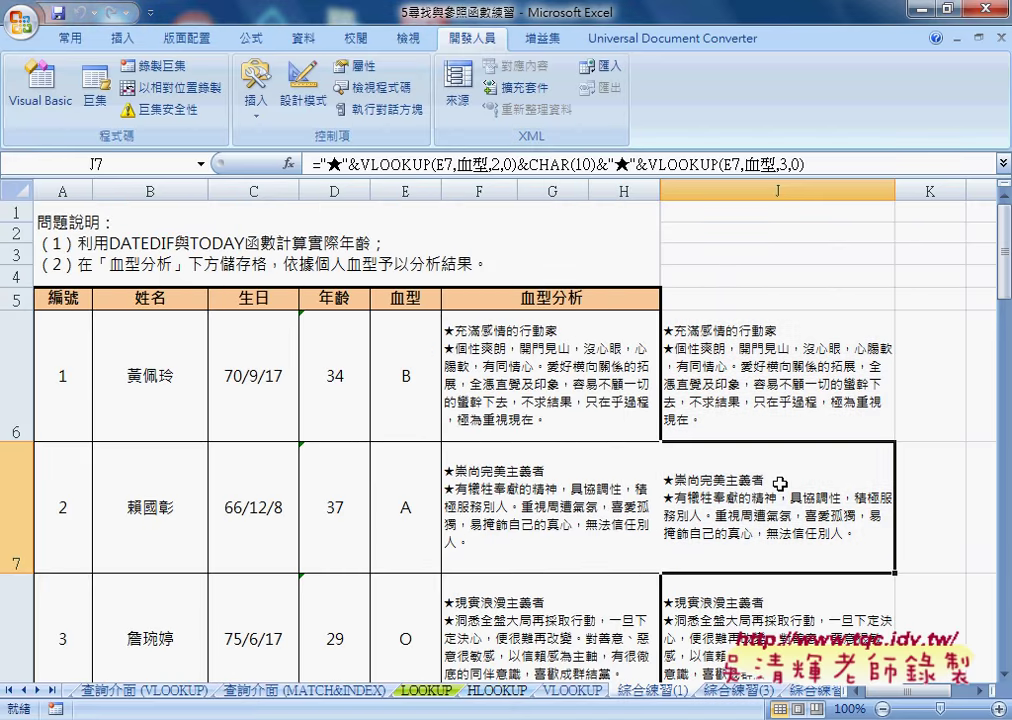
pyautogui.scroll(-4, 777, 470)
pyautogui.scroll(-2, 777, 483)
pyautogui.scroll(-3, 779, 484)
pyautogui.scroll(2, 779, 484)
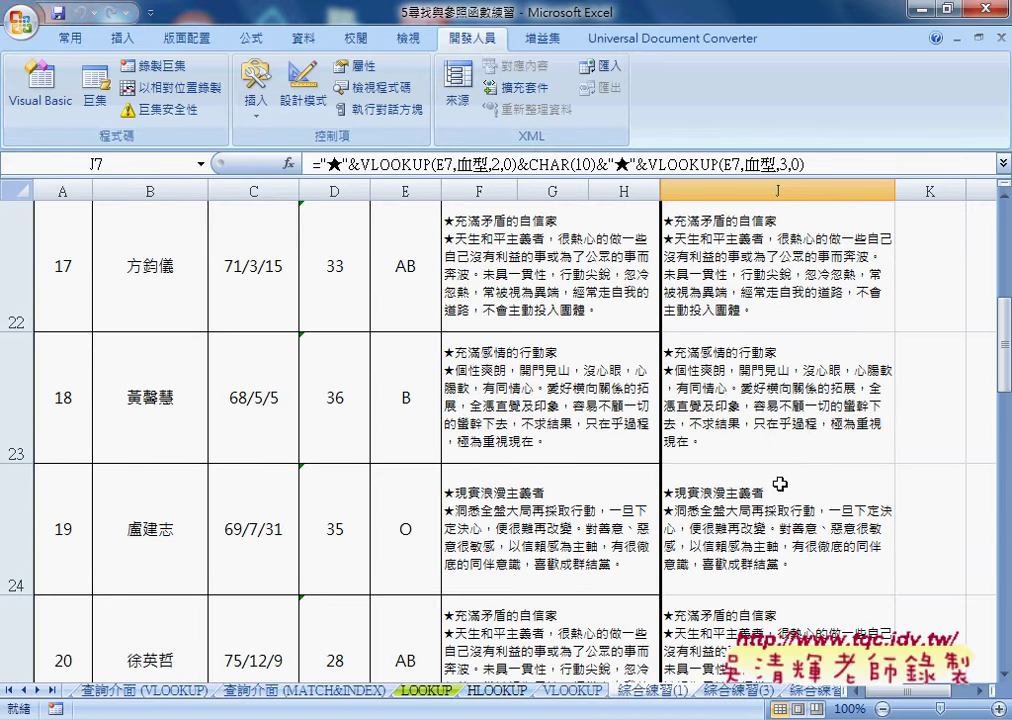
pyautogui.scroll(-1, 777, 484)
pyautogui.click(744, 302)
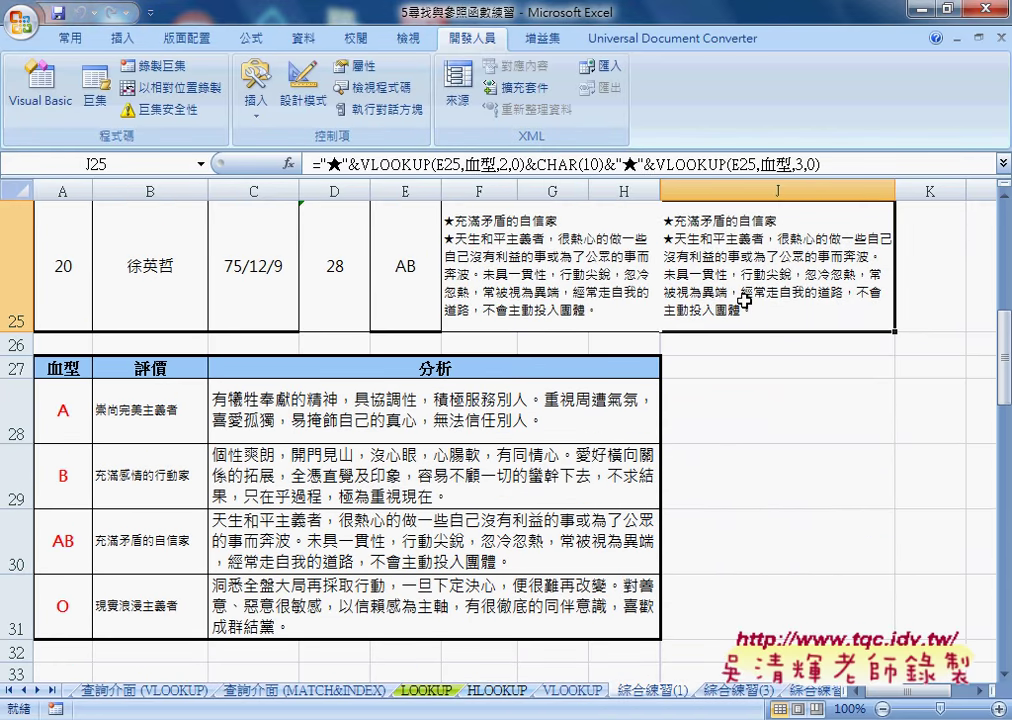
pyautogui.scroll(2, 744, 301)
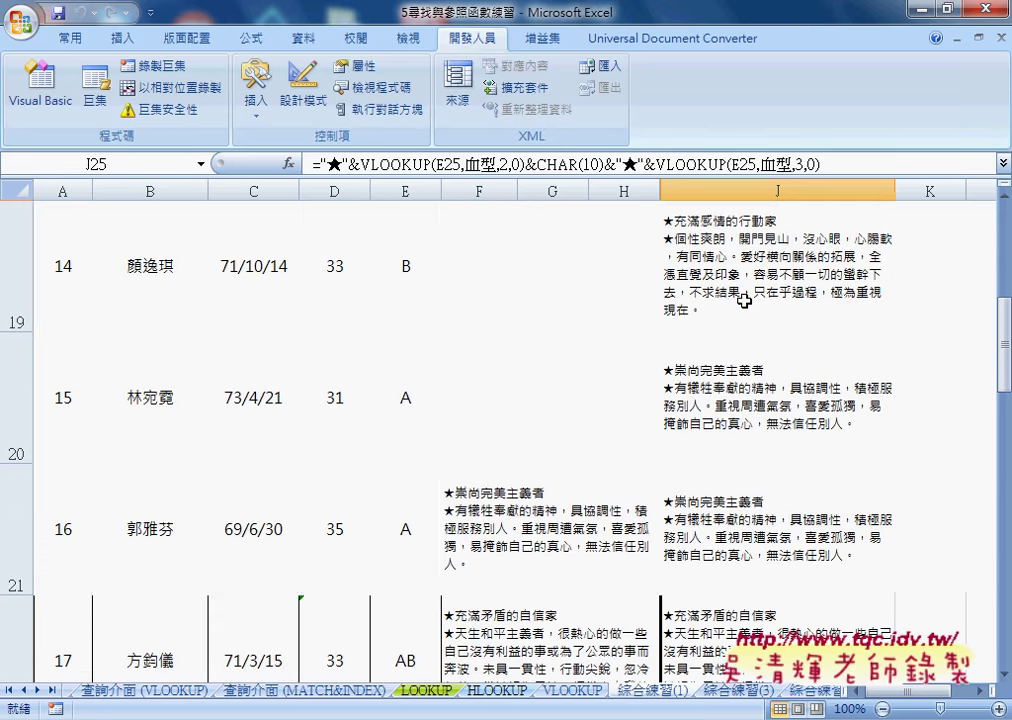
pyautogui.scroll(4, 745, 390)
pyautogui.scroll(1, 745, 300)
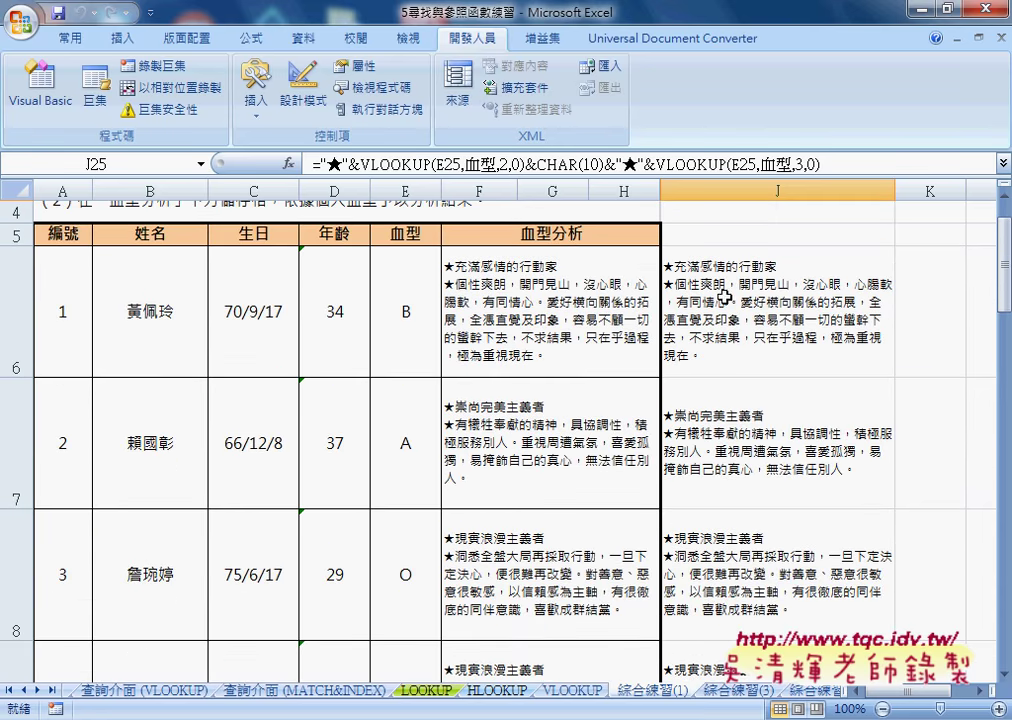